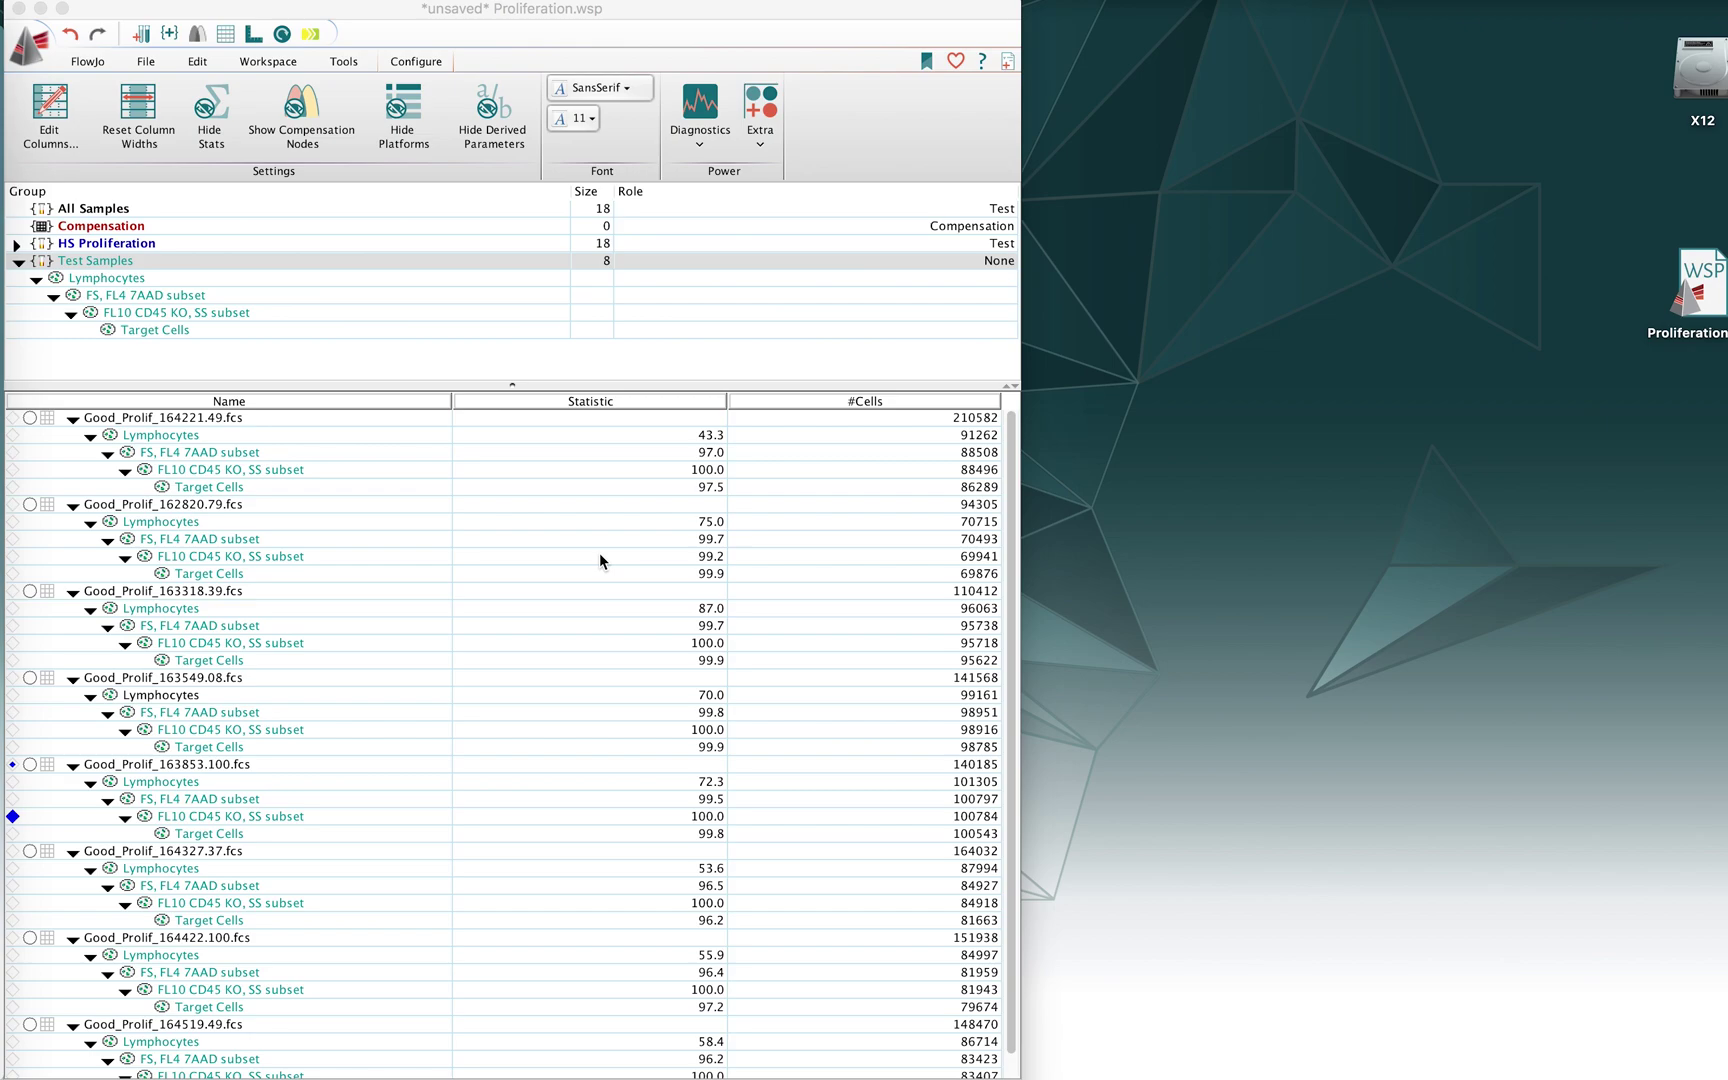
From the Tools tab, select the Target Cells gate of Good_Prolif_164221.49.fcs.
click(343, 61)
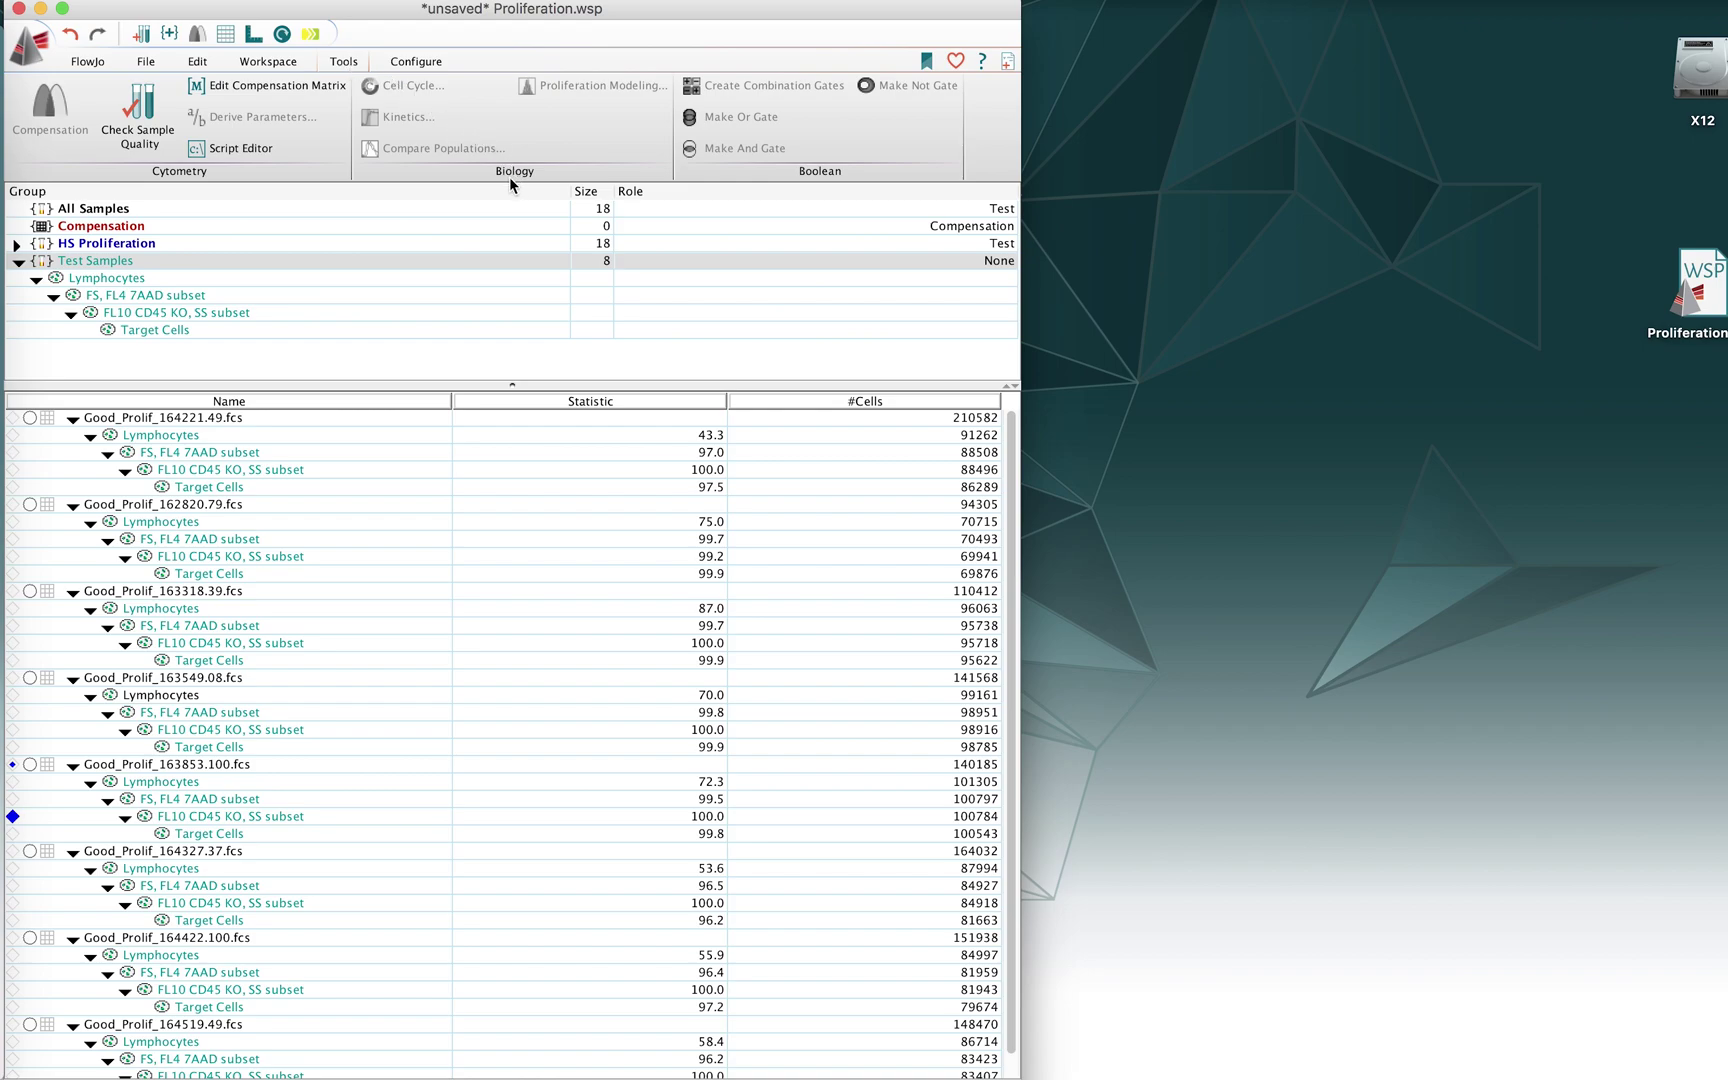
click(180, 417)
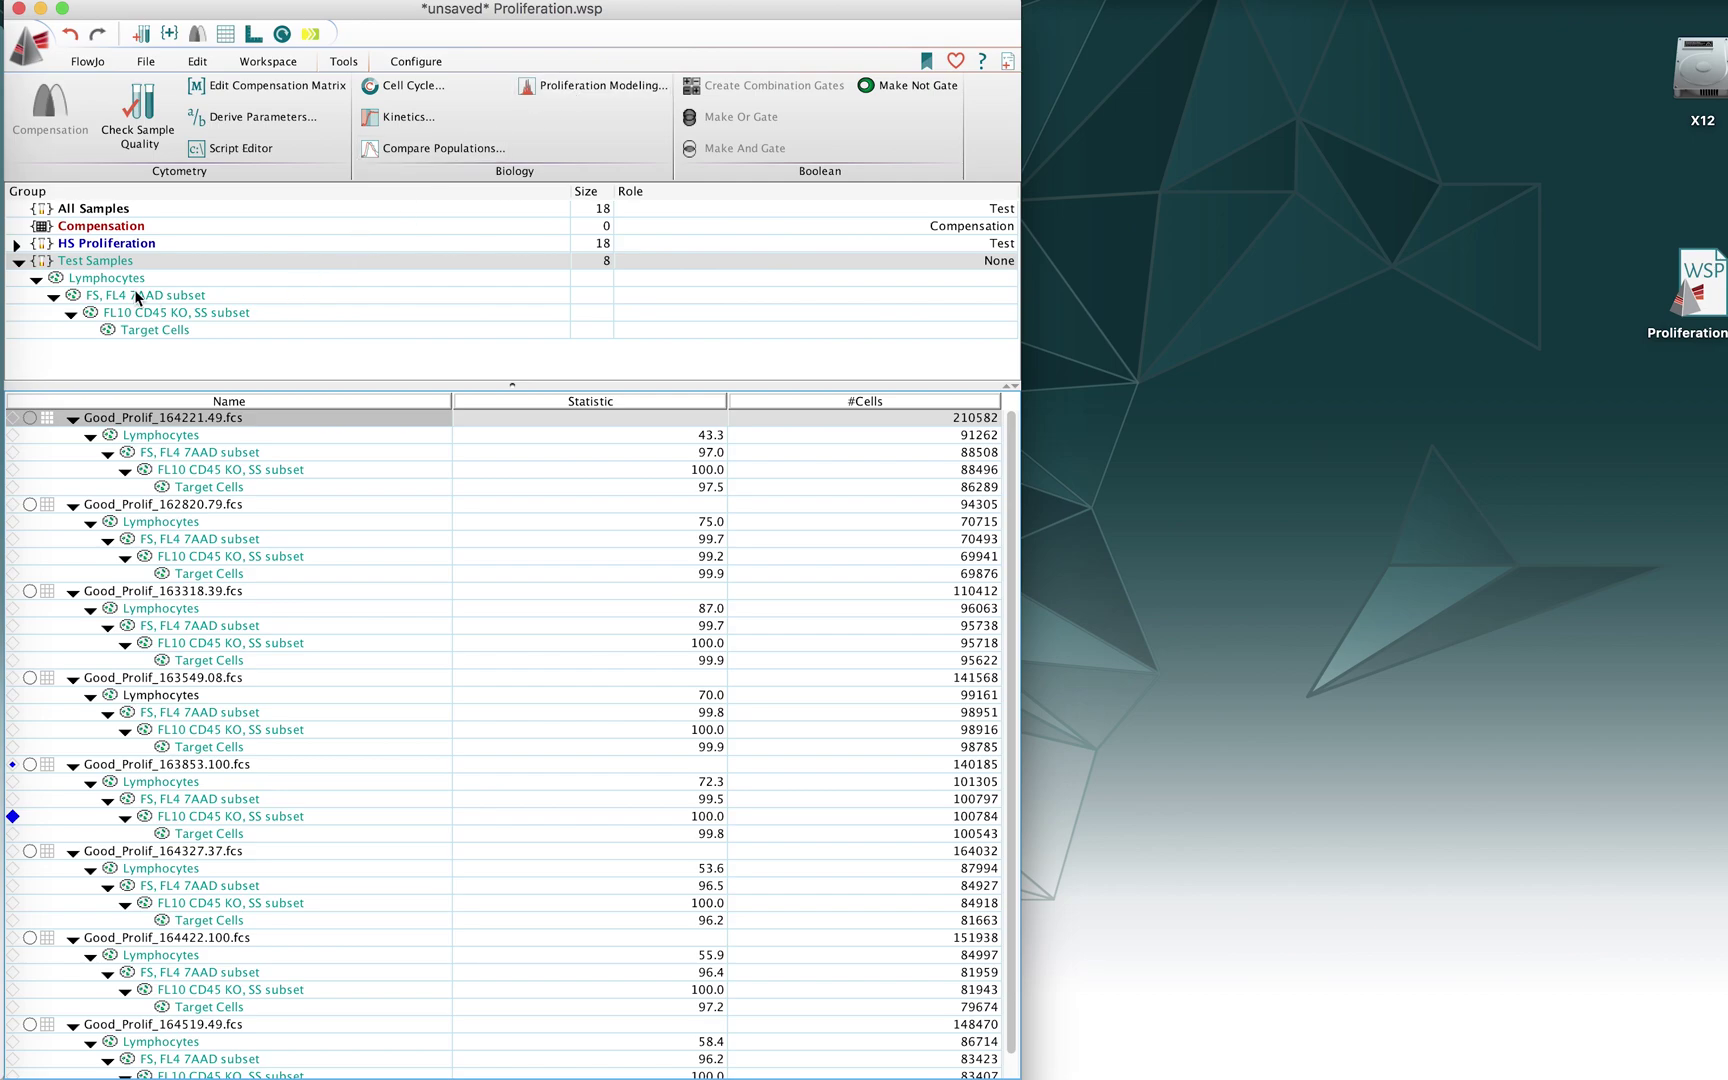
click(209, 490)
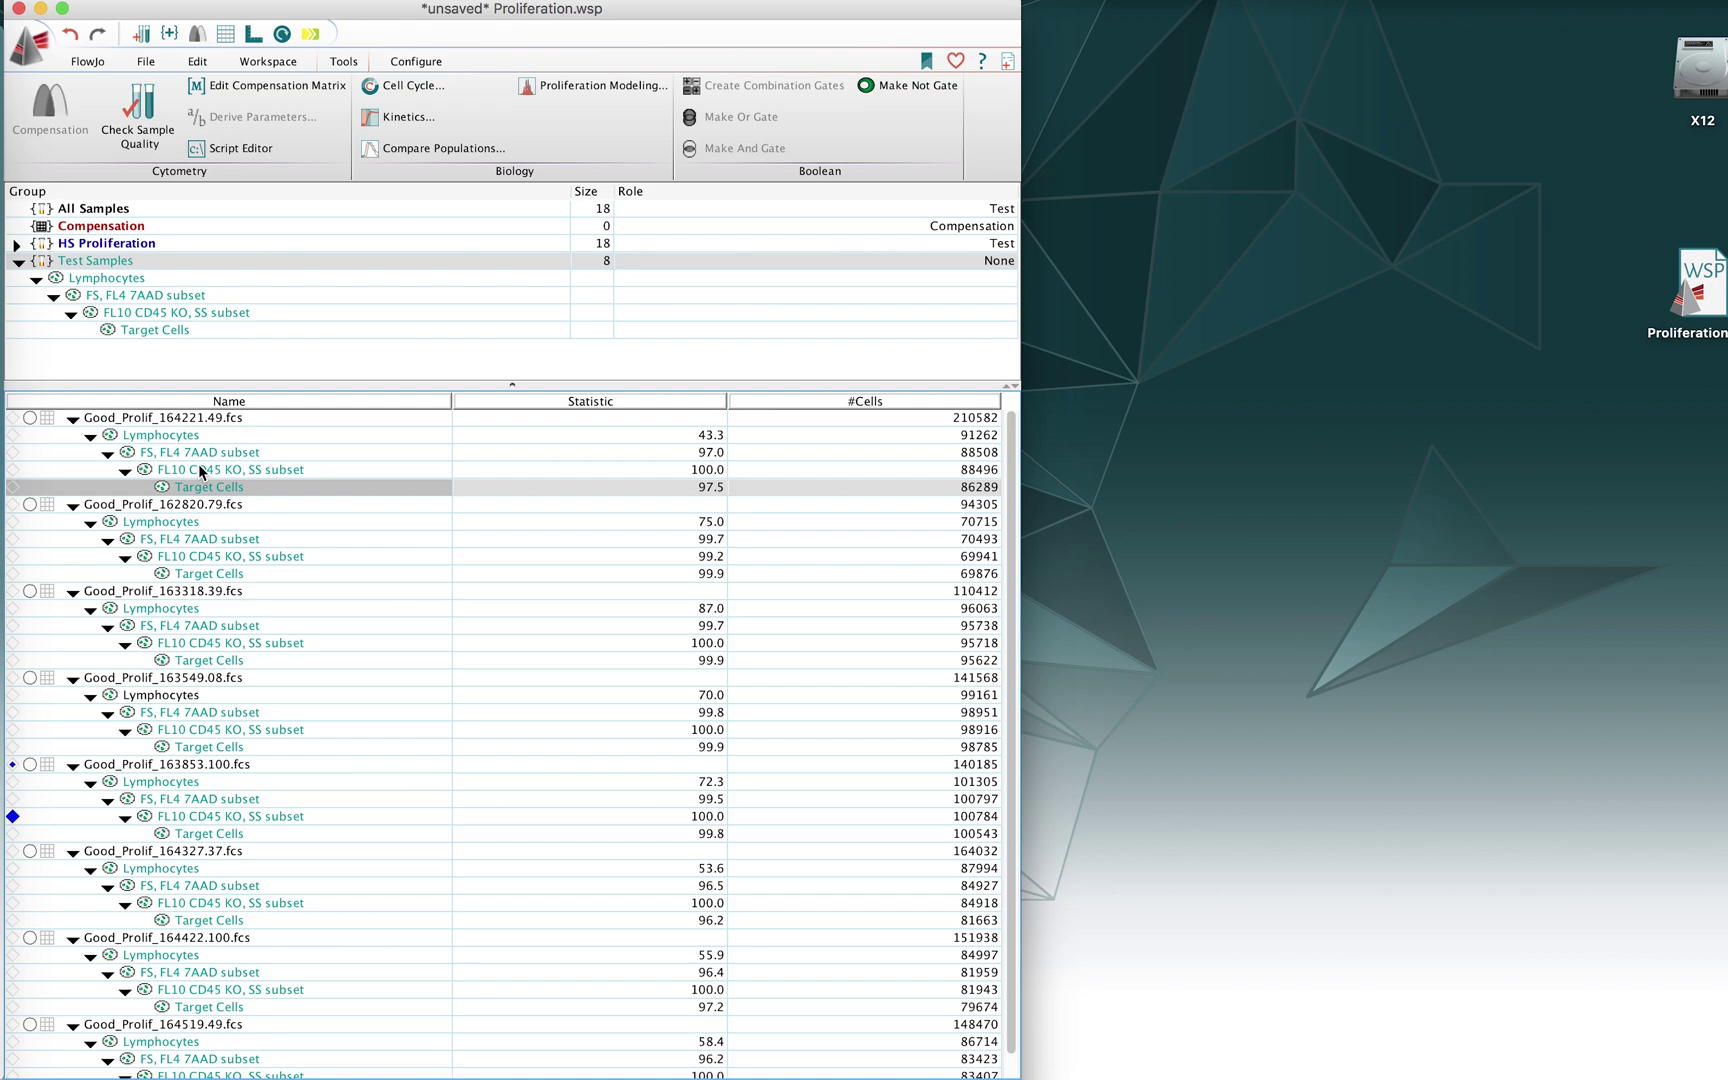
Fit a proliferation model to Target Cells, then reposition and enlarge its CFSE histogram window.
click(594, 90)
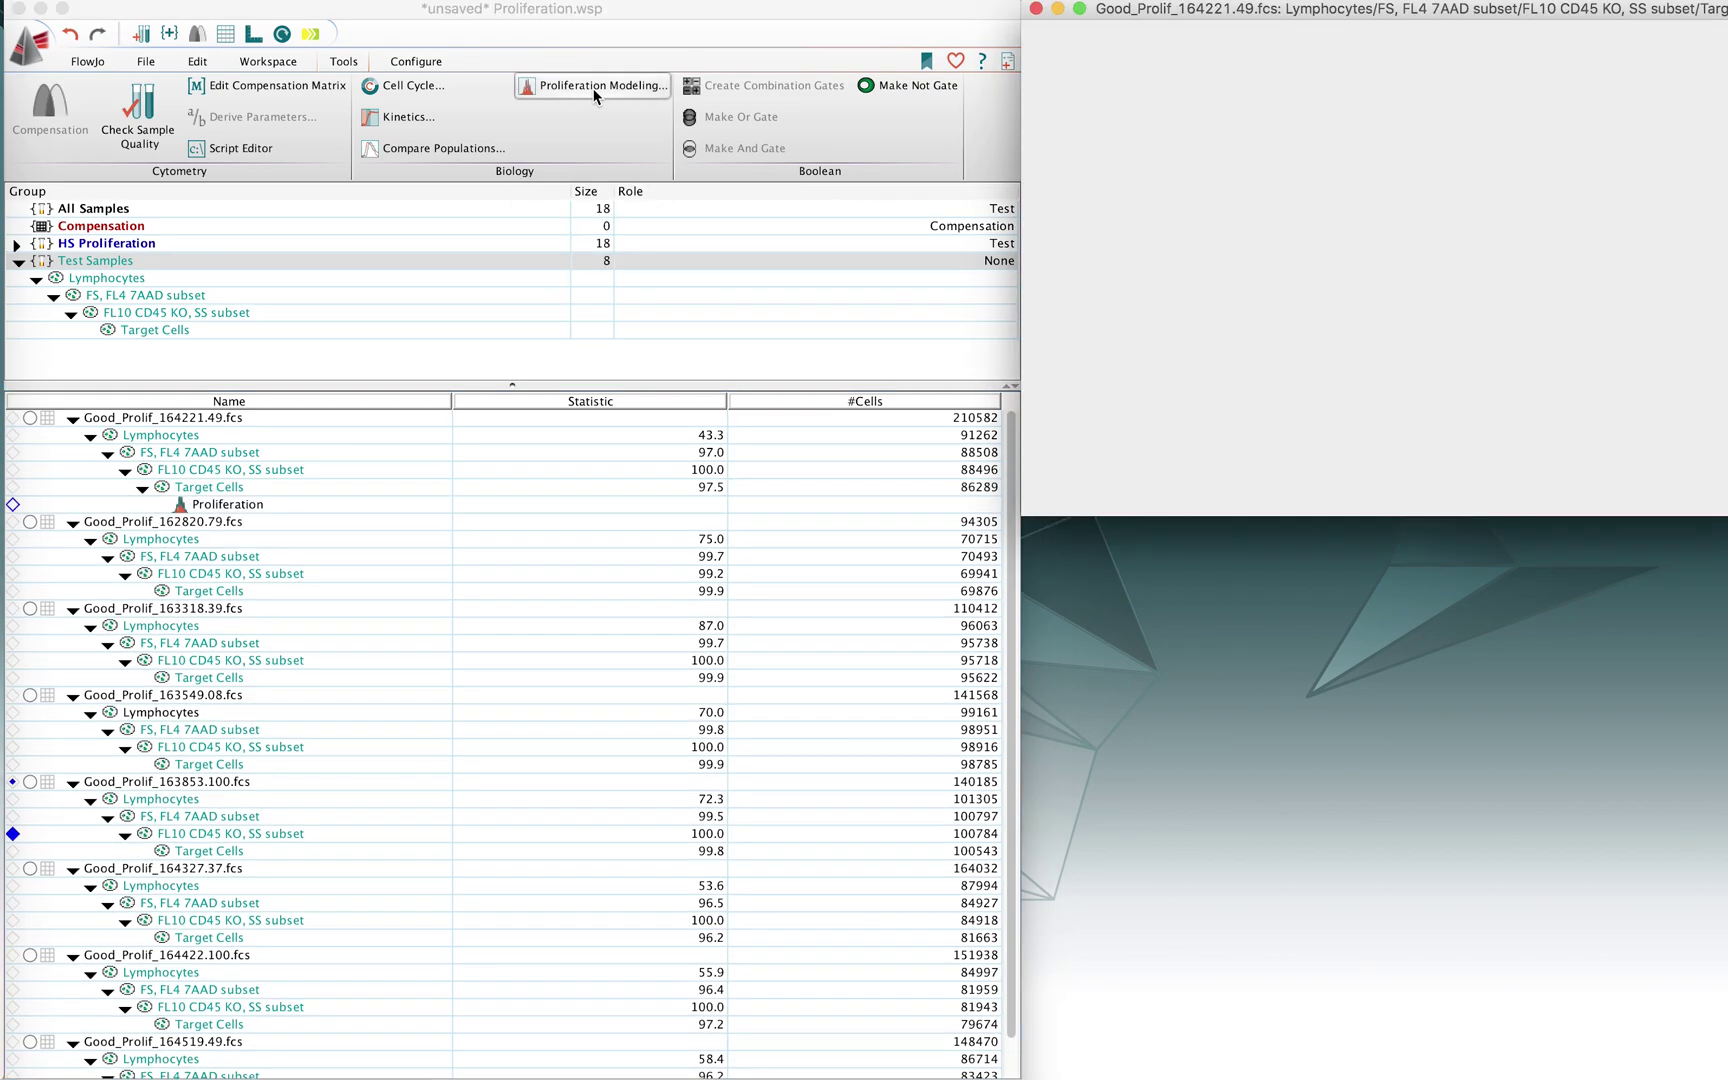
drag(1319, 12, 811, 12)
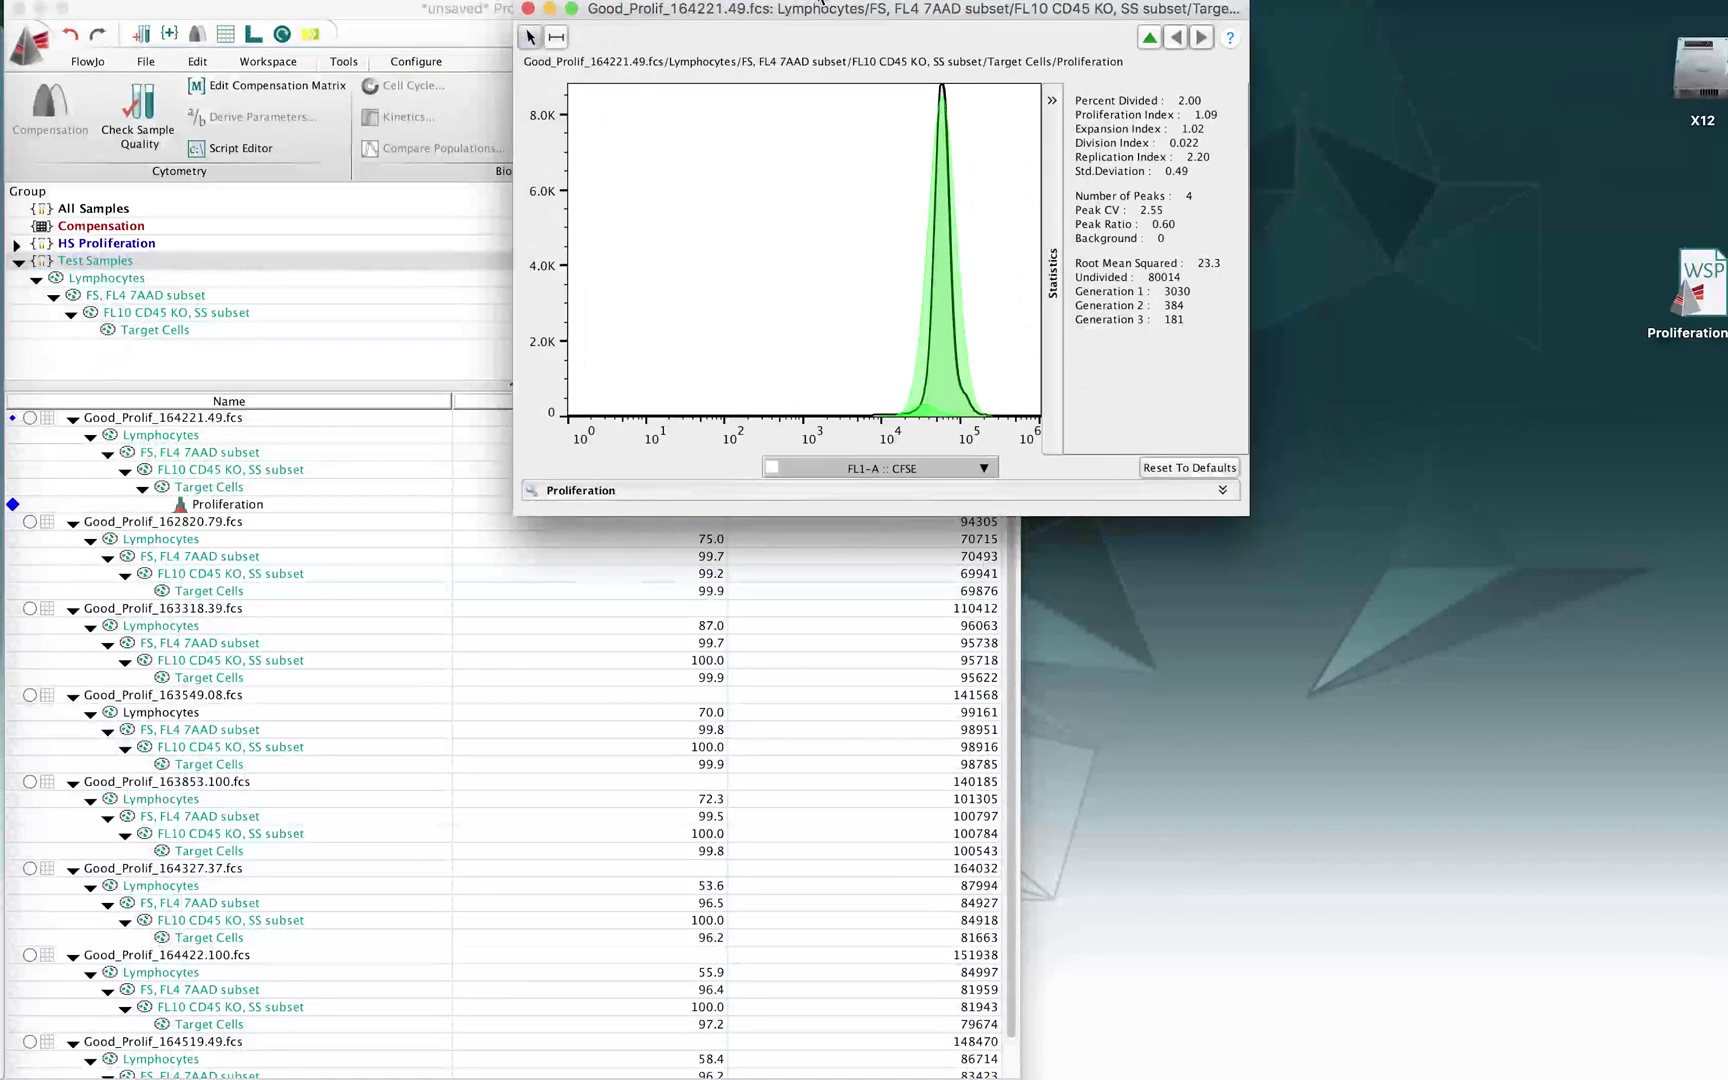
drag(1245, 510, 1510, 740)
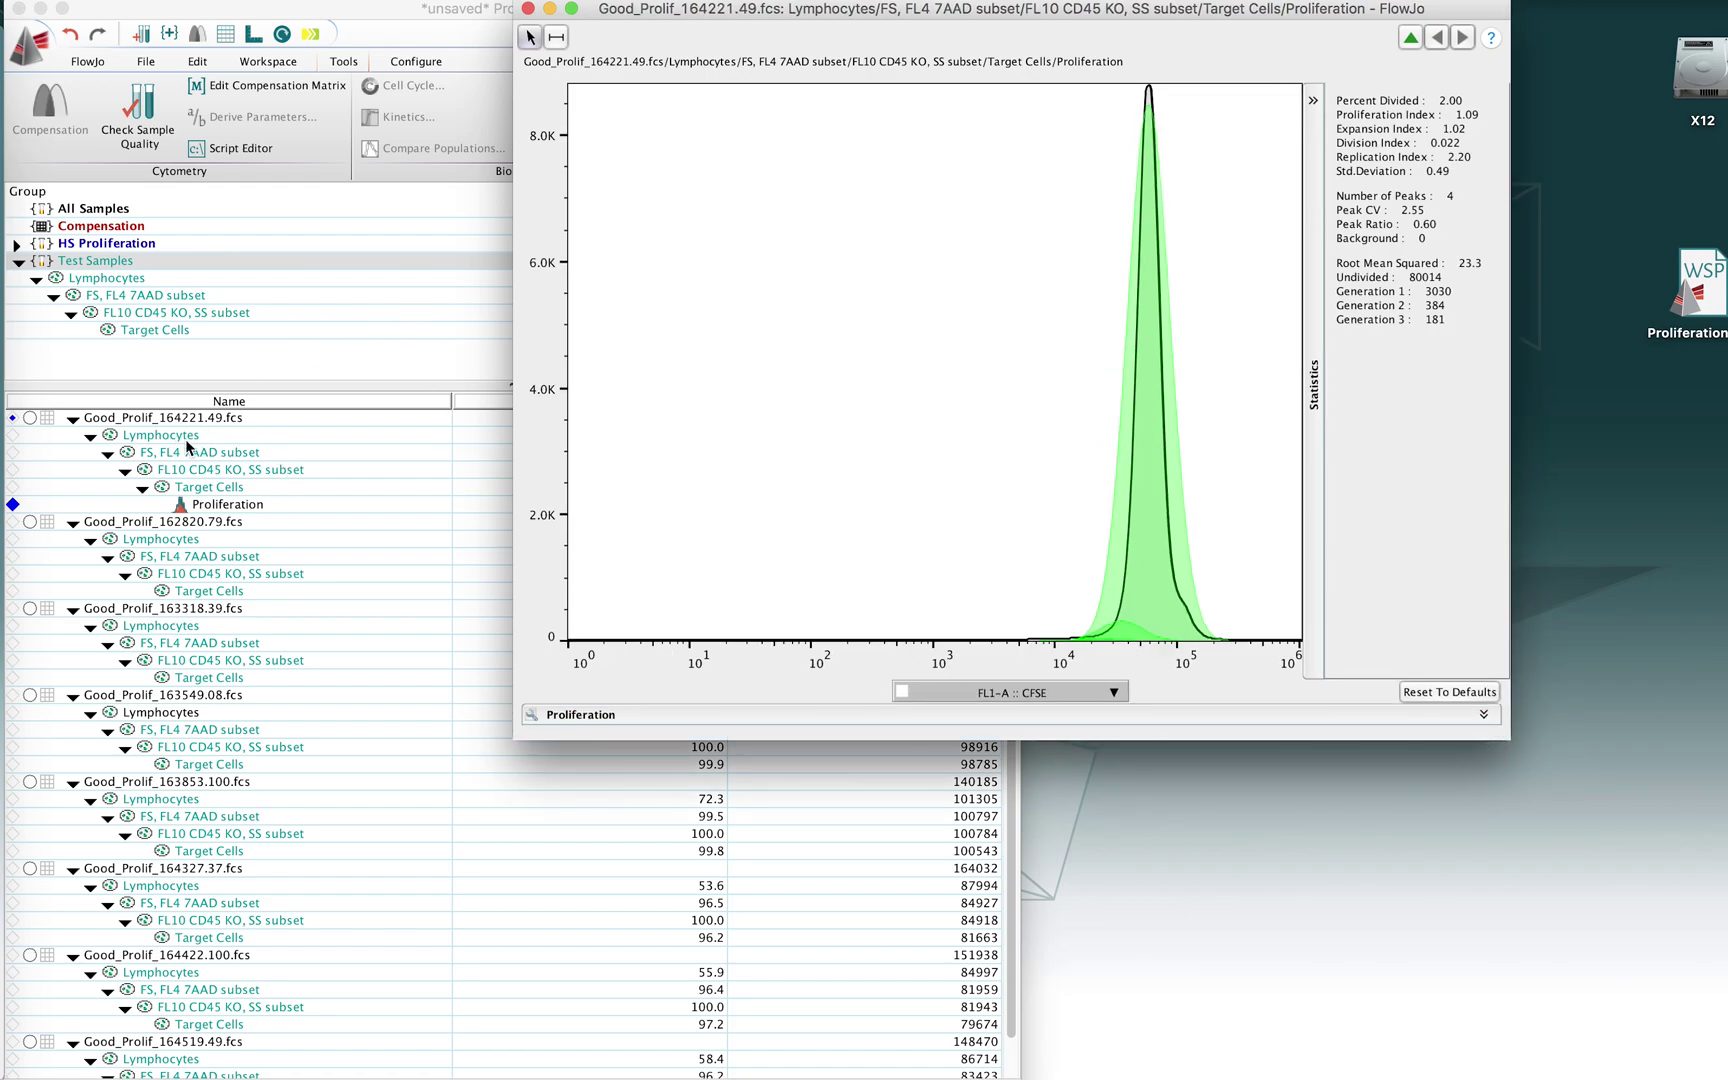
drag(944, 16, 862, 14)
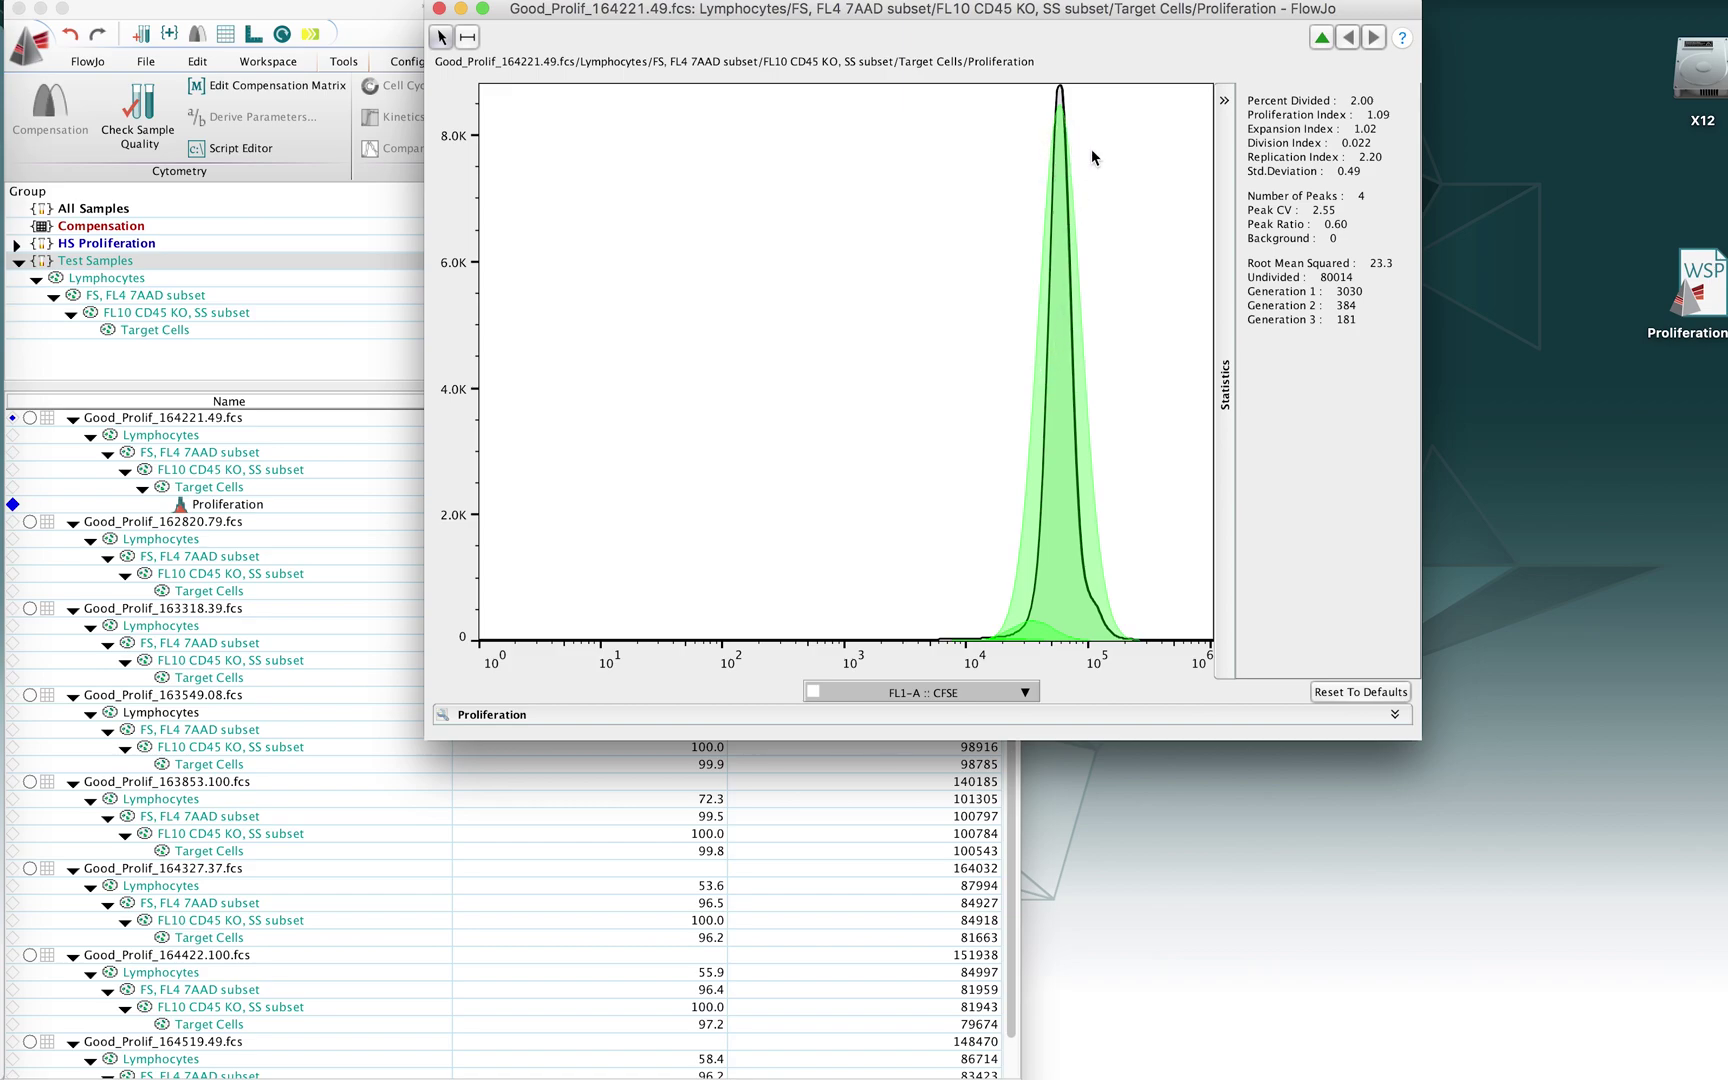
Copy the Proliferation analysis to the Test Samples group and widen the group tree pane.
click(227, 505)
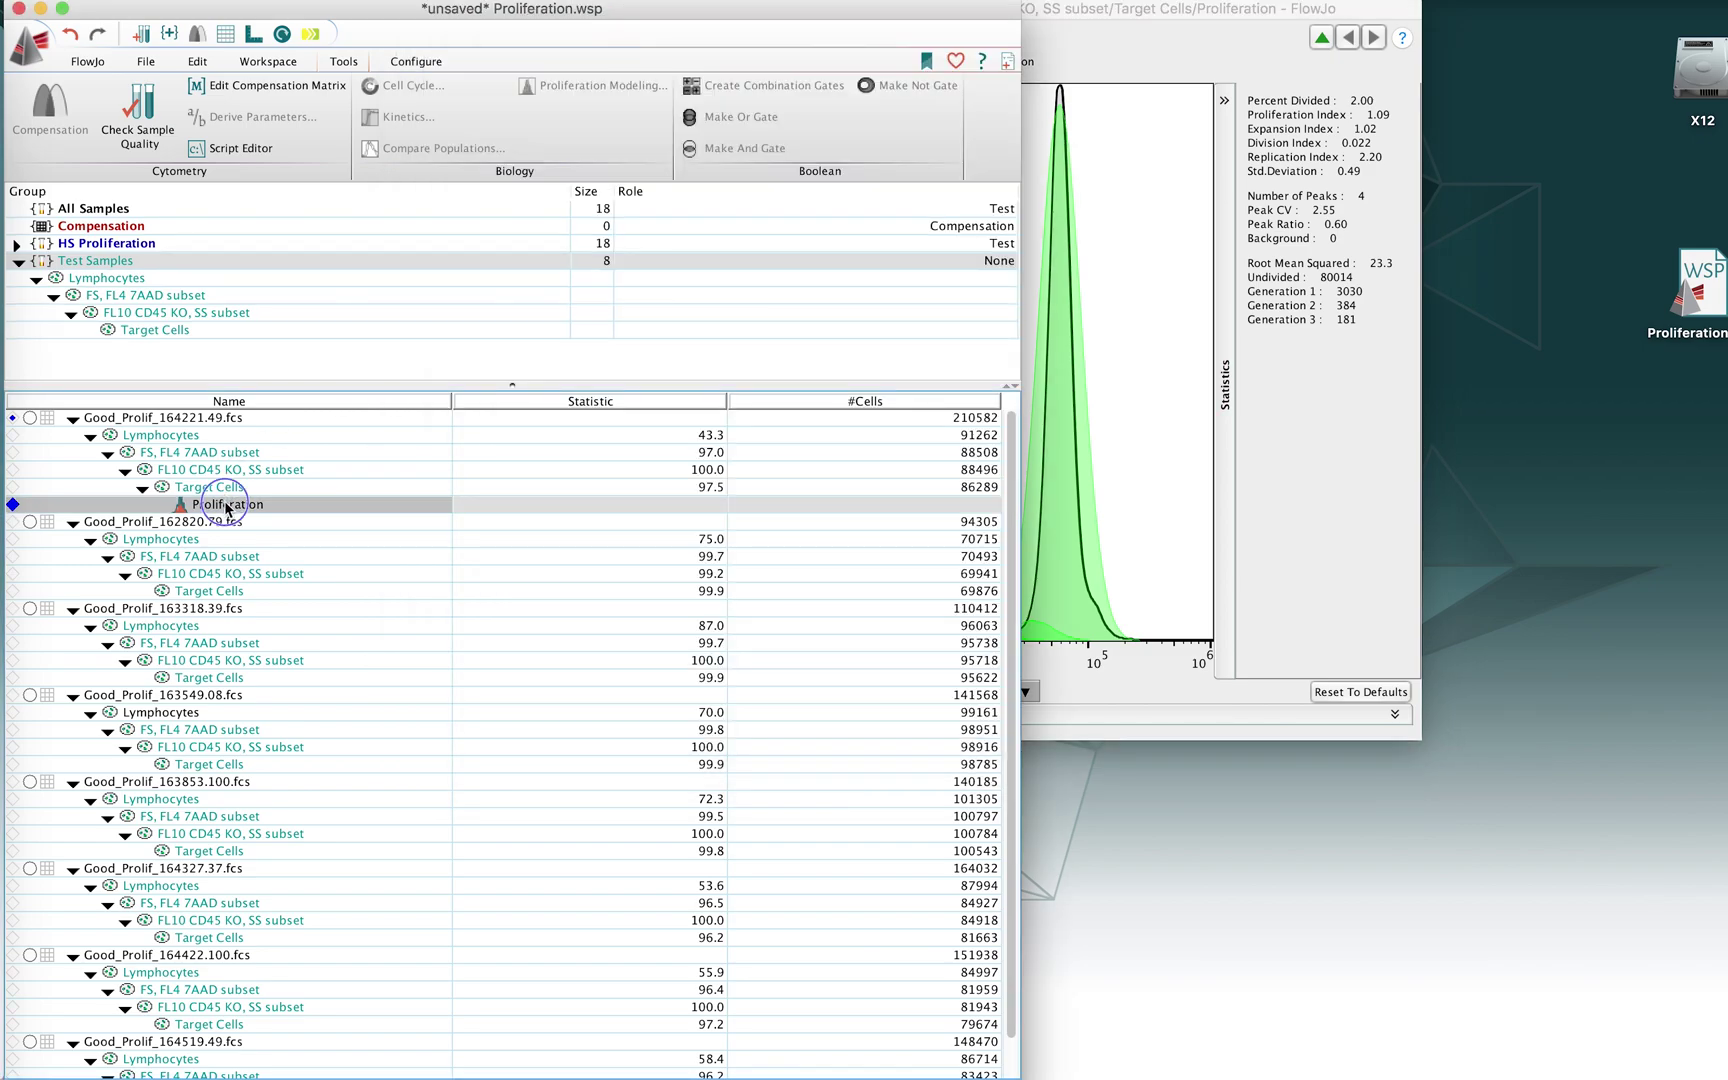
right_click(227, 507)
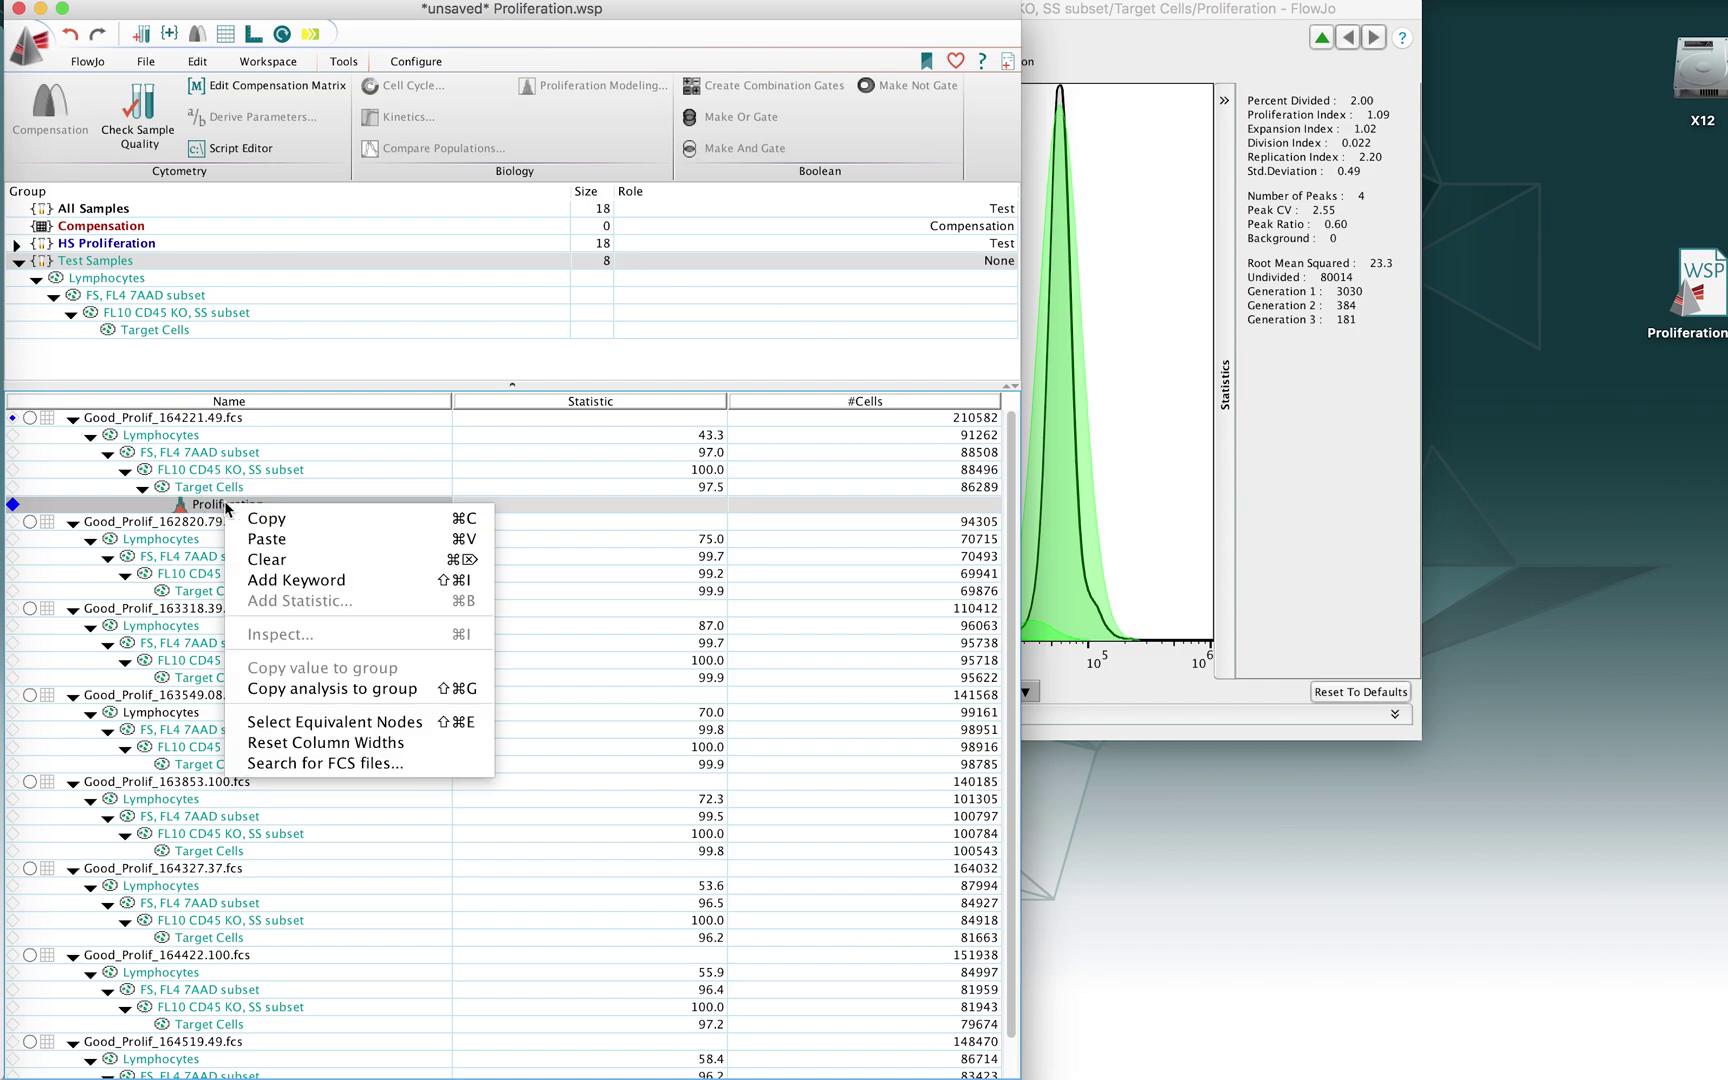
click(321, 687)
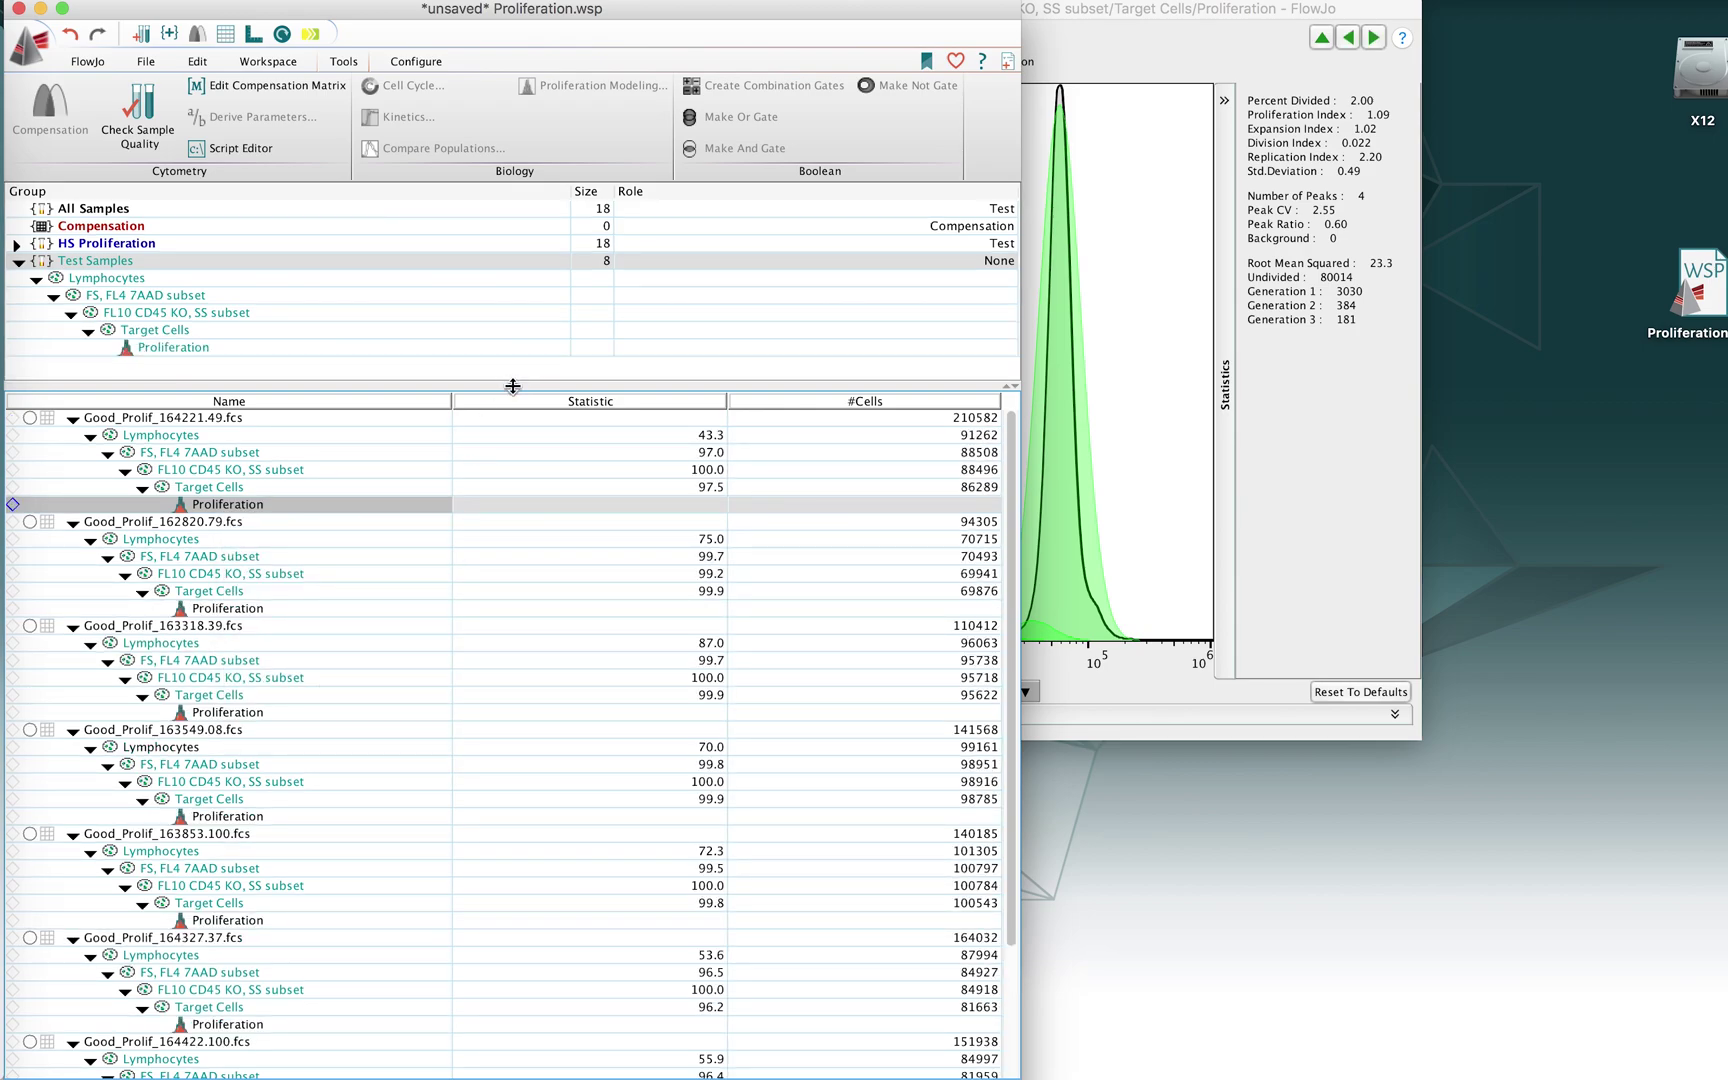
drag(512, 386, 512, 420)
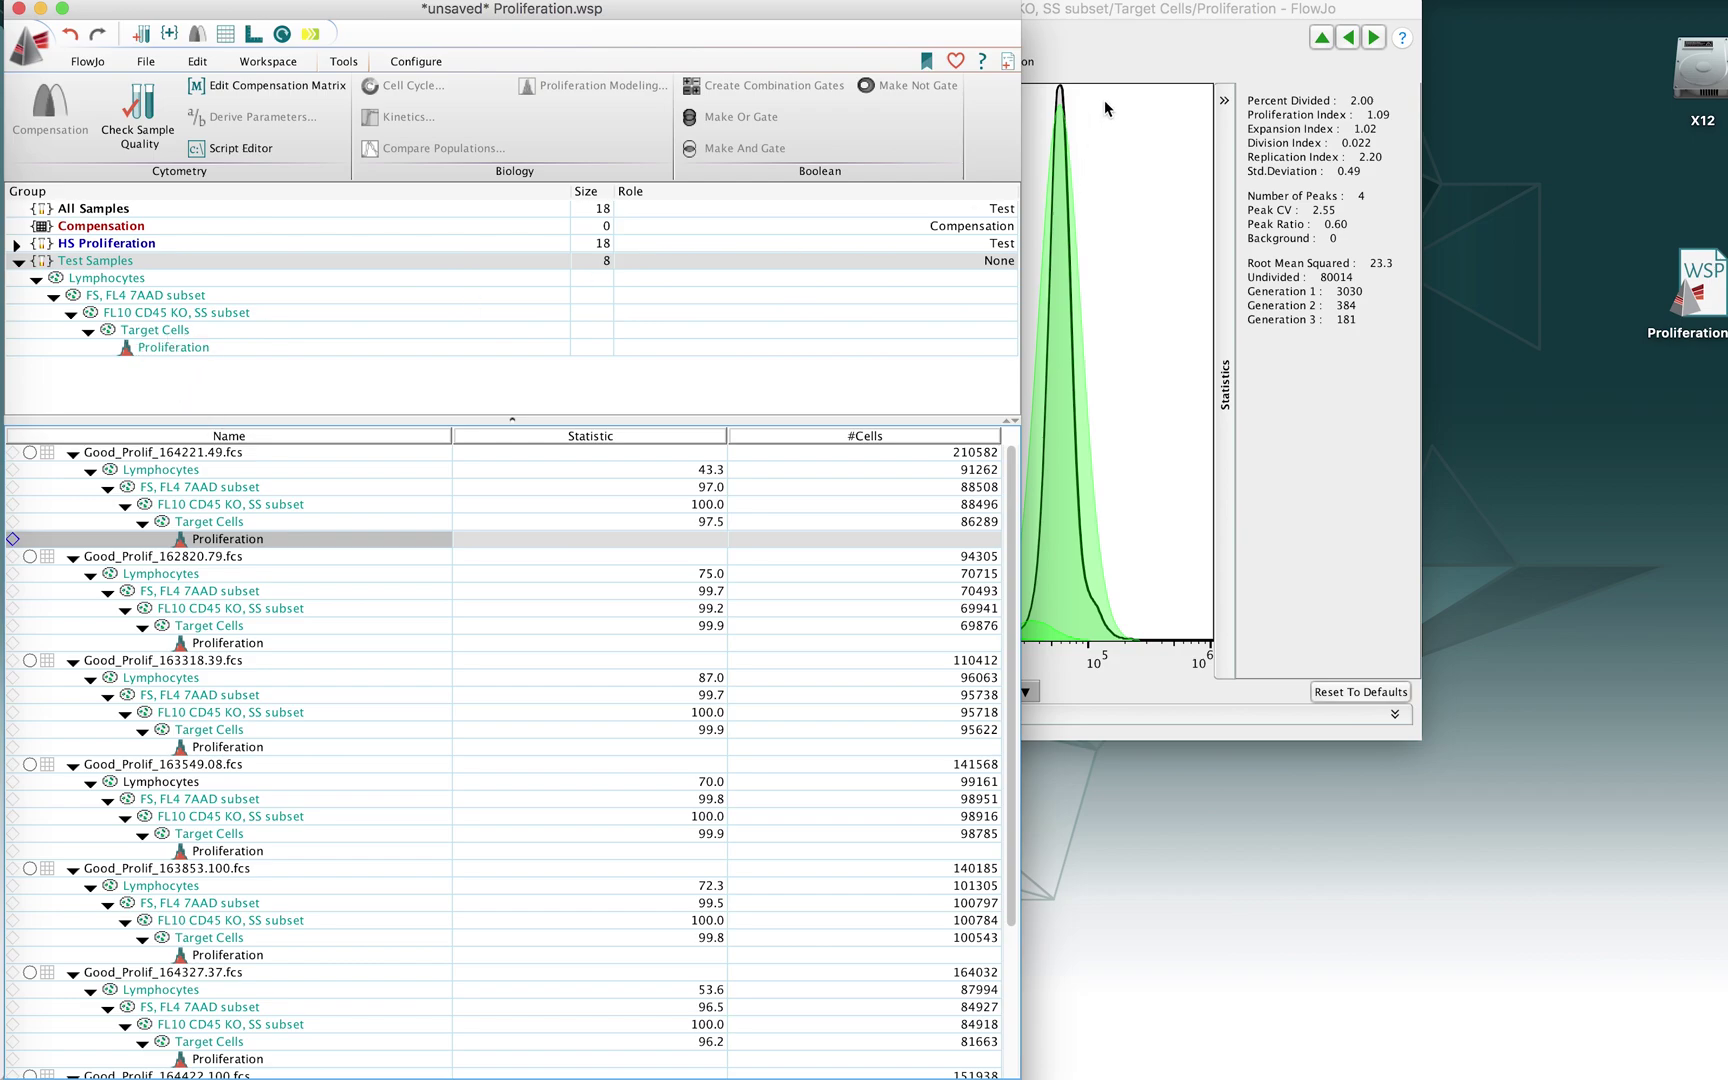
Page through each test sample's proliferation histogram, then return to Good_Prolif_164221.49.fcs.
click(1183, 10)
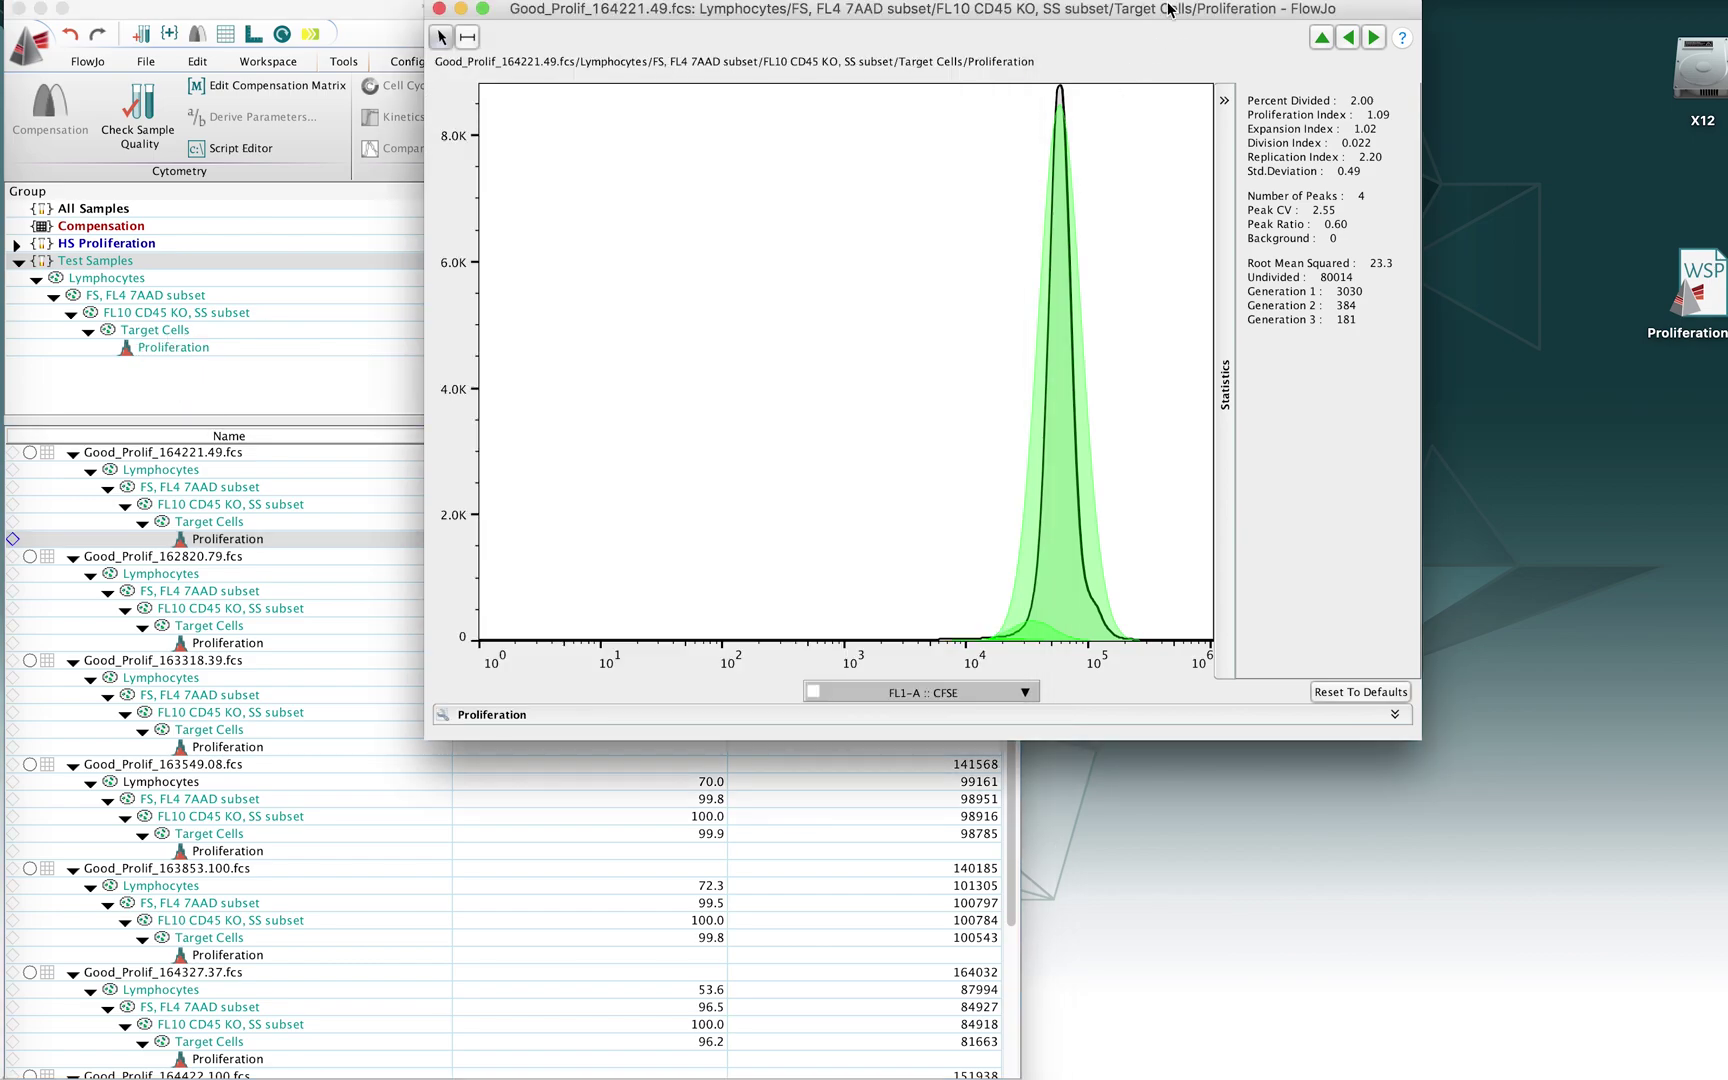
click(1373, 40)
click(1374, 40)
click(1374, 40)
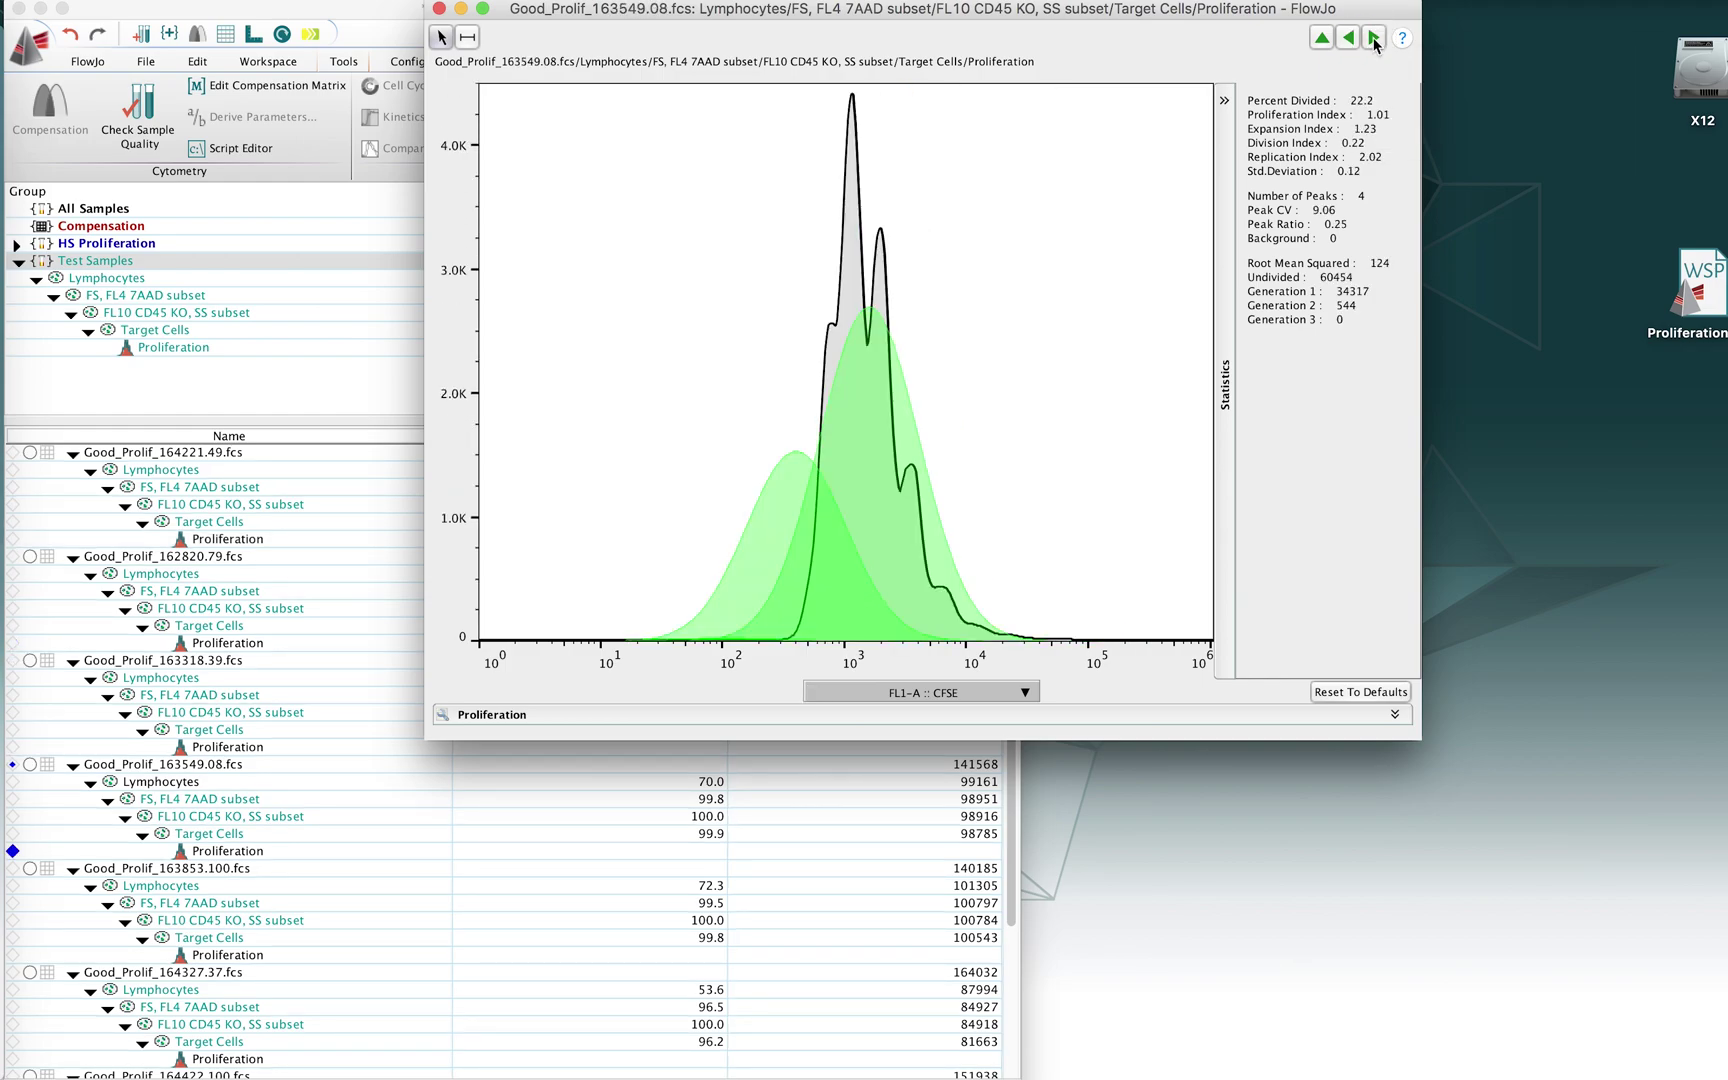
click(1374, 40)
click(1374, 40)
click(1374, 40)
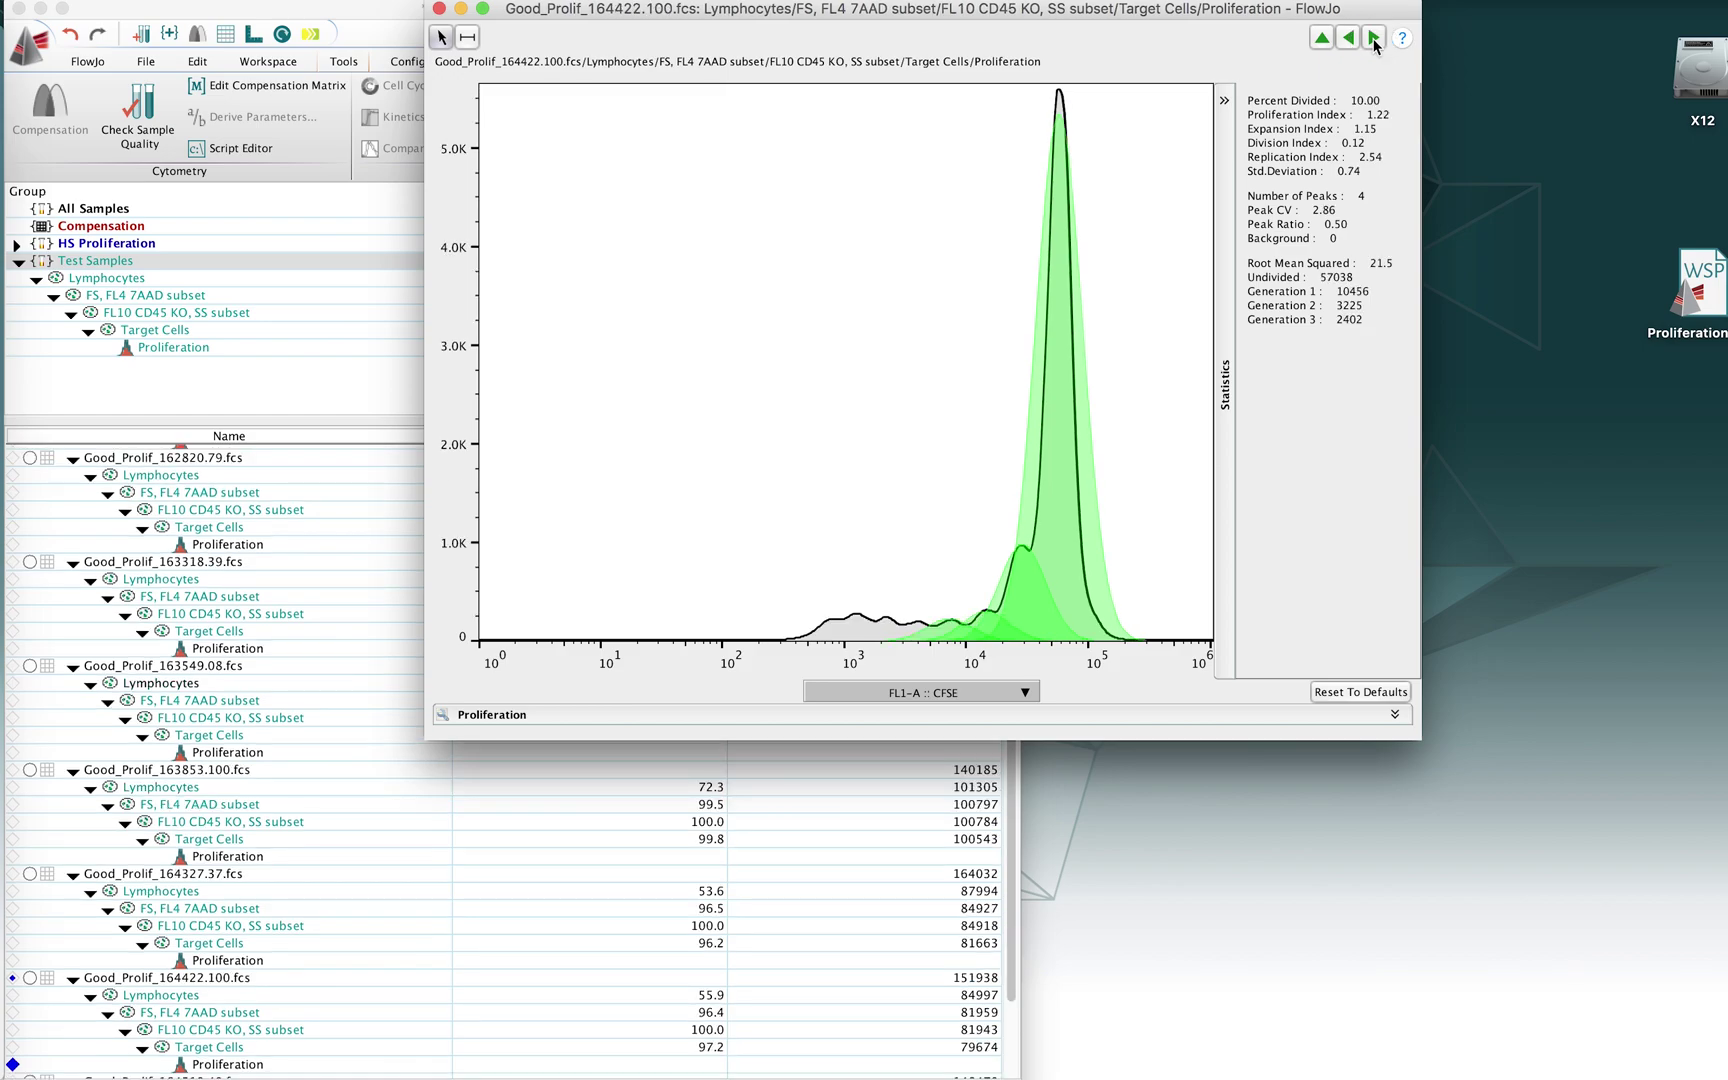
click(1374, 40)
click(1374, 40)
click(1374, 40)
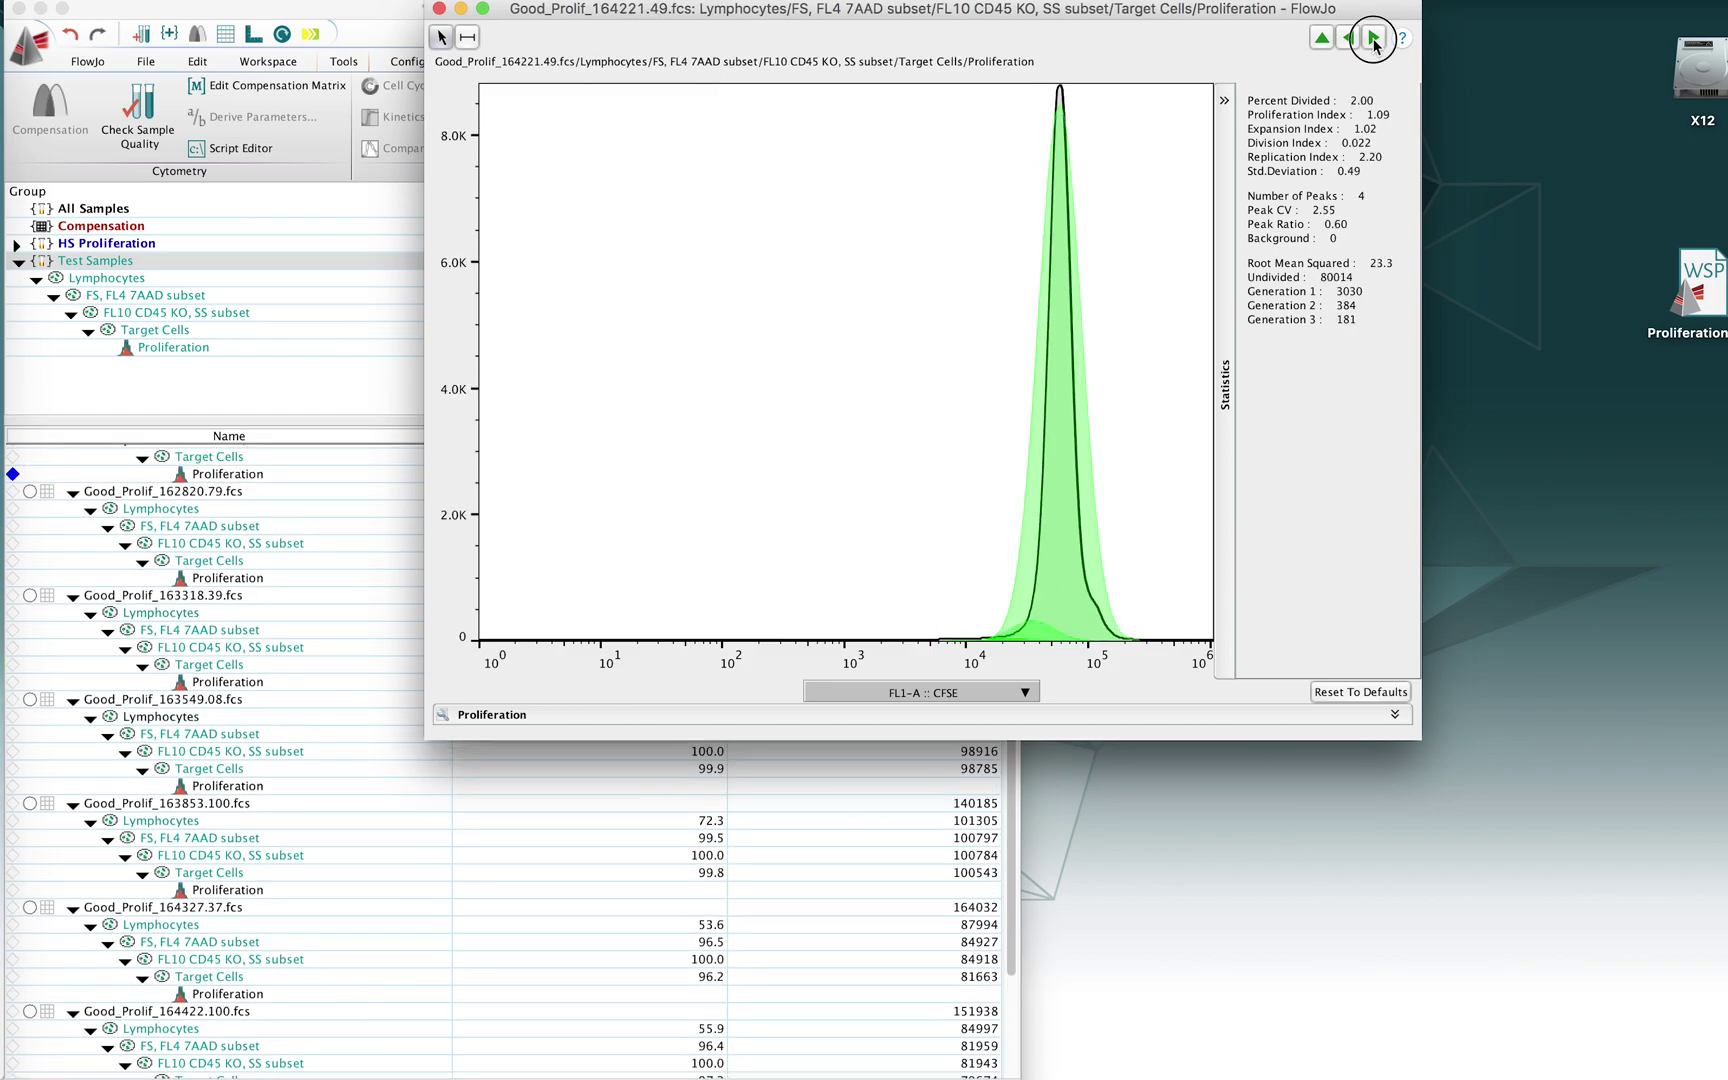
click(1374, 40)
click(1350, 40)
Fix the main CFSE peak of sample 164221.49 as Peak 0 with an Undivided gate.
drag(1034, 143, 1098, 149)
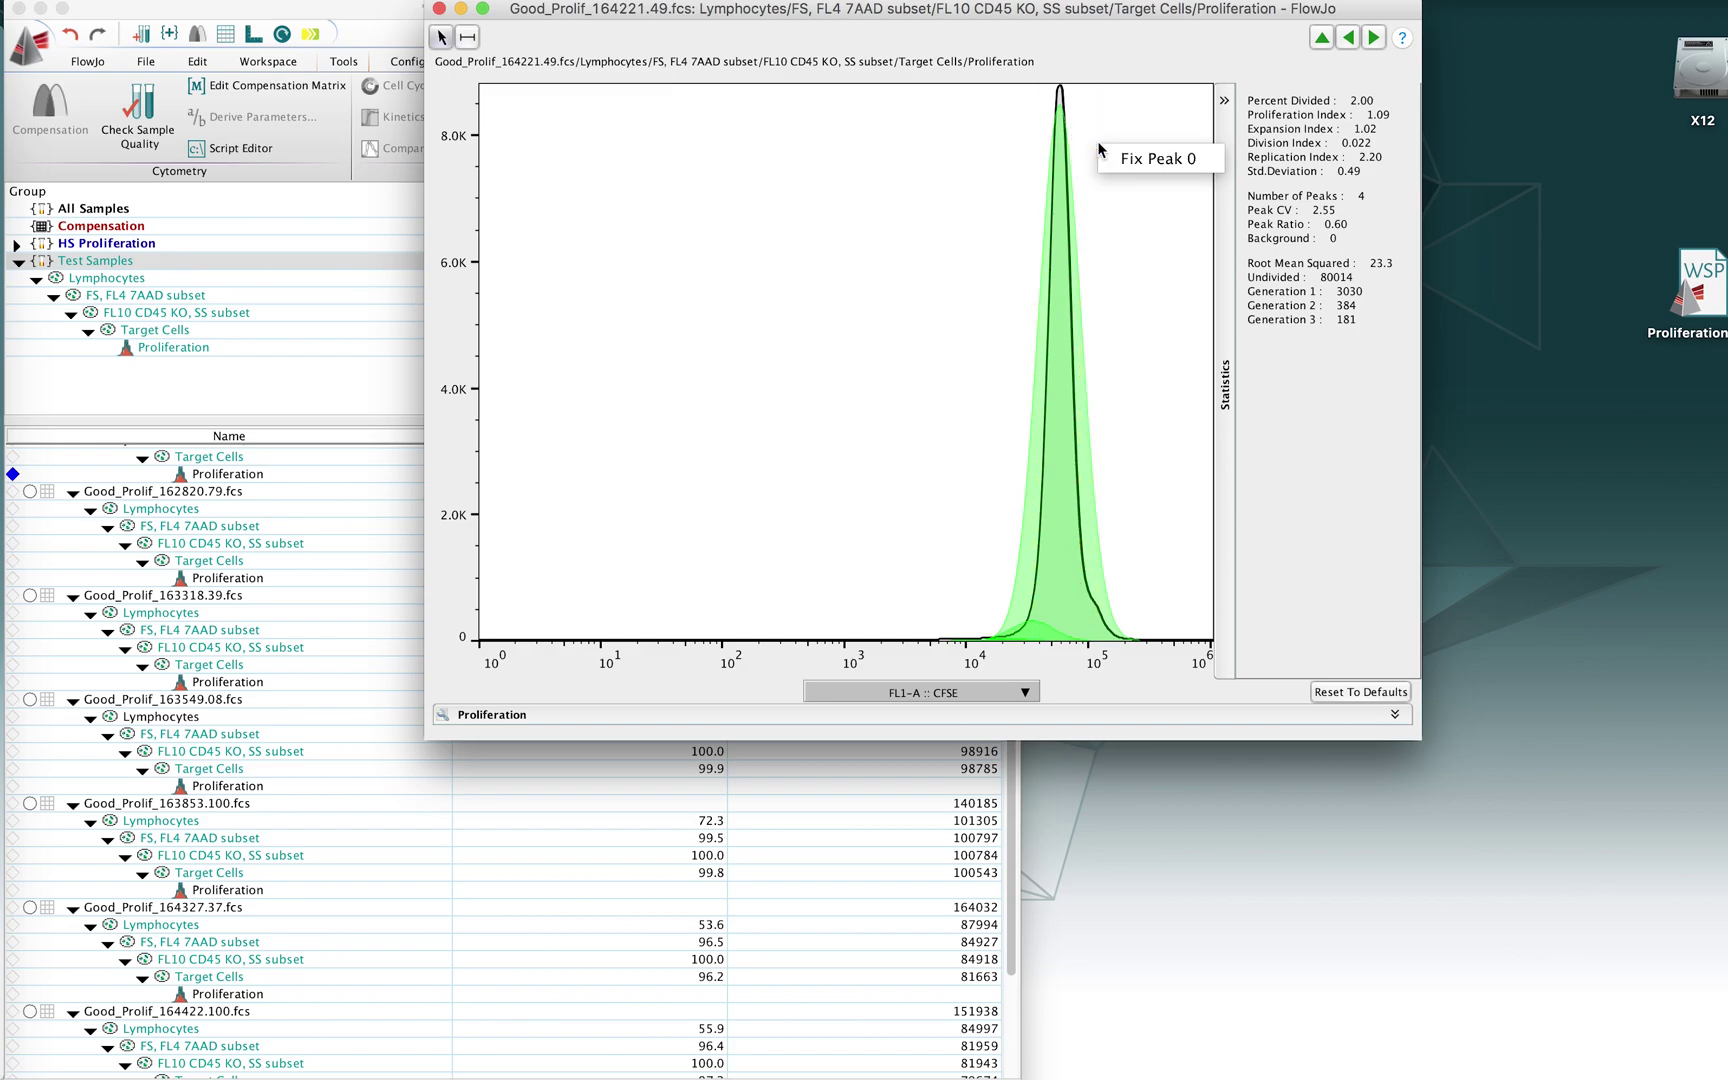
click(1165, 160)
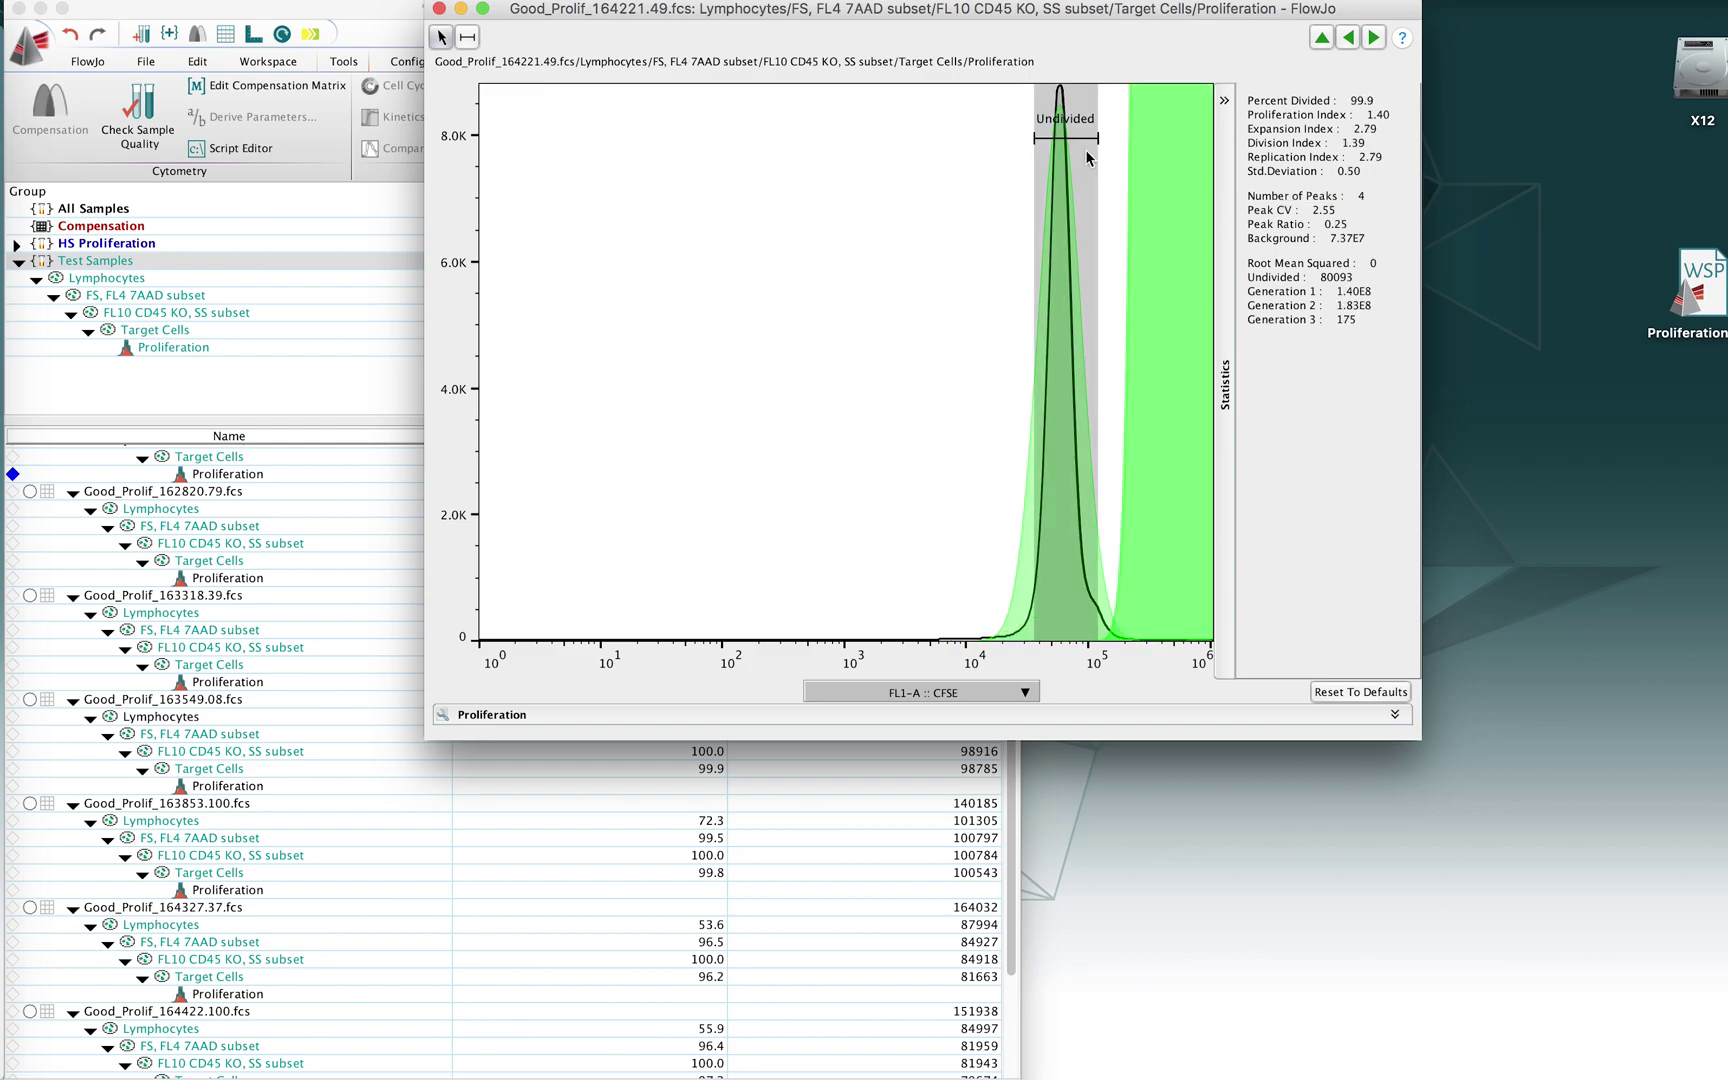
drag(1058, 143, 1062, 147)
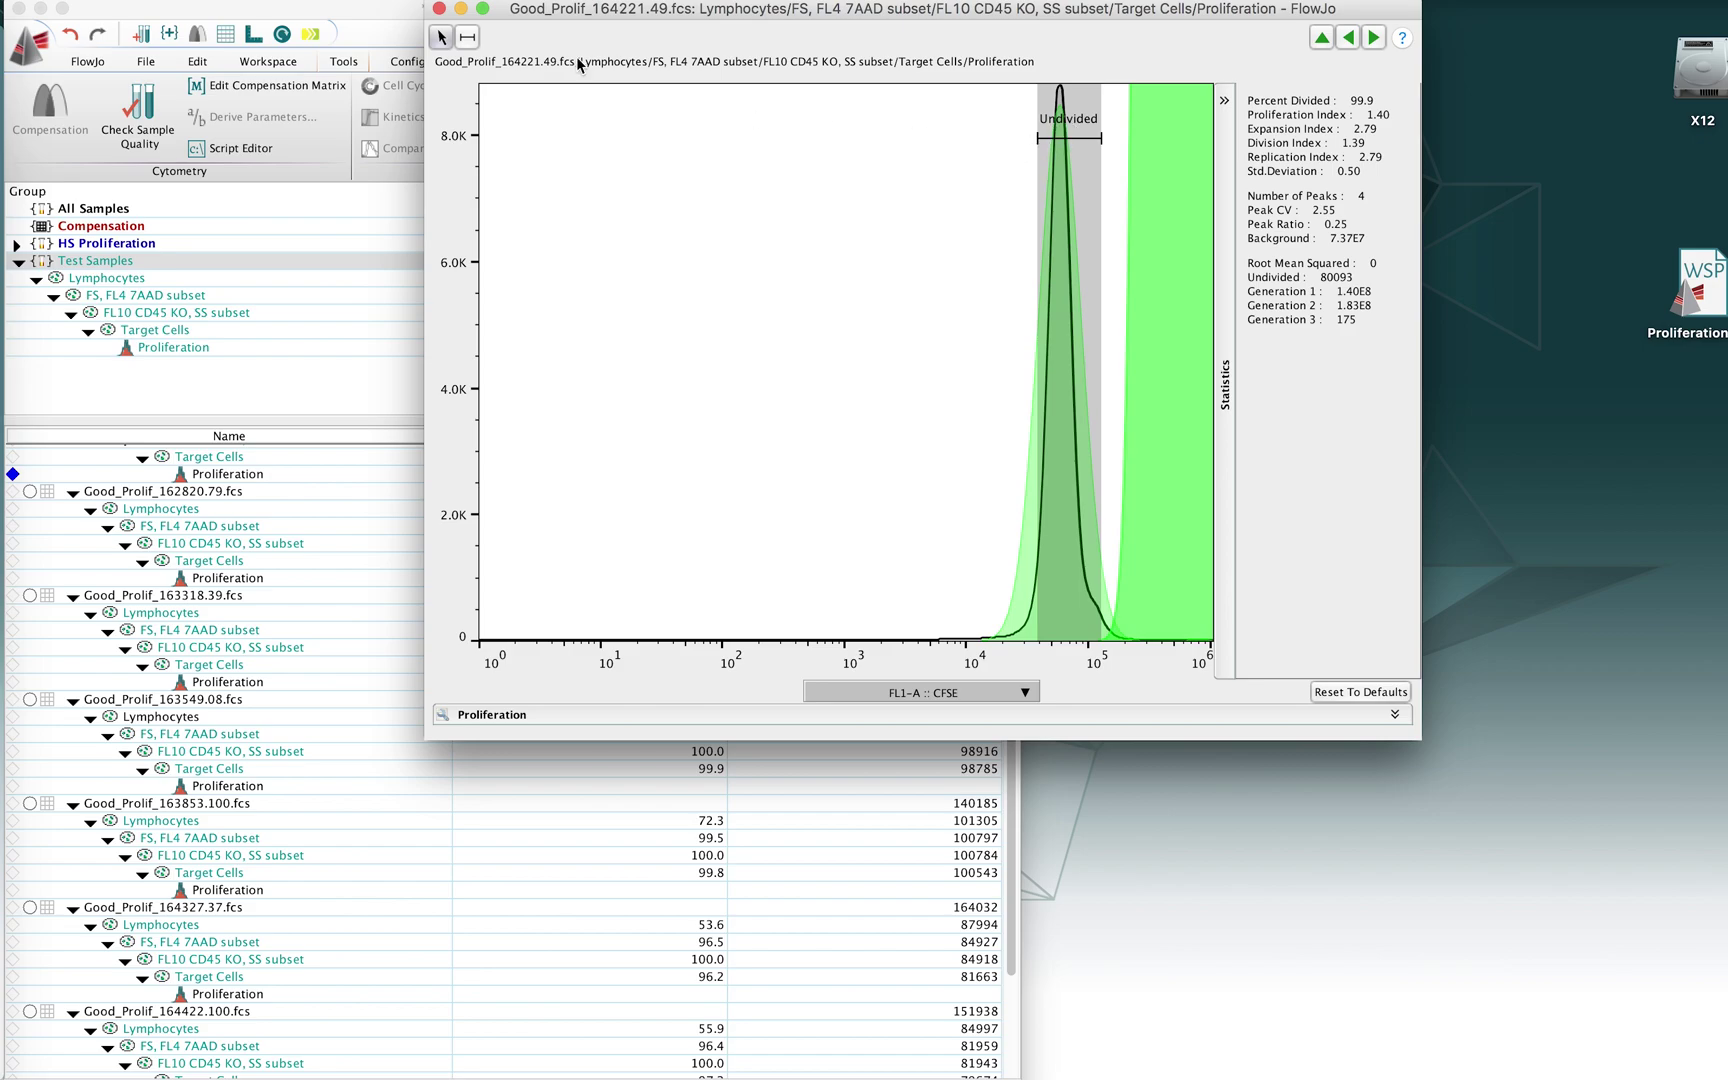
click(470, 41)
Copy the Proliferation analysis with its fixed Undivided peak to the Test Samples group.
click(243, 478)
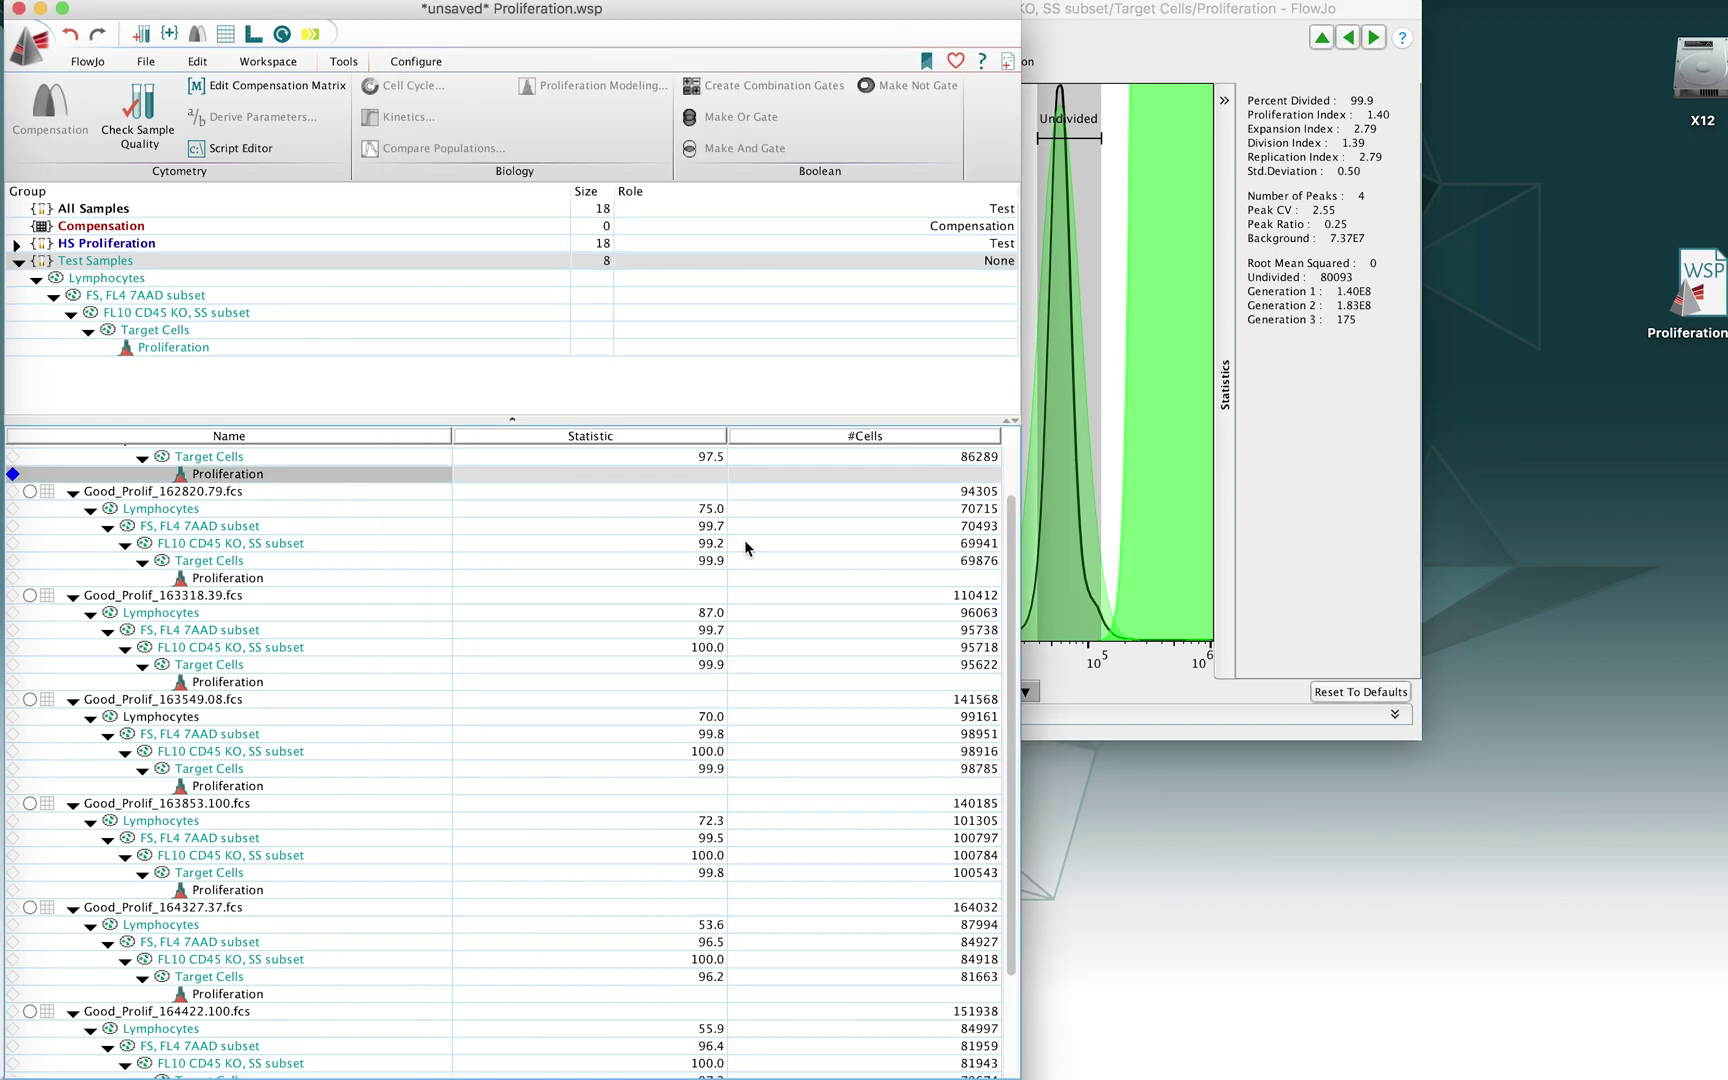
click(1012, 655)
scroll(1012, 655, up, 2)
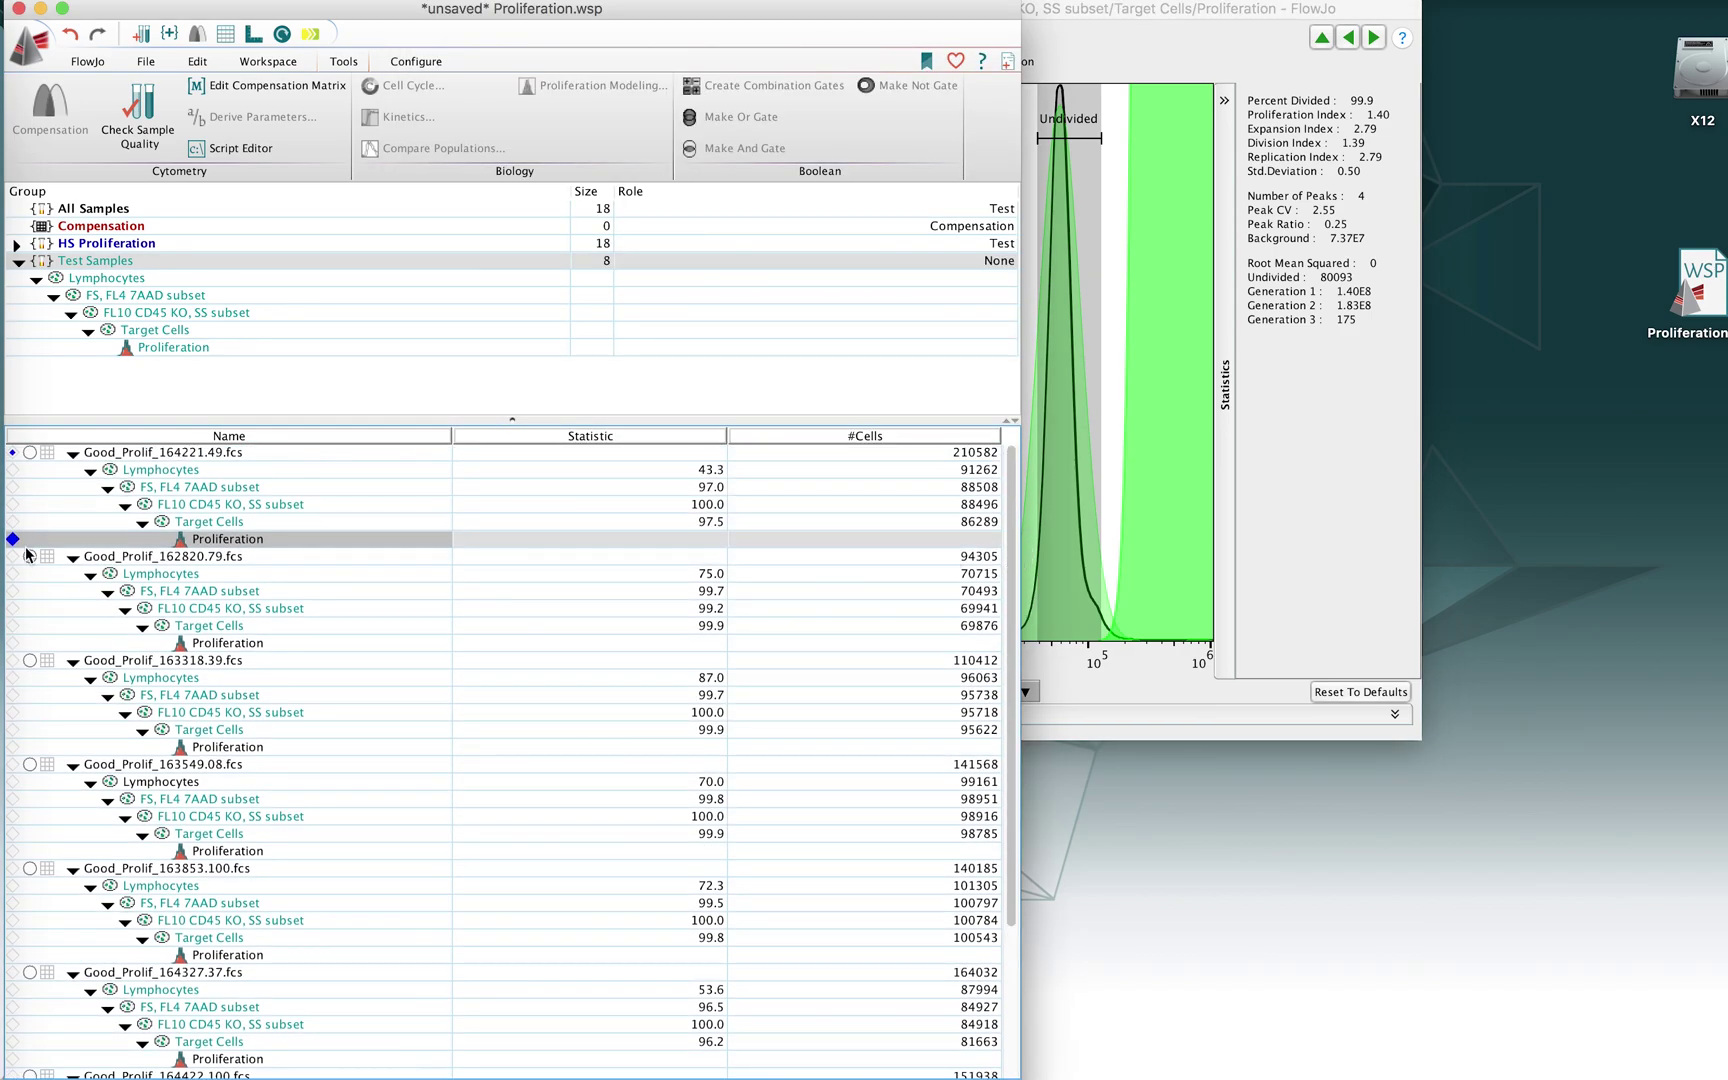
right_click(240, 543)
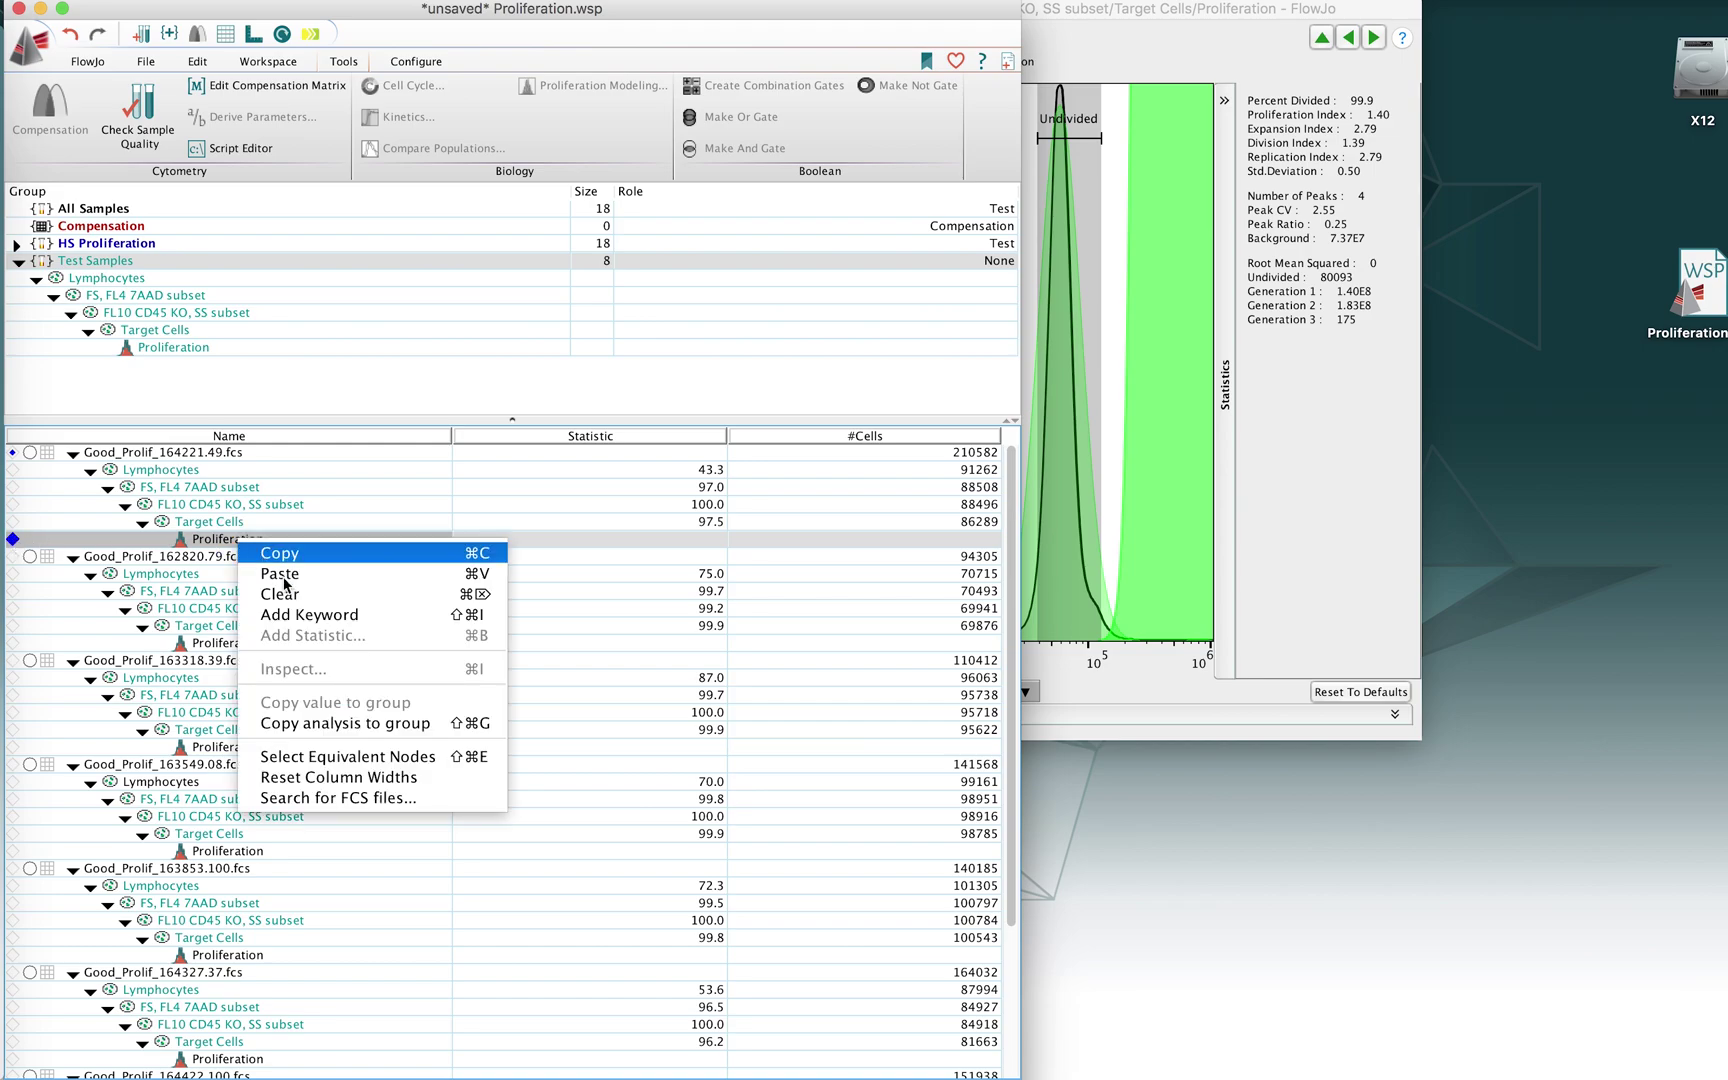
click(334, 726)
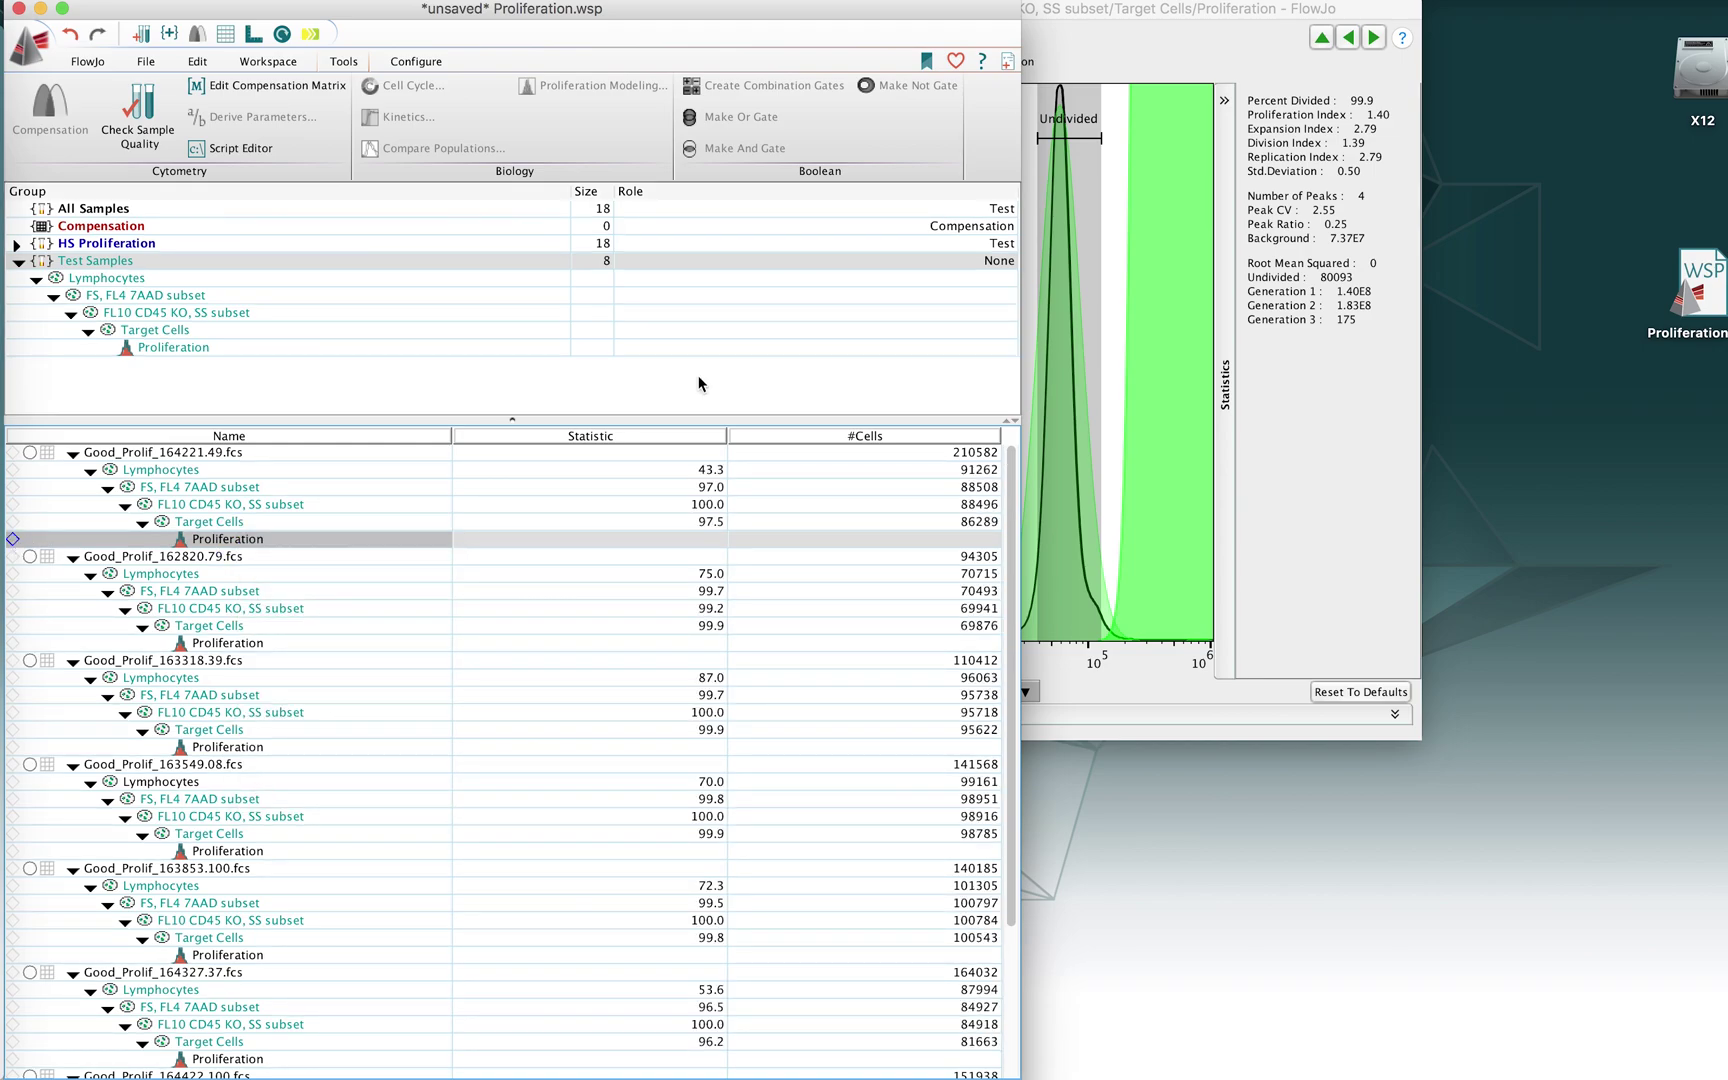
click(1122, 16)
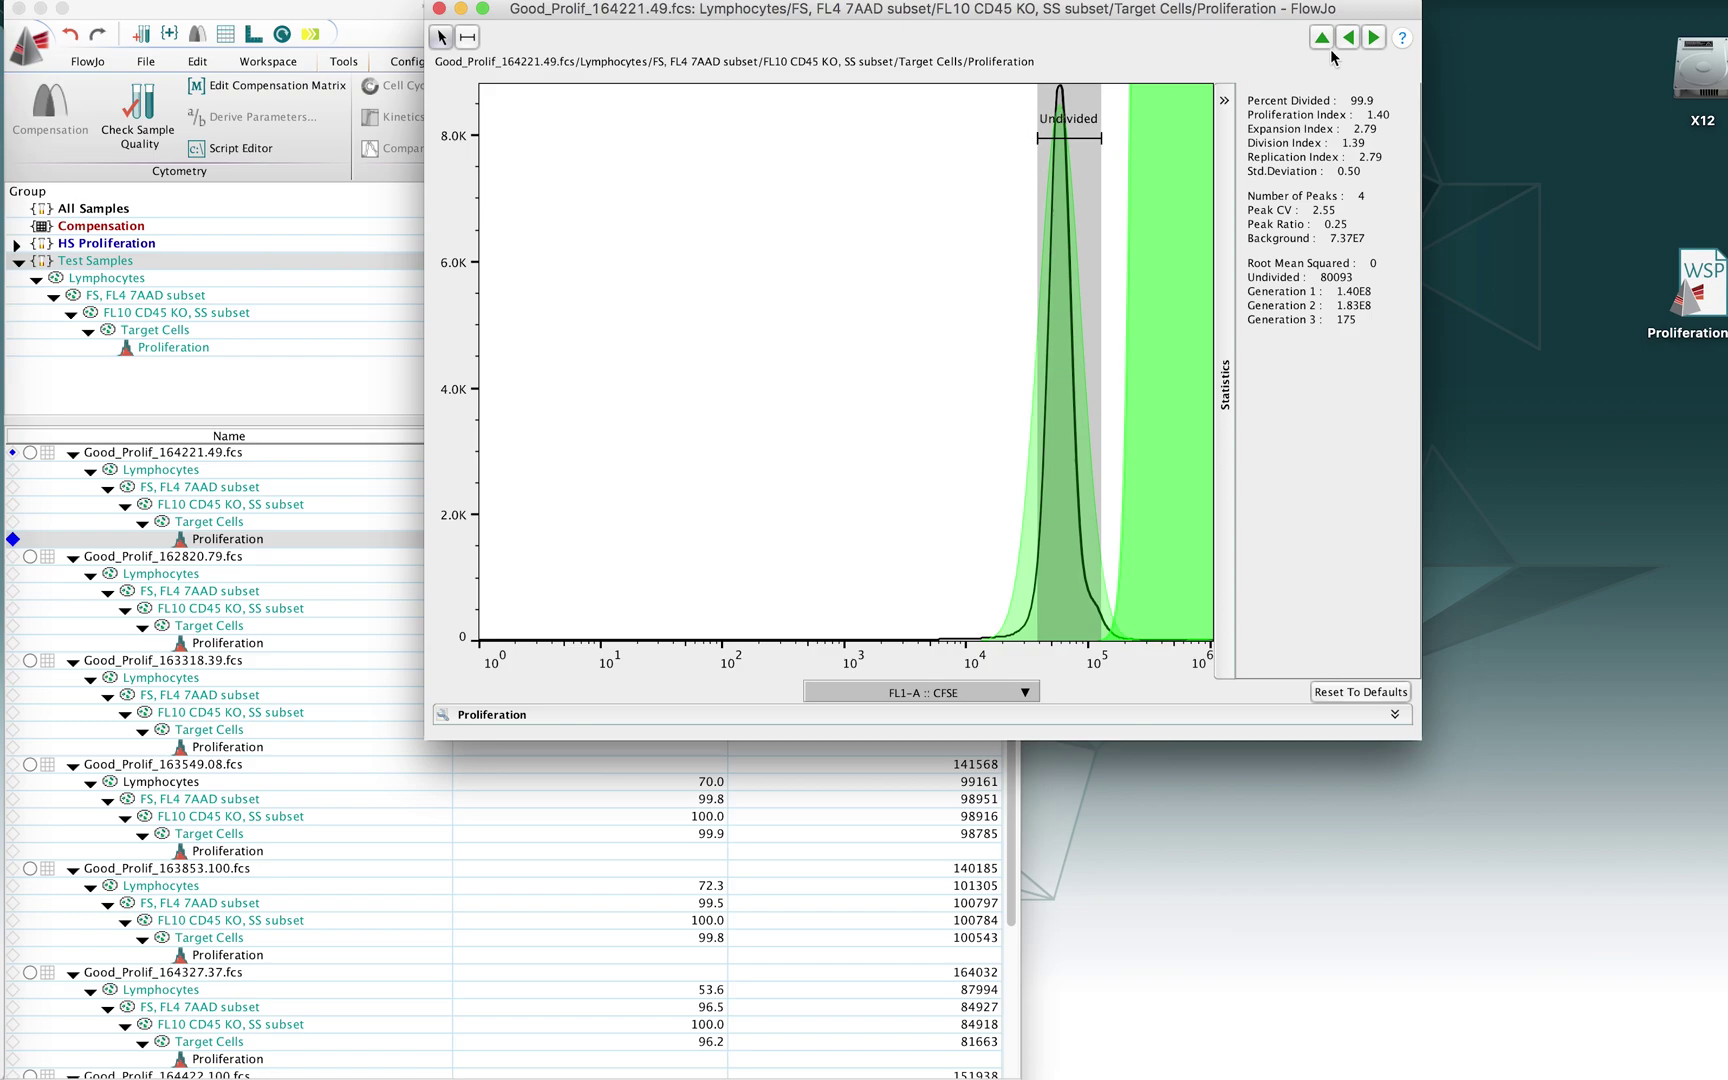
Step forward through the test samples' histograms until Good_Prolif_162820.79.fcs is shown.
click(1377, 32)
click(1377, 32)
click(1377, 32)
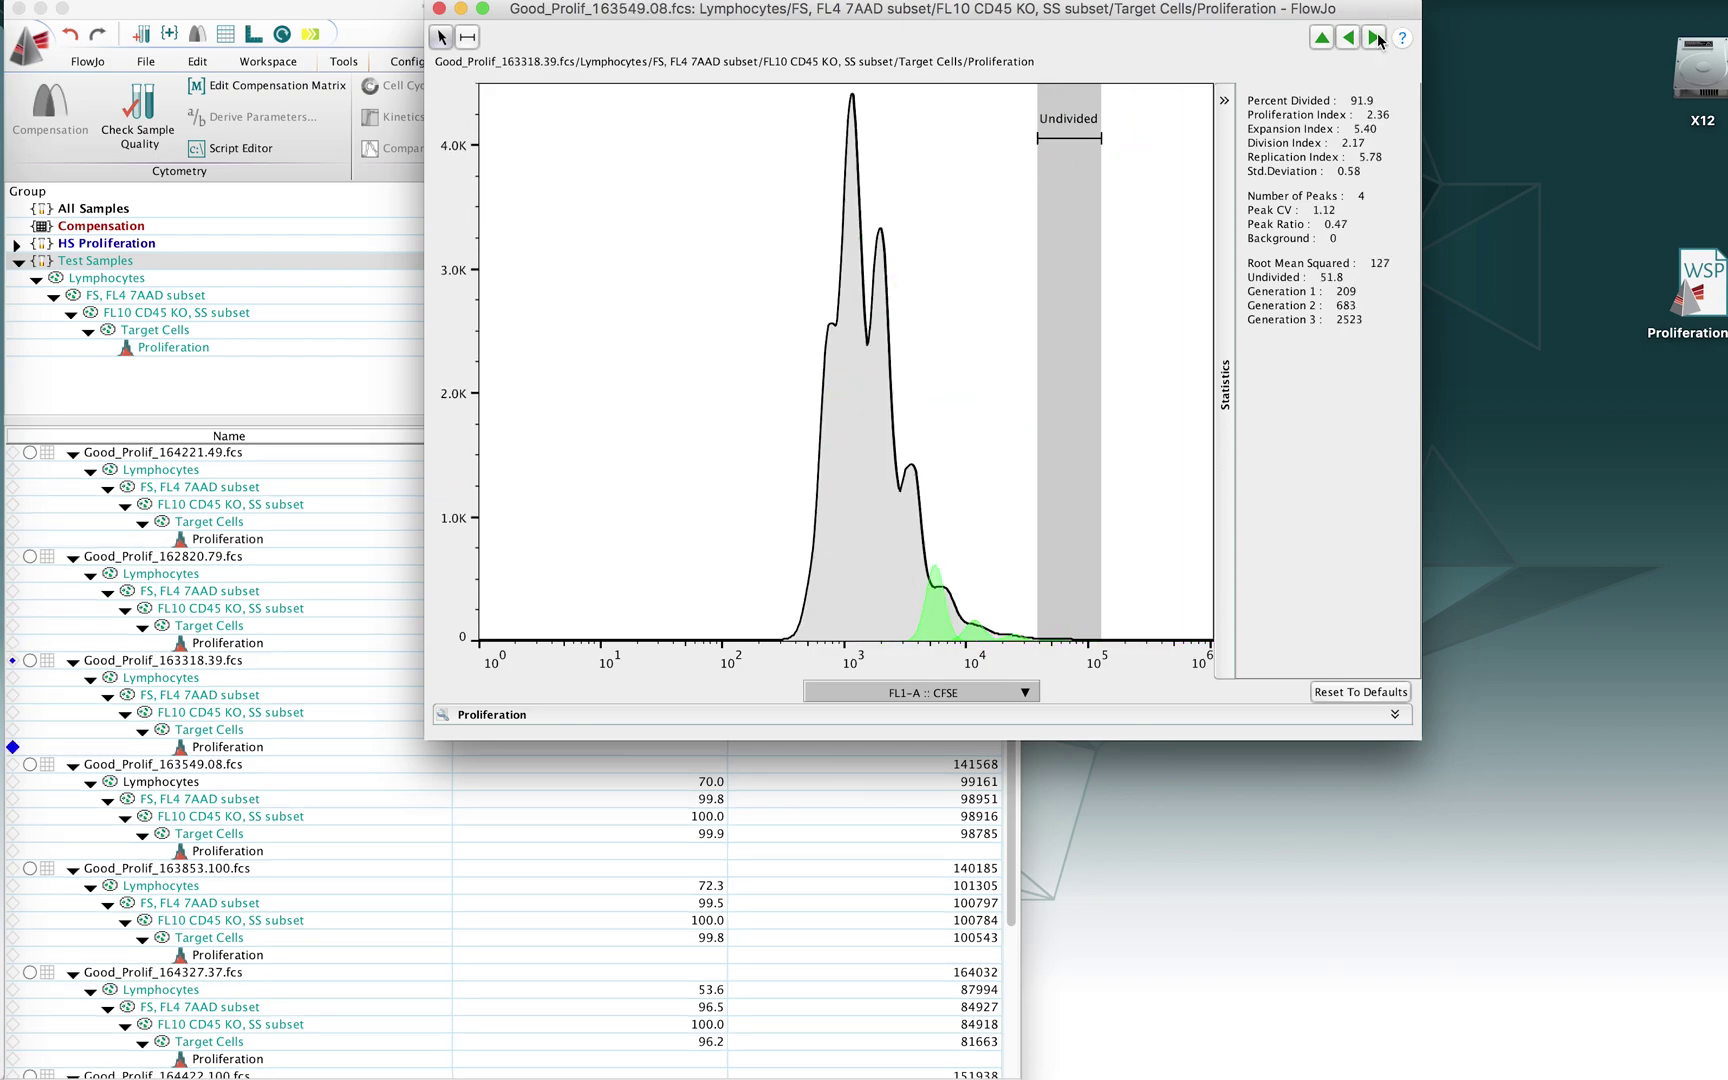
click(1377, 32)
click(1377, 32)
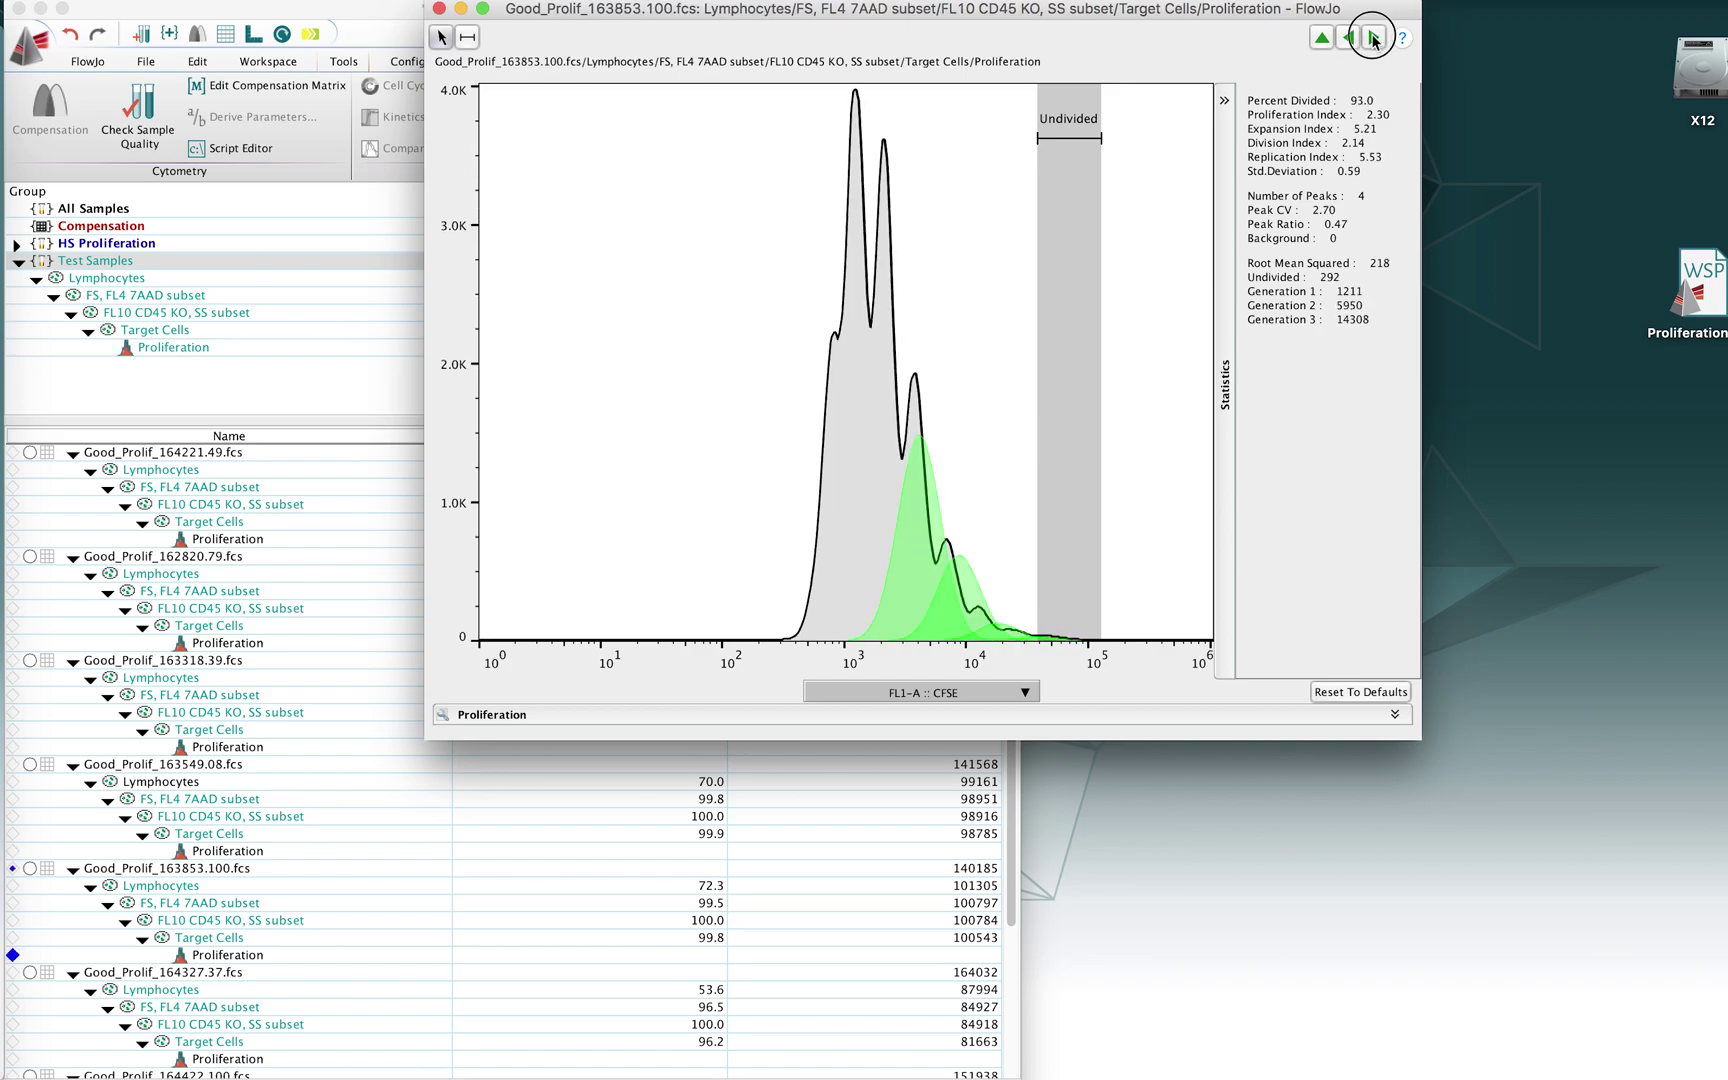
click(1375, 38)
click(1375, 38)
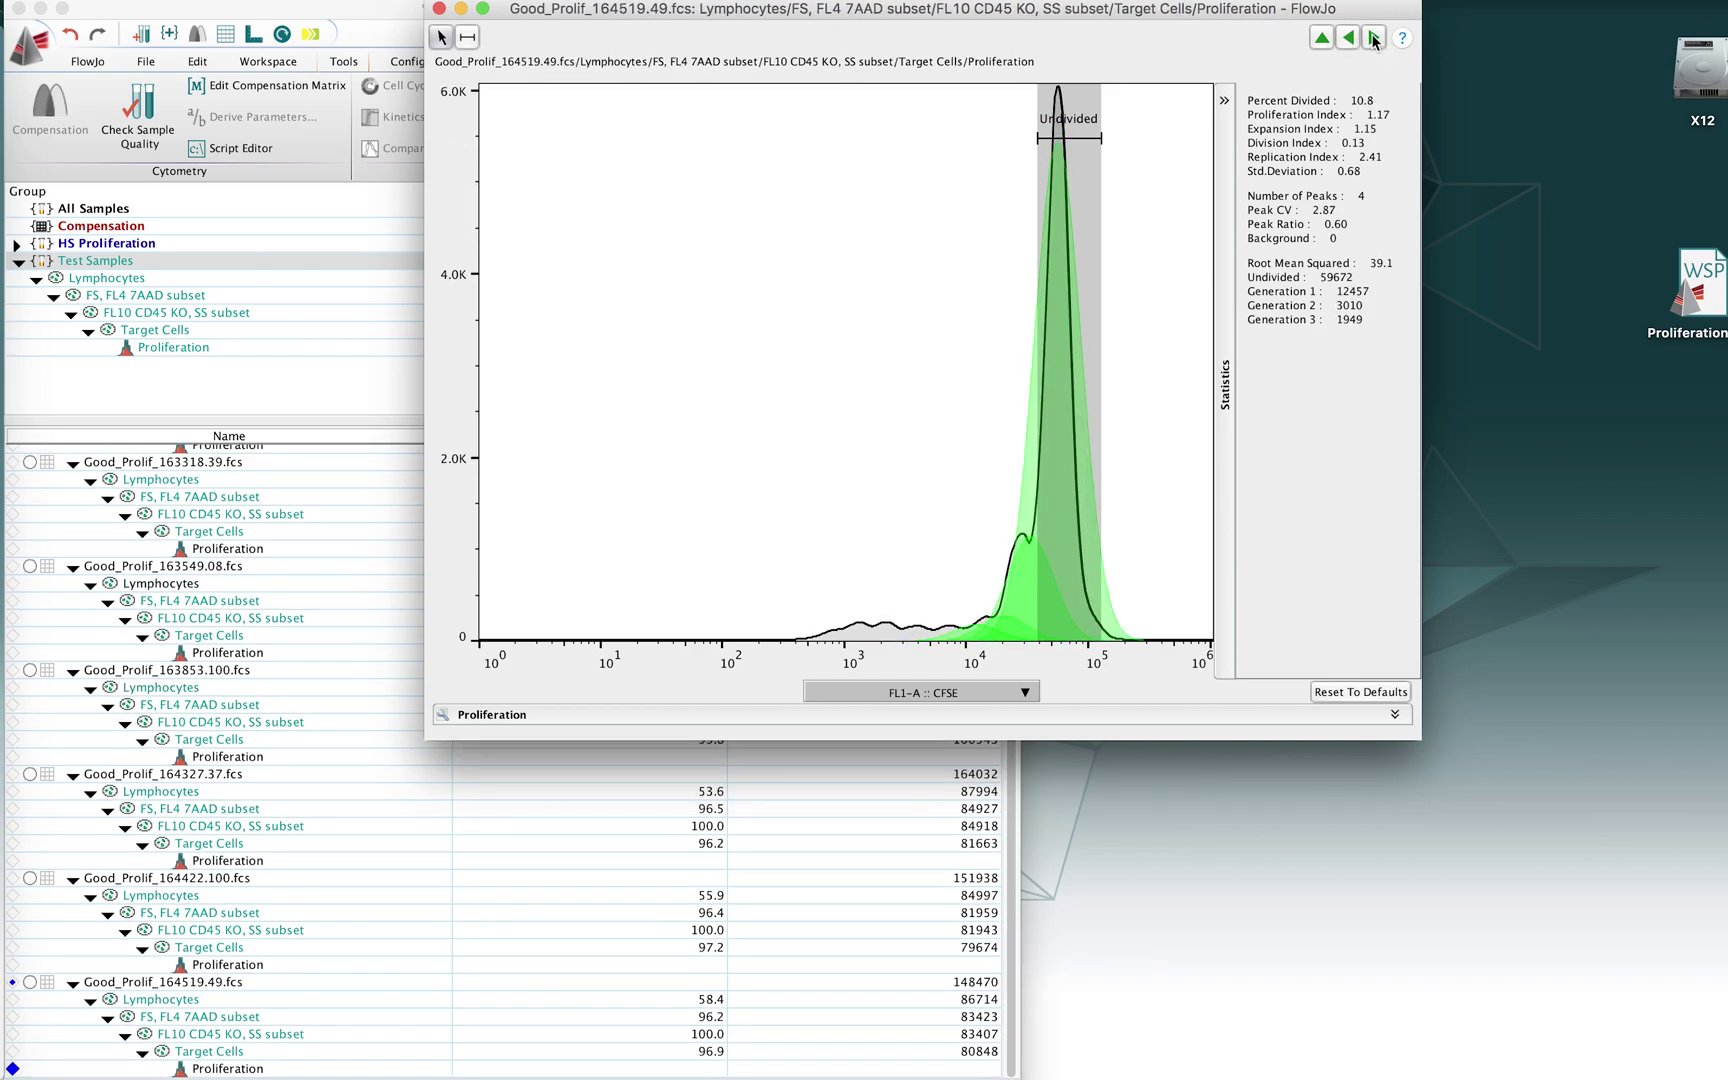
click(1375, 38)
click(1375, 38)
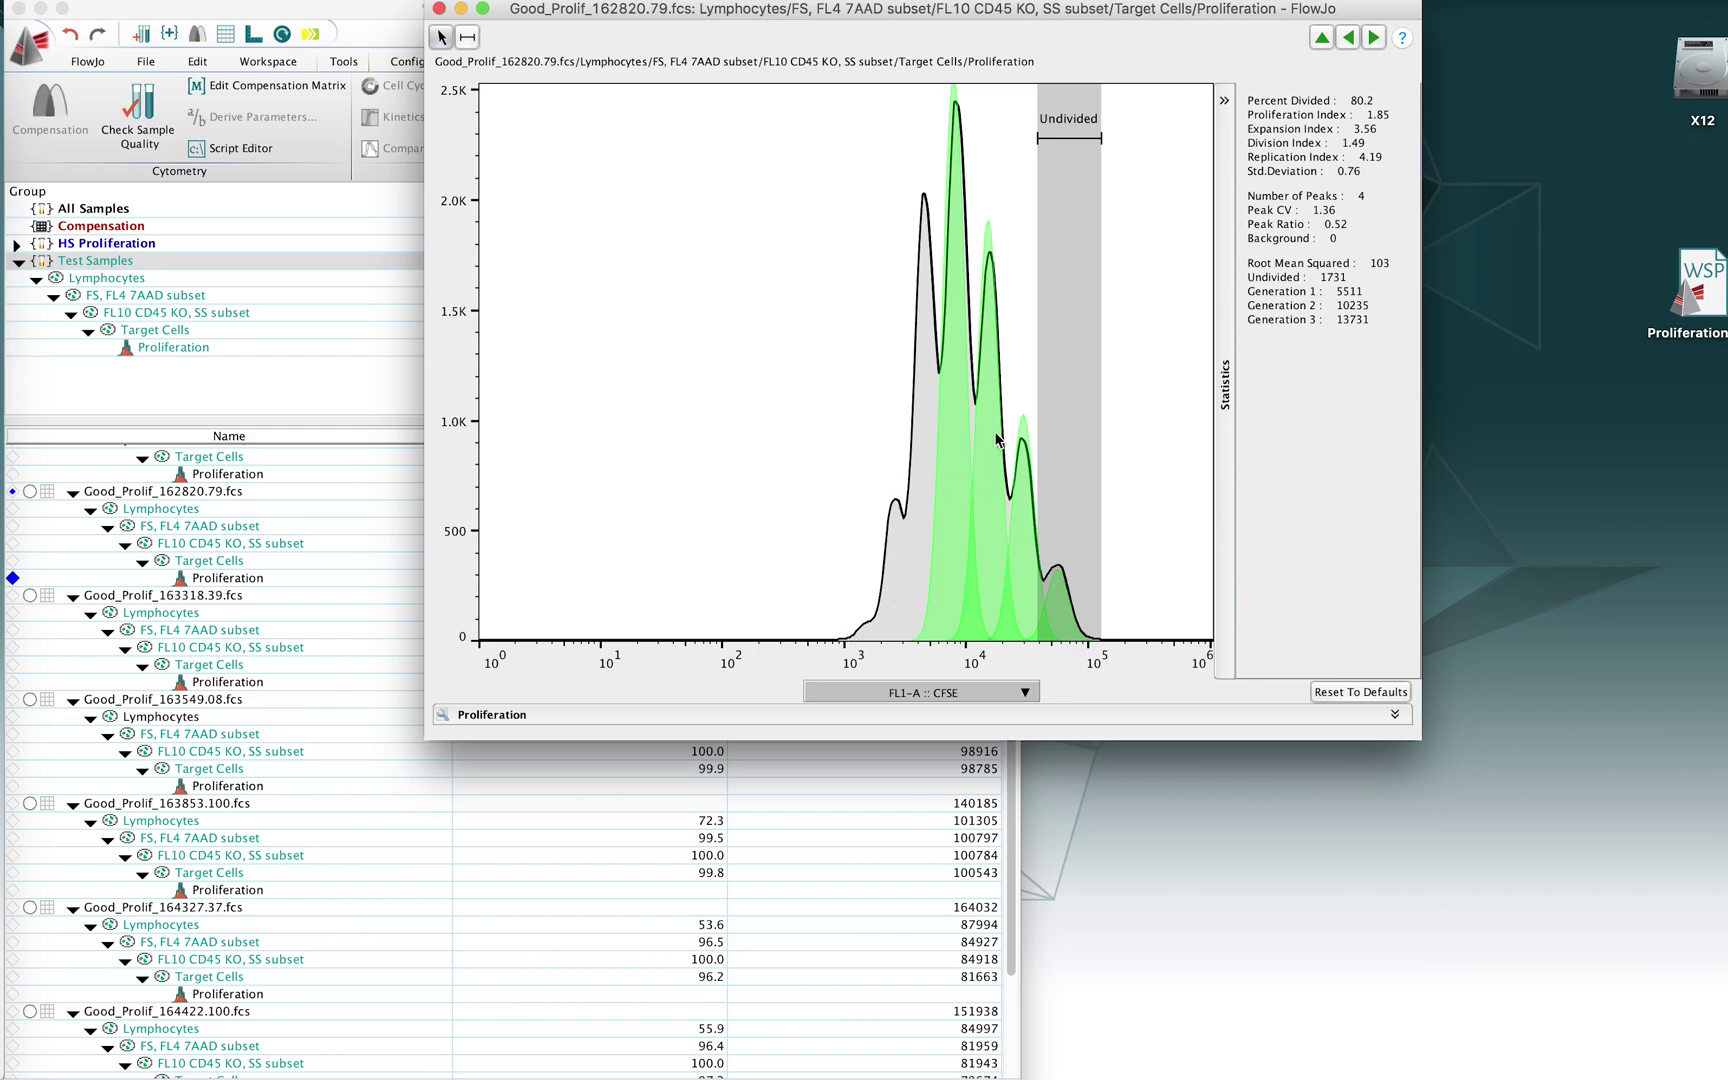
Refit sample 162820.79's proliferation model with 8 peaks and label peaks with generation numbers.
click(560, 715)
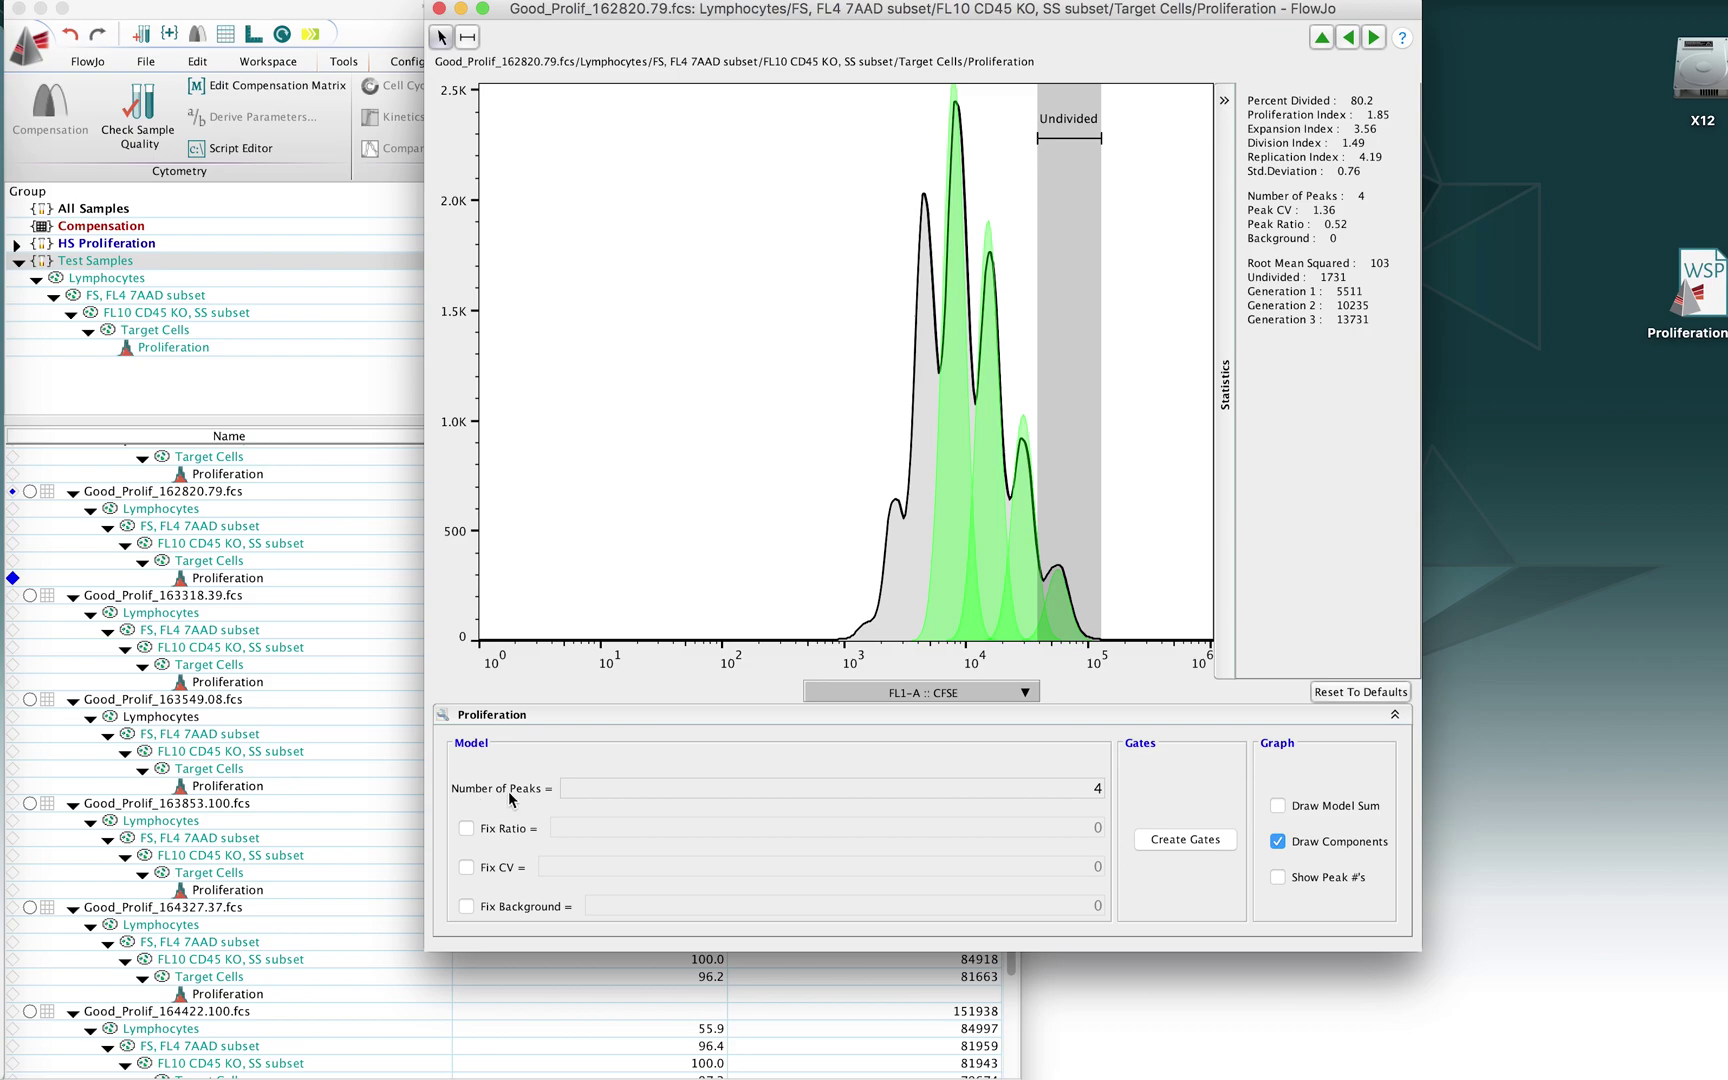
click(1092, 789)
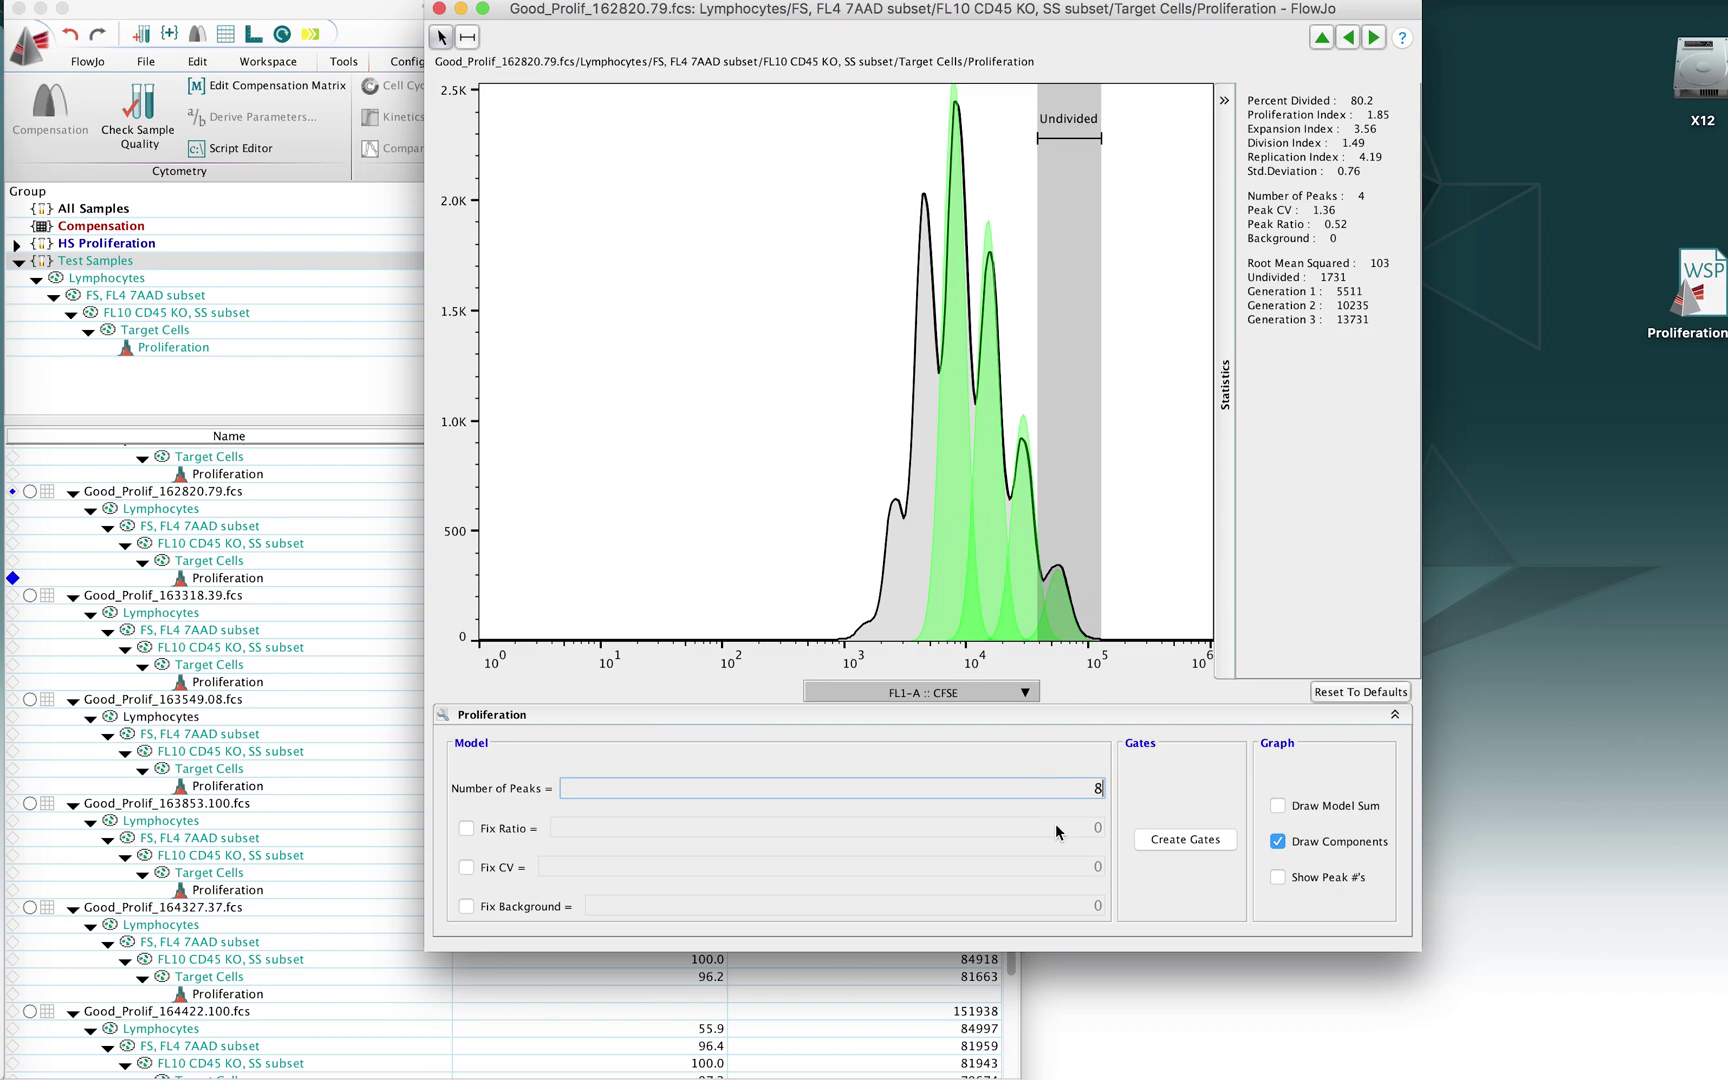
key(Return)
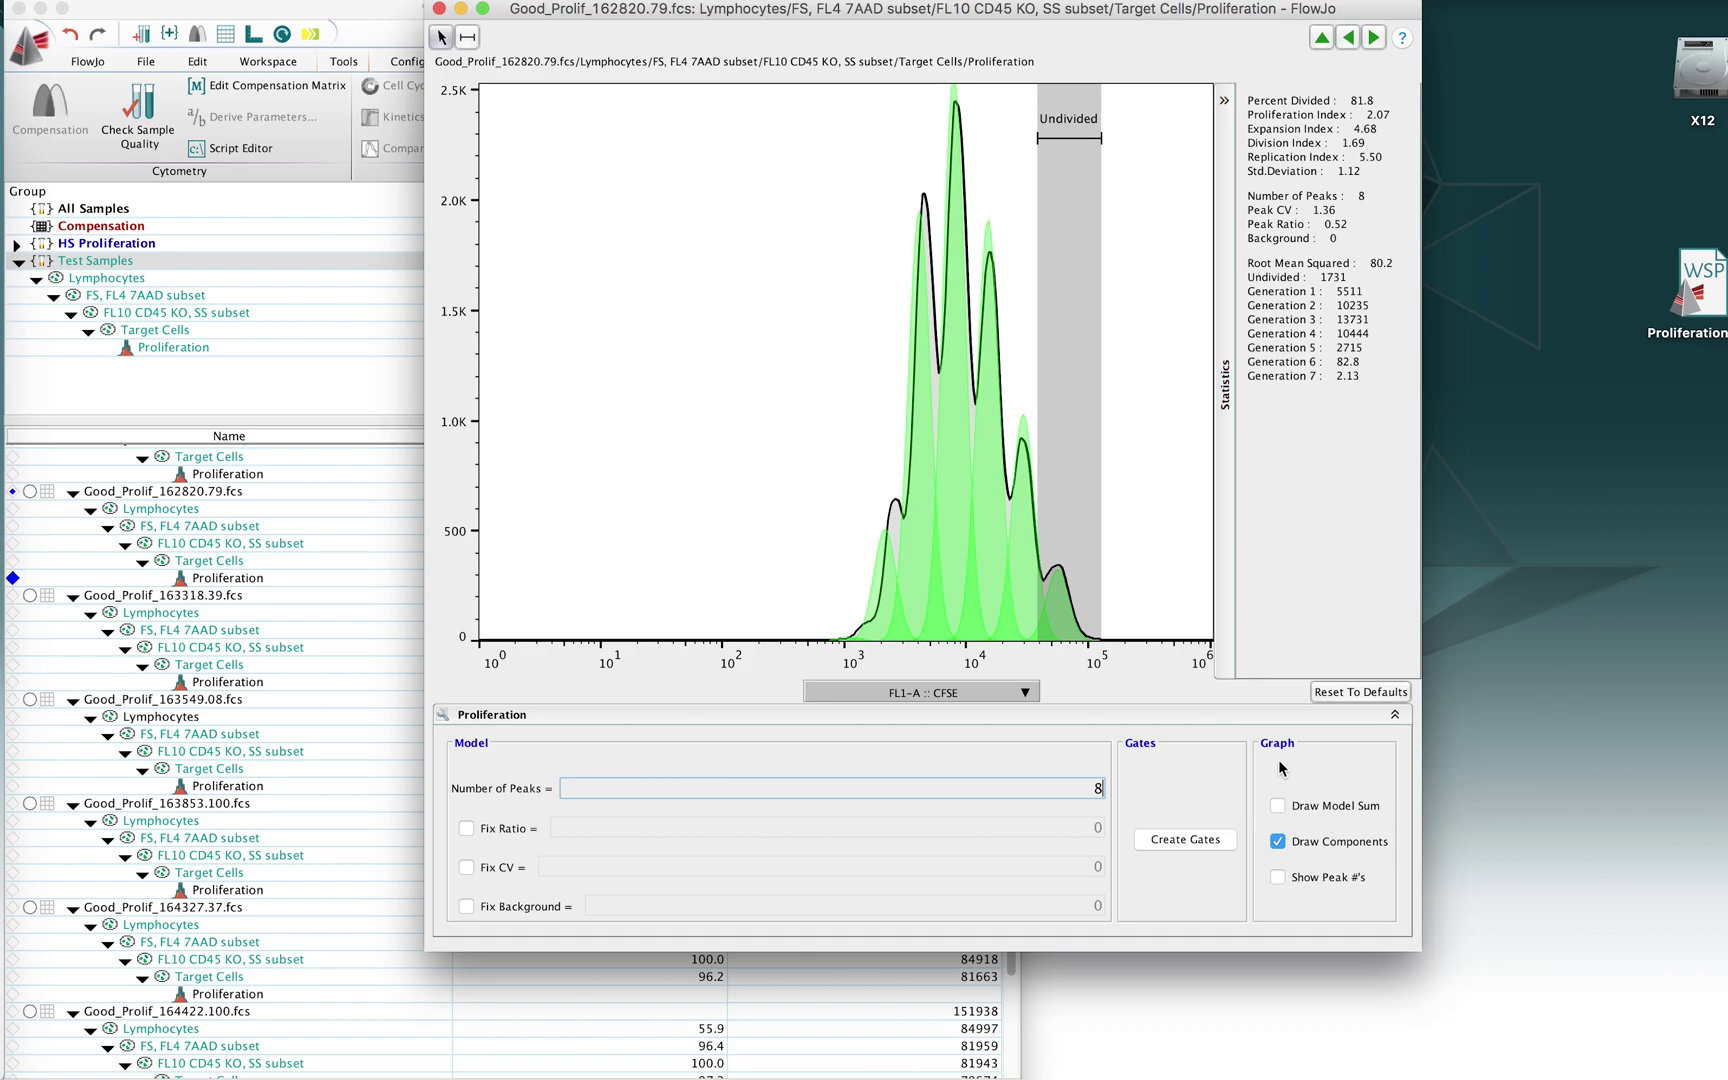
click(1279, 877)
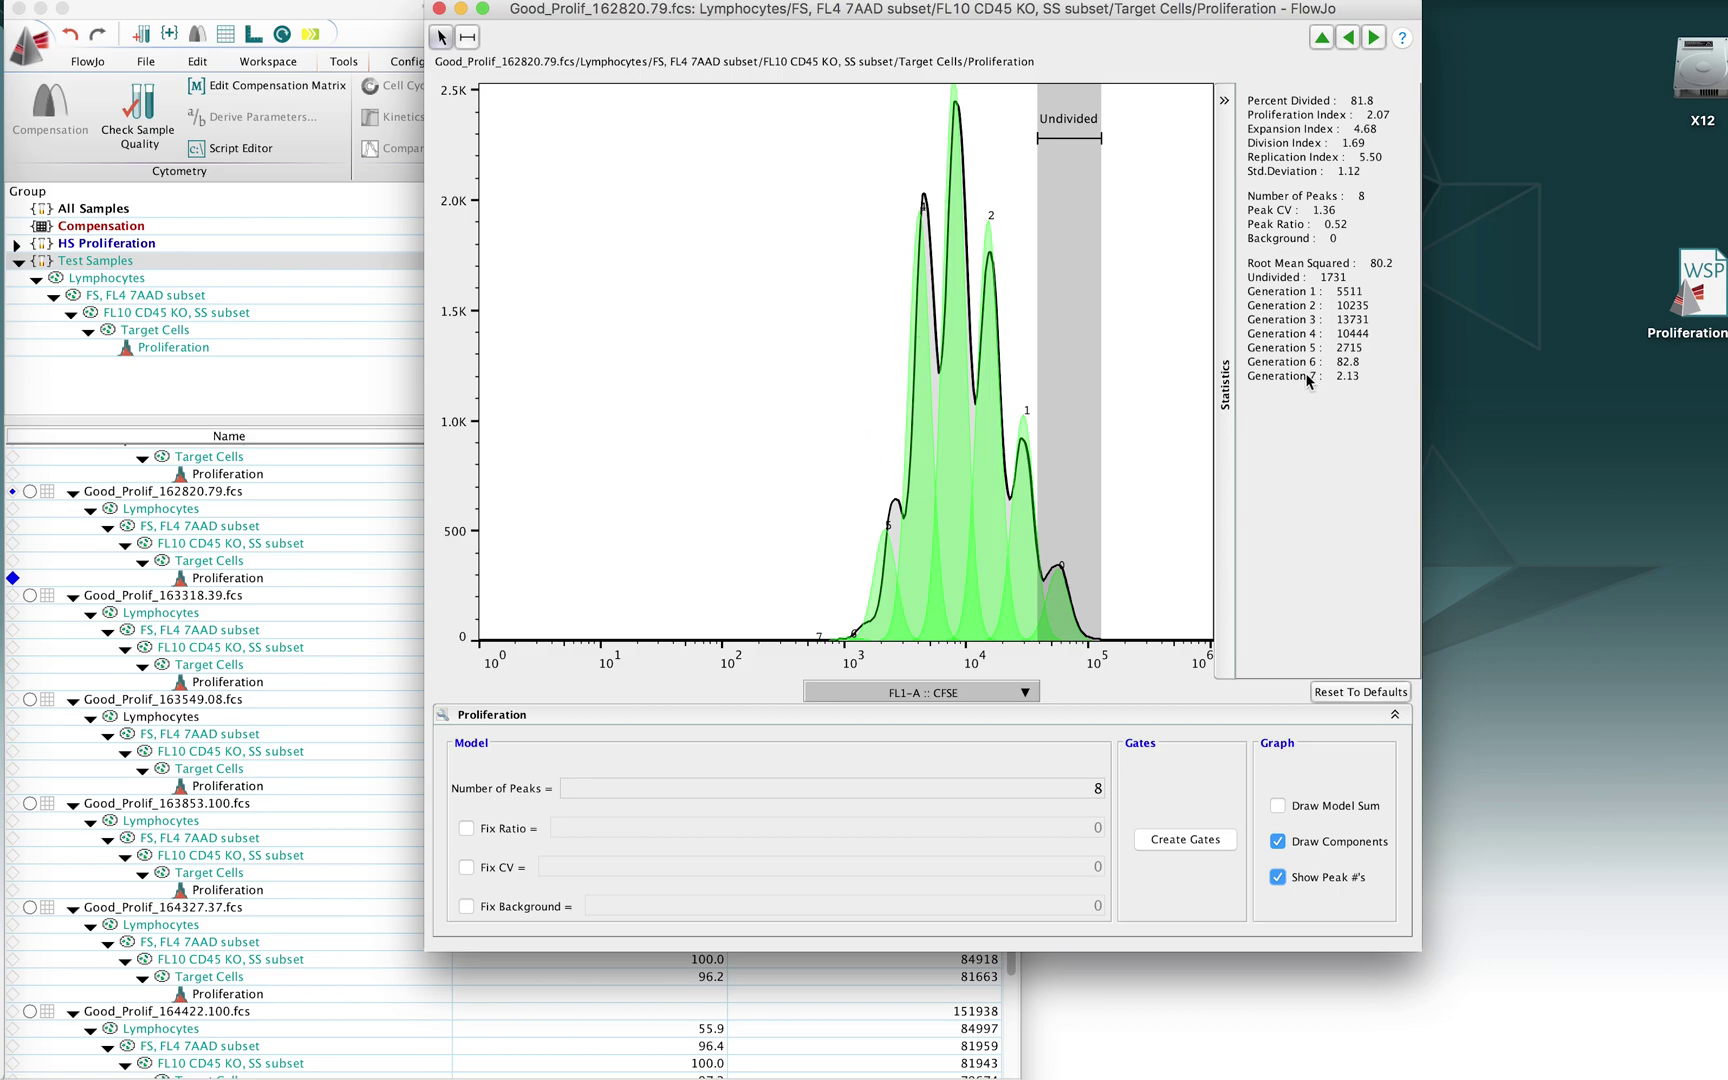
Enable Draw Model Sum to overlay the summed model curve on the 8-peak histogram.
click(1278, 805)
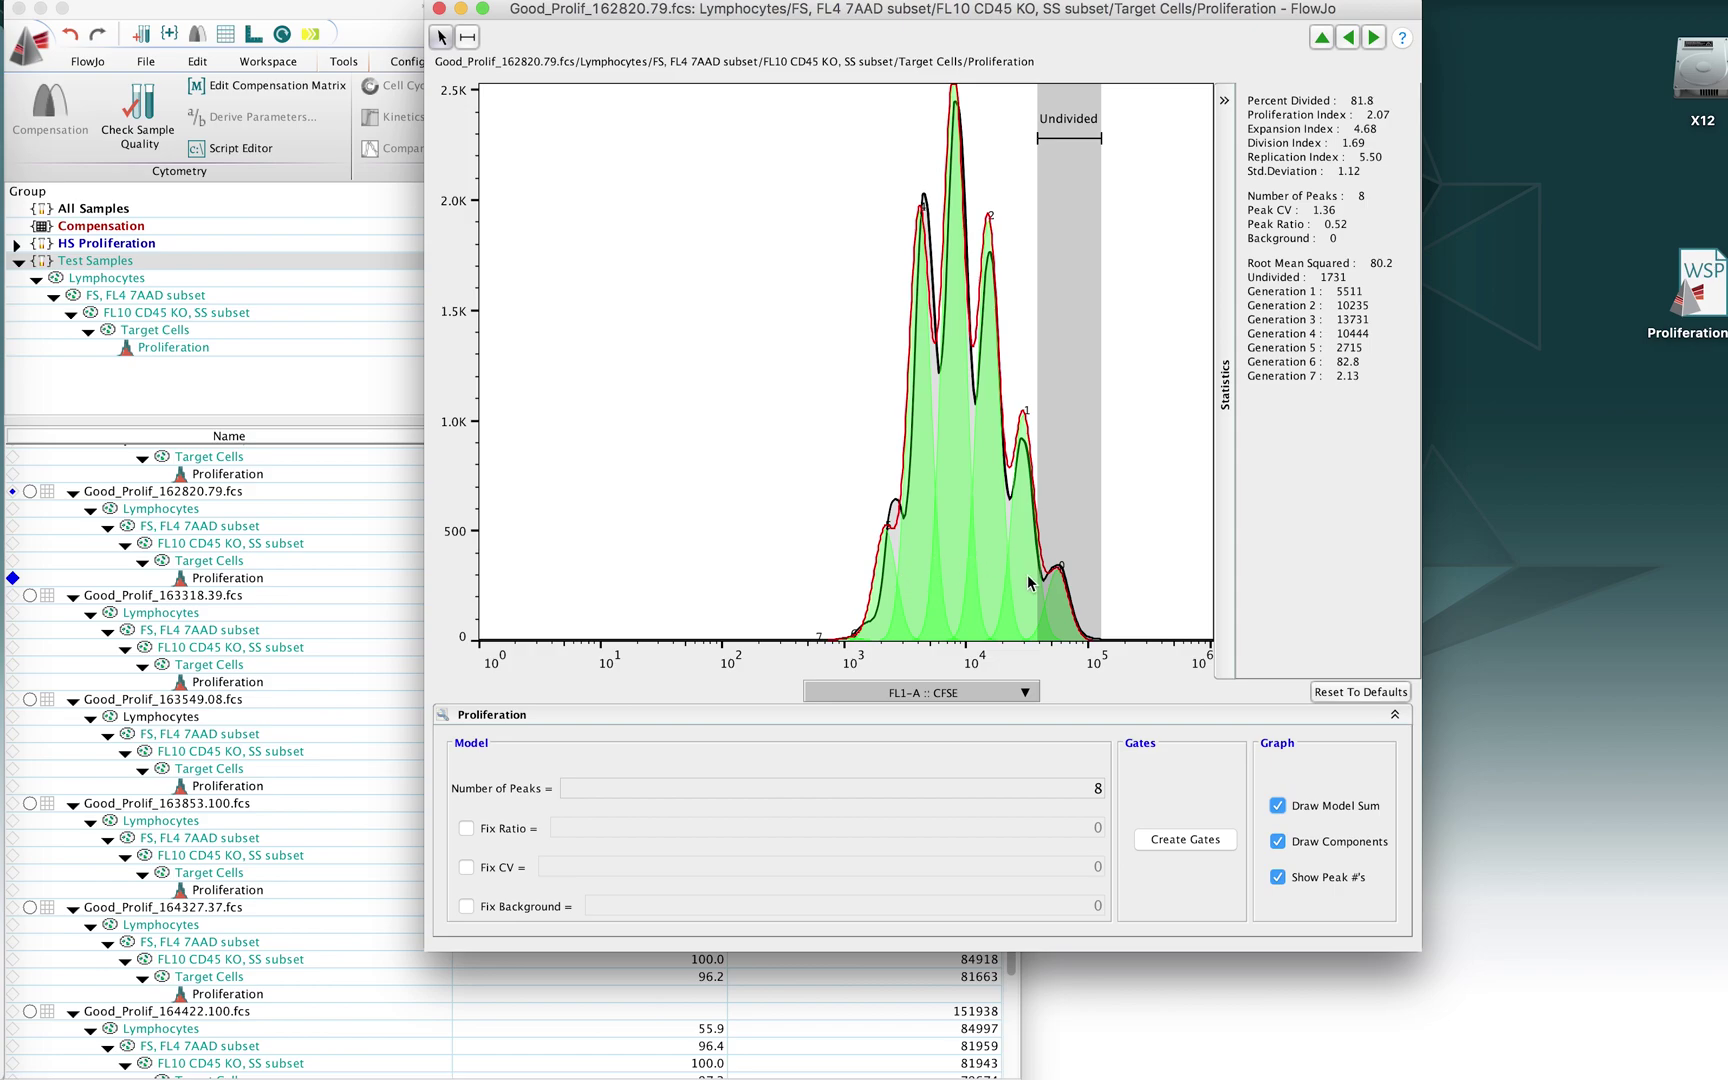
Turn on Fix CV, refitting at 3.00 and 2.00 before settling on a CV of 1.5.
click(466, 867)
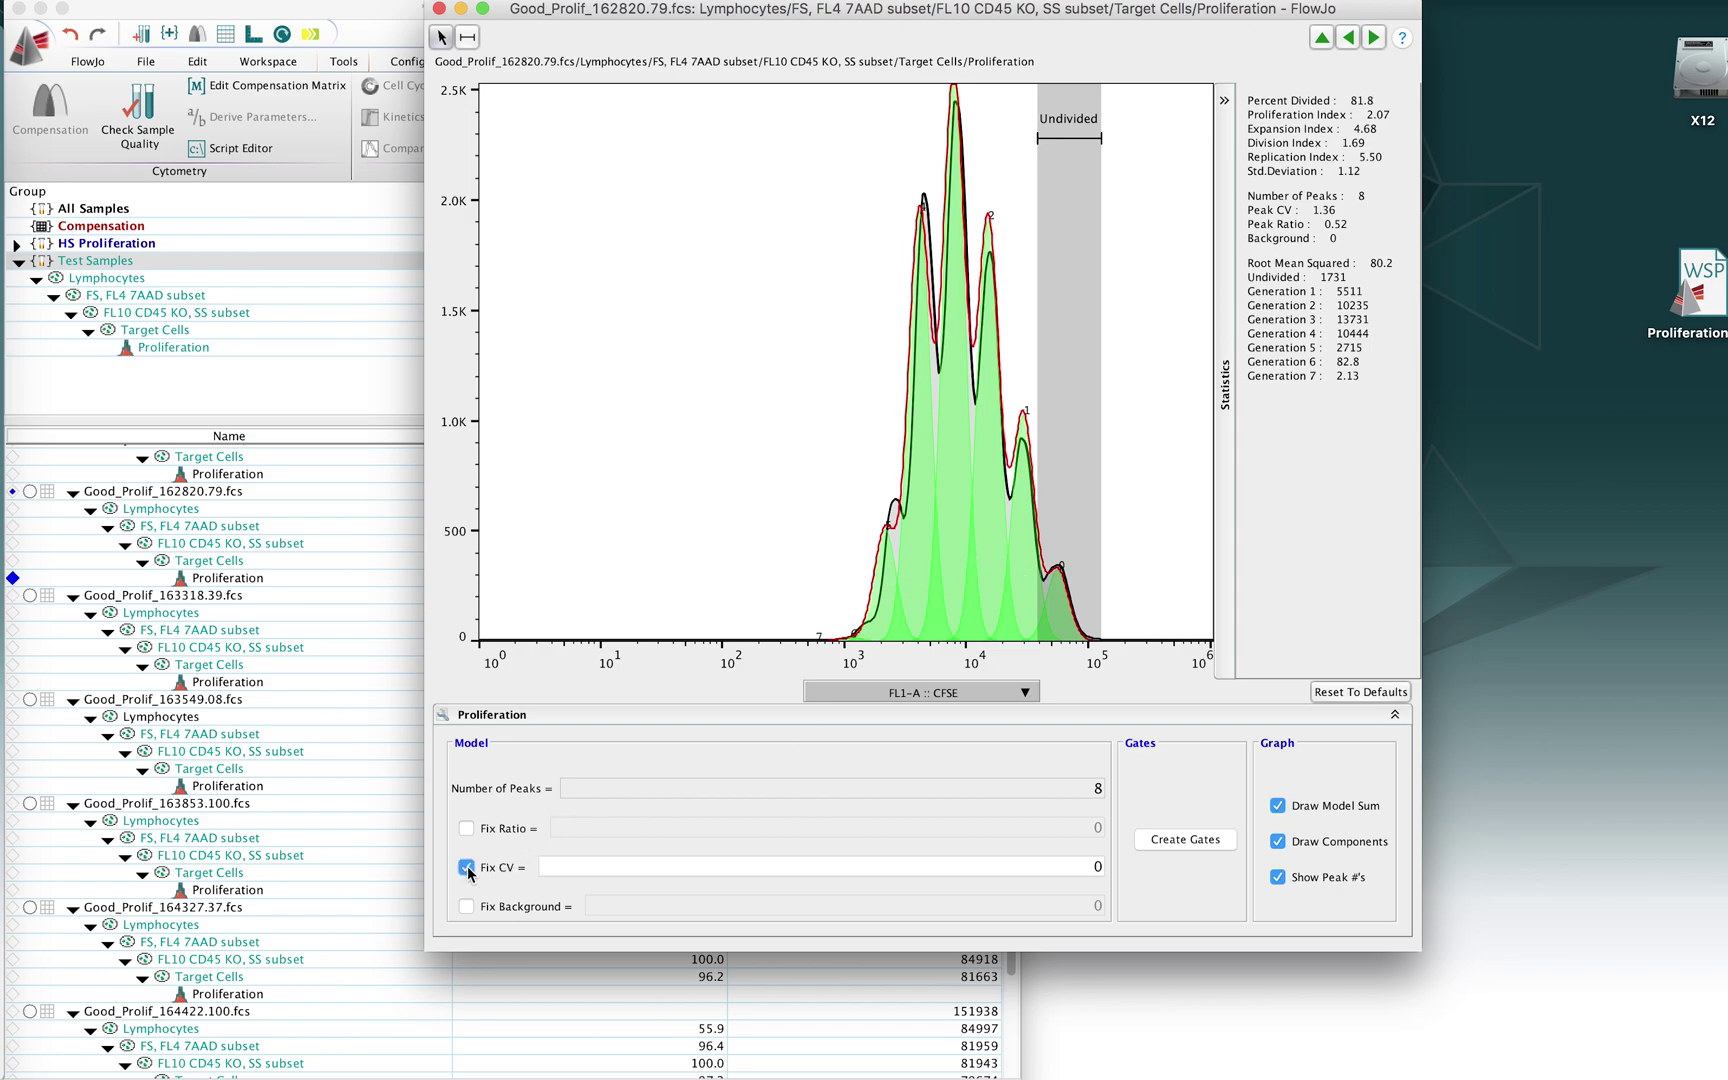
click(1104, 866)
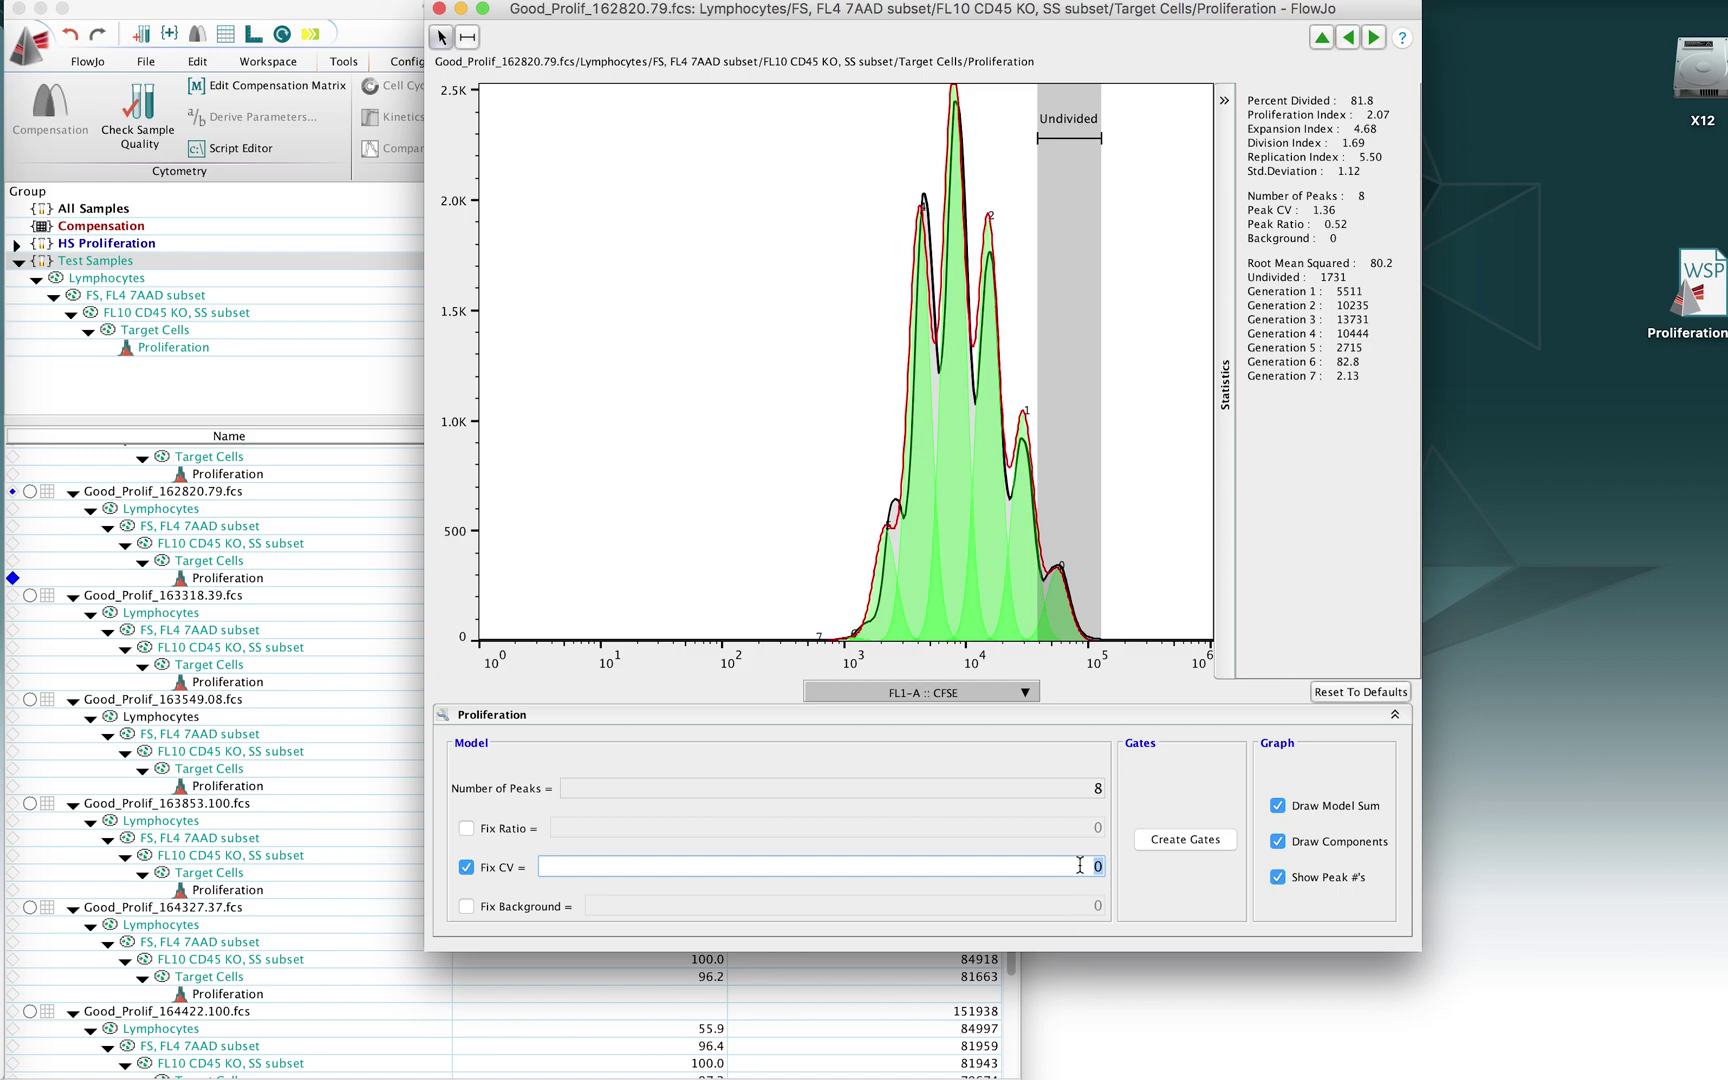
text(3)
key(Return)
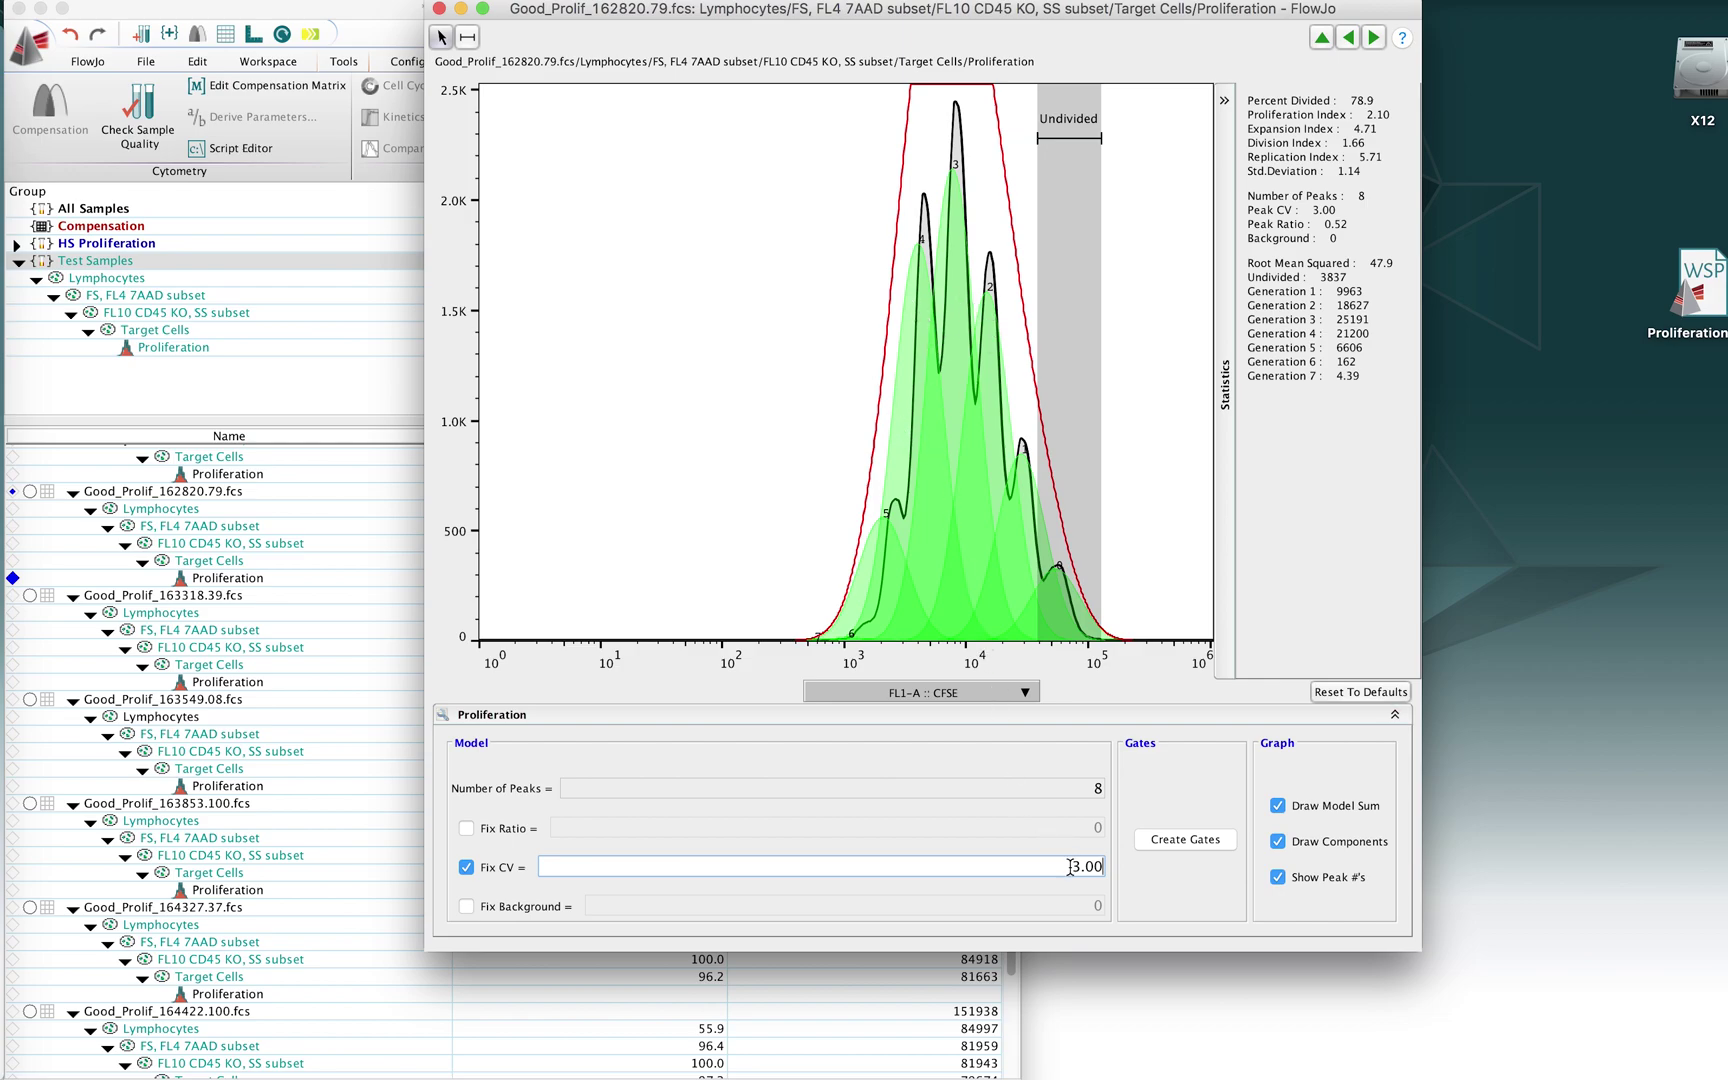
drag(1071, 866, 1106, 862)
text(2)
key(Return)
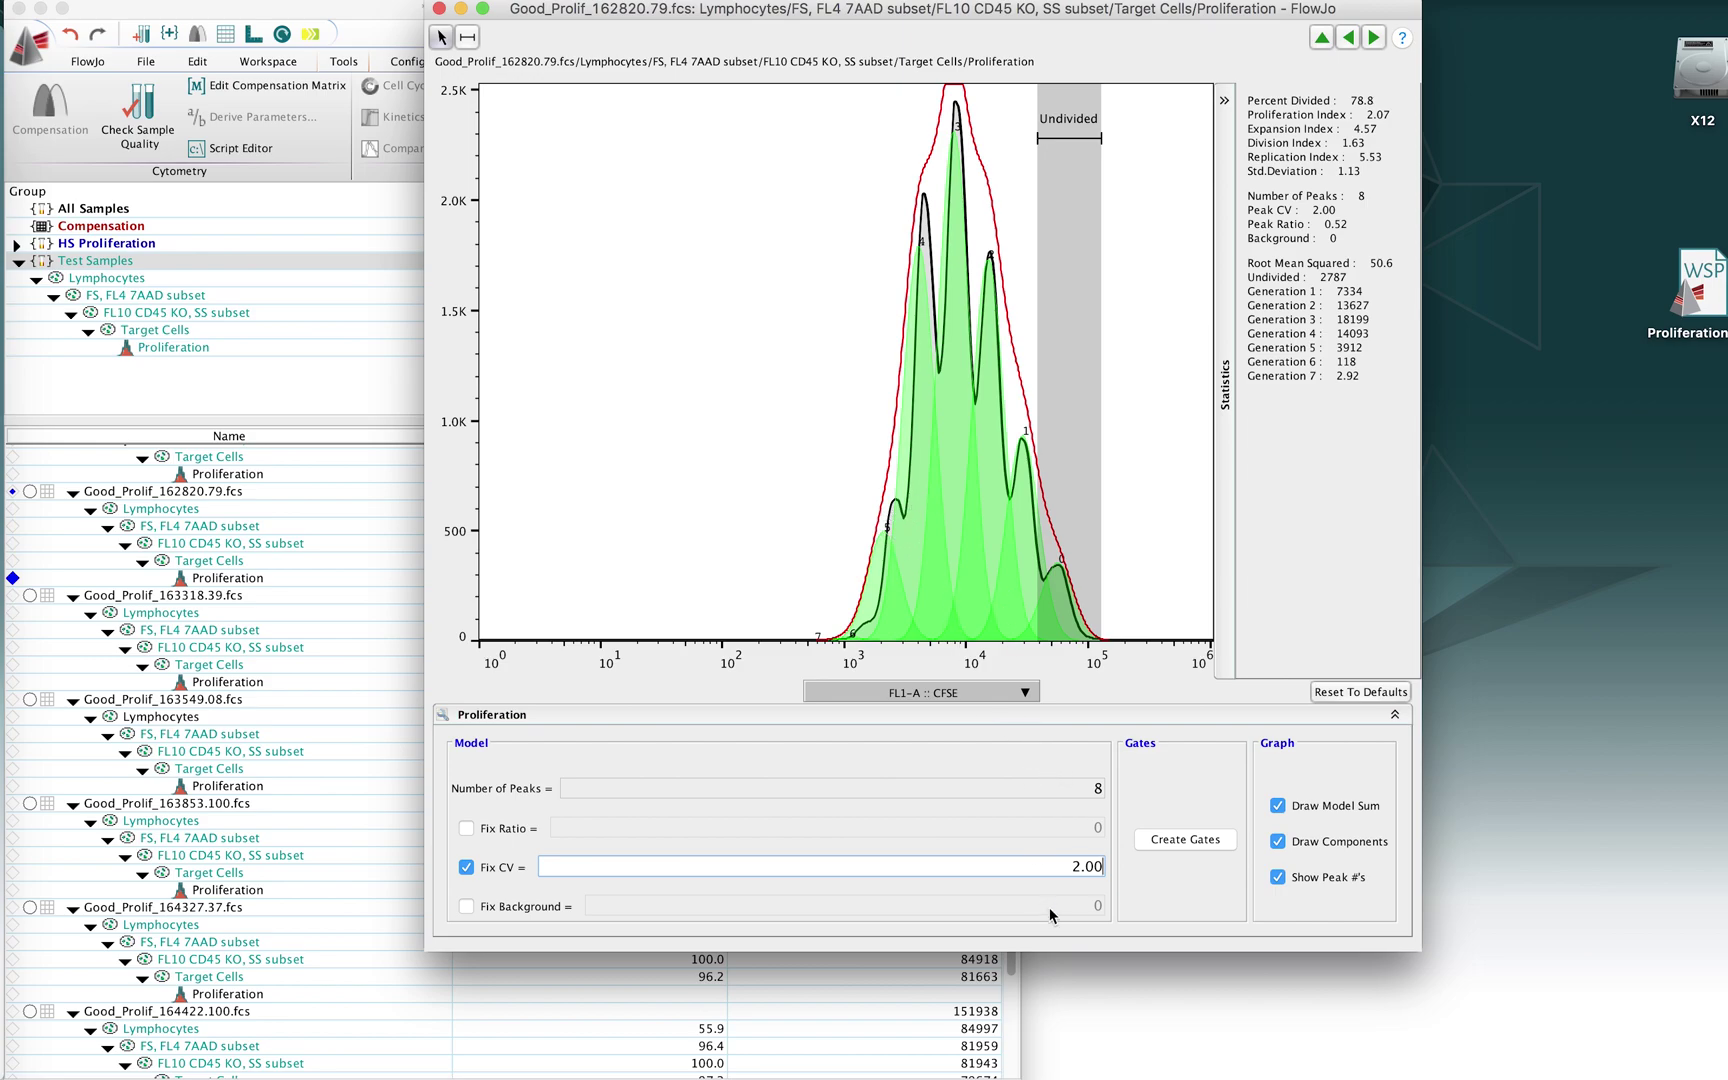
double_click(1085, 866)
text(1.5)
key(Return)
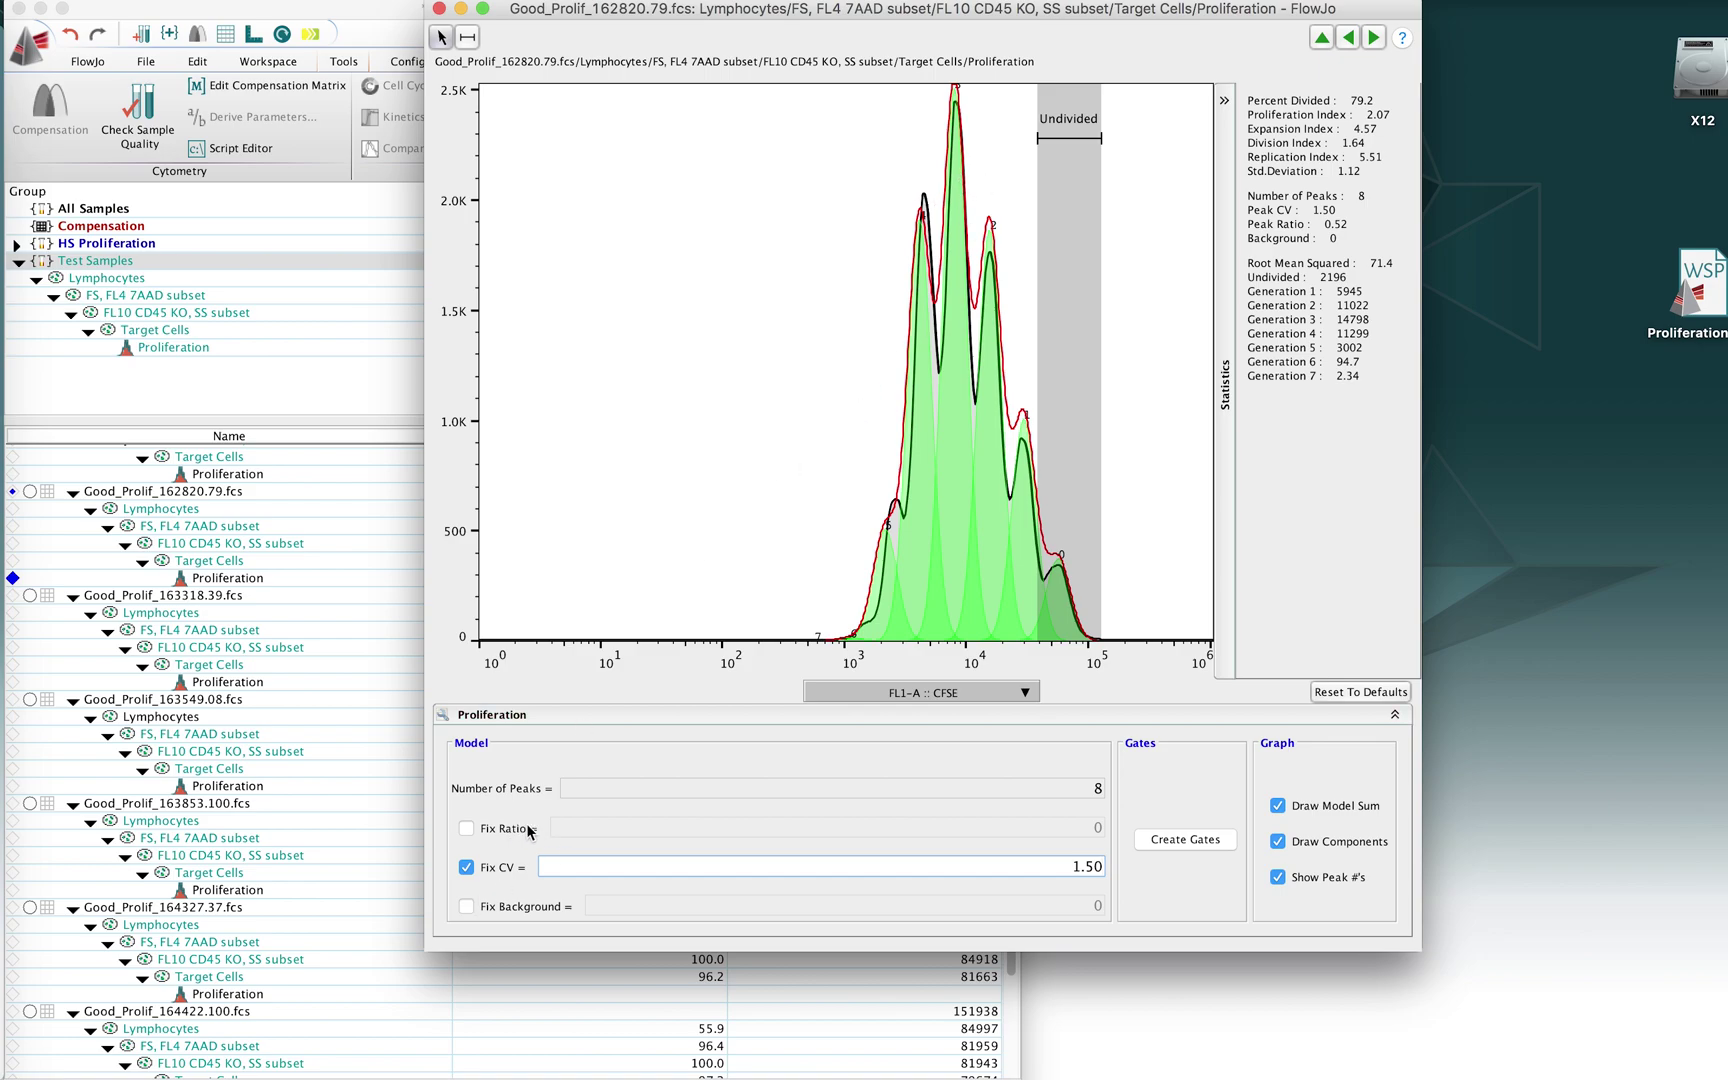
Fix the peak ratio, refitting at 0.45 and 0.47 before settling on 0.50.
click(466, 828)
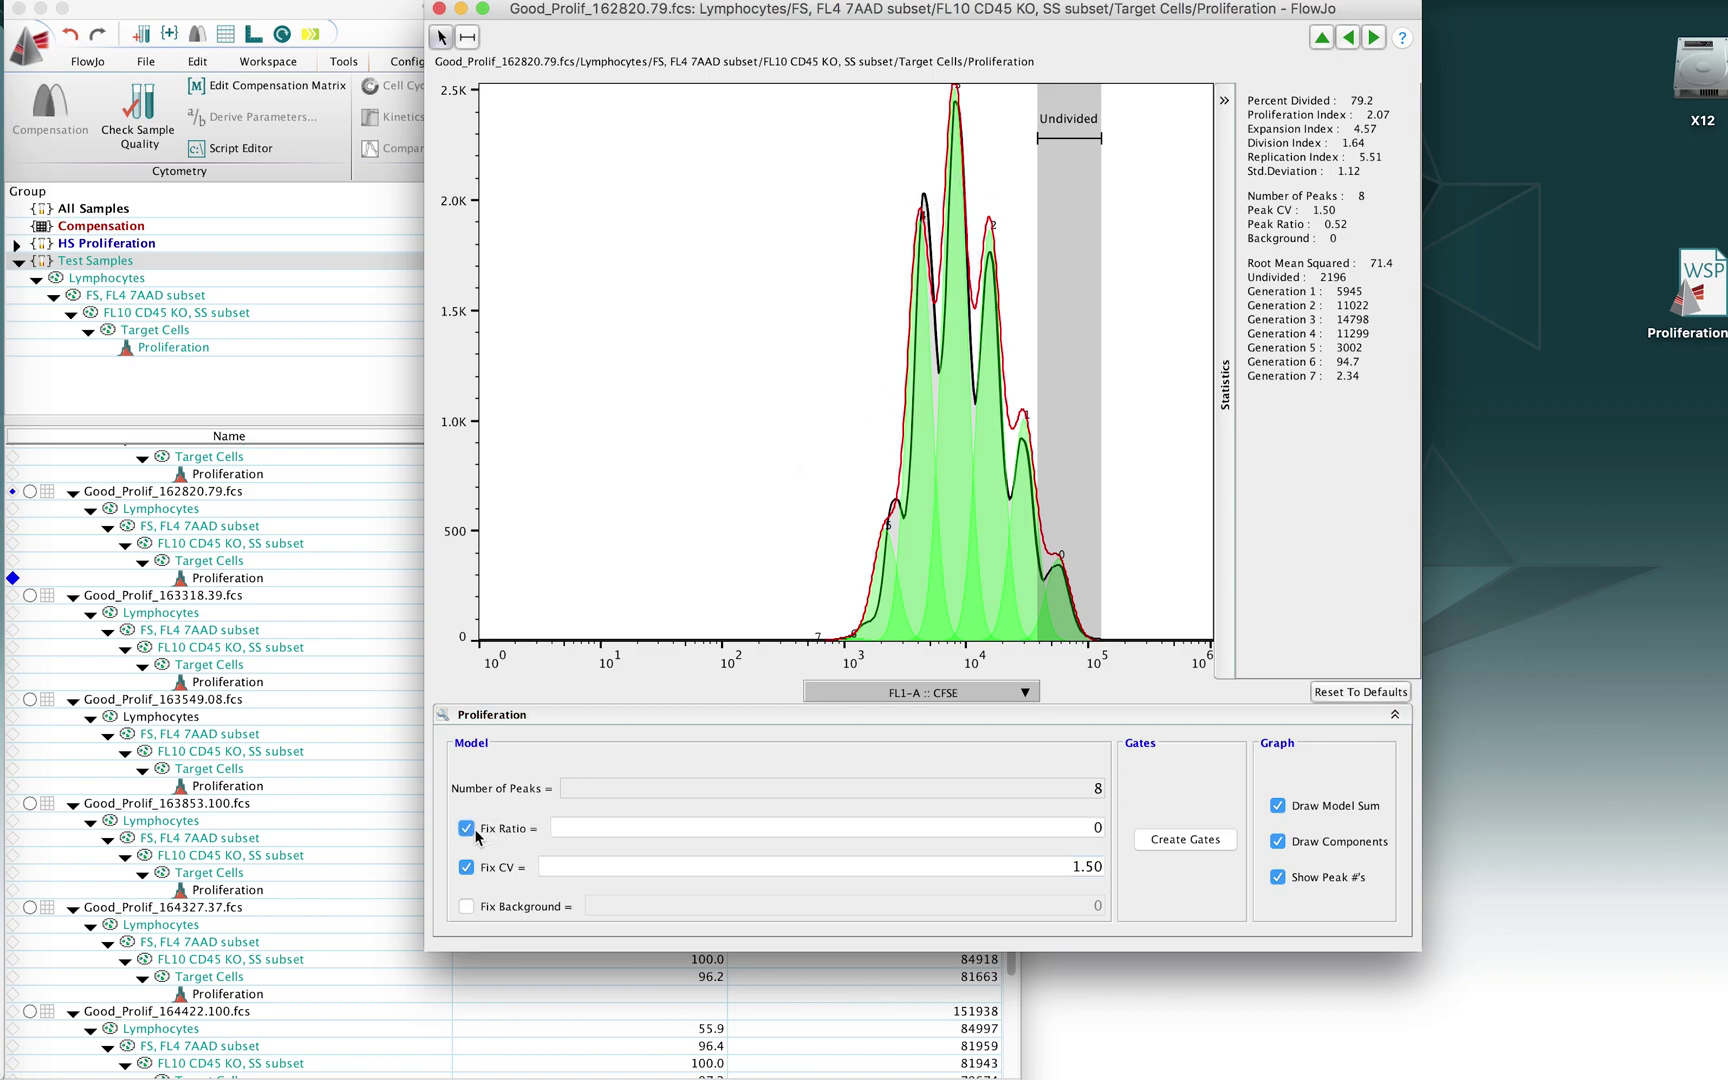
double_click(1093, 826)
text(0)
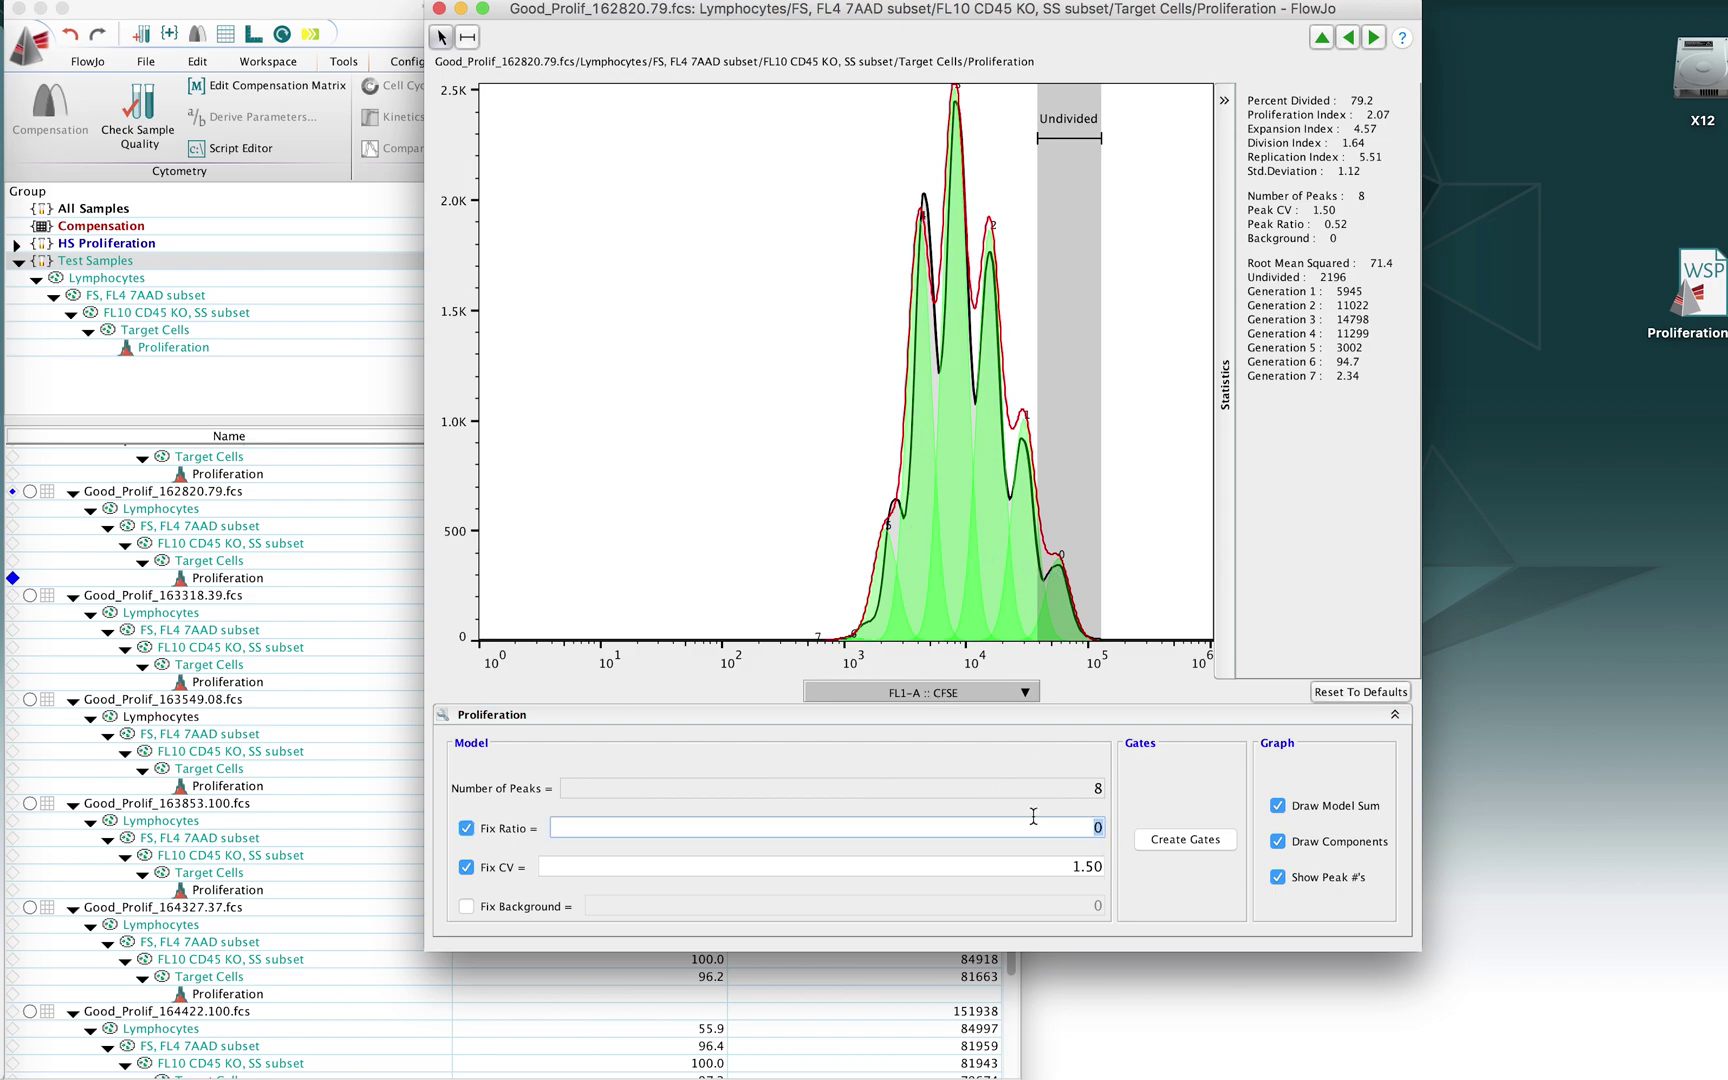
text(.45)
key(Return)
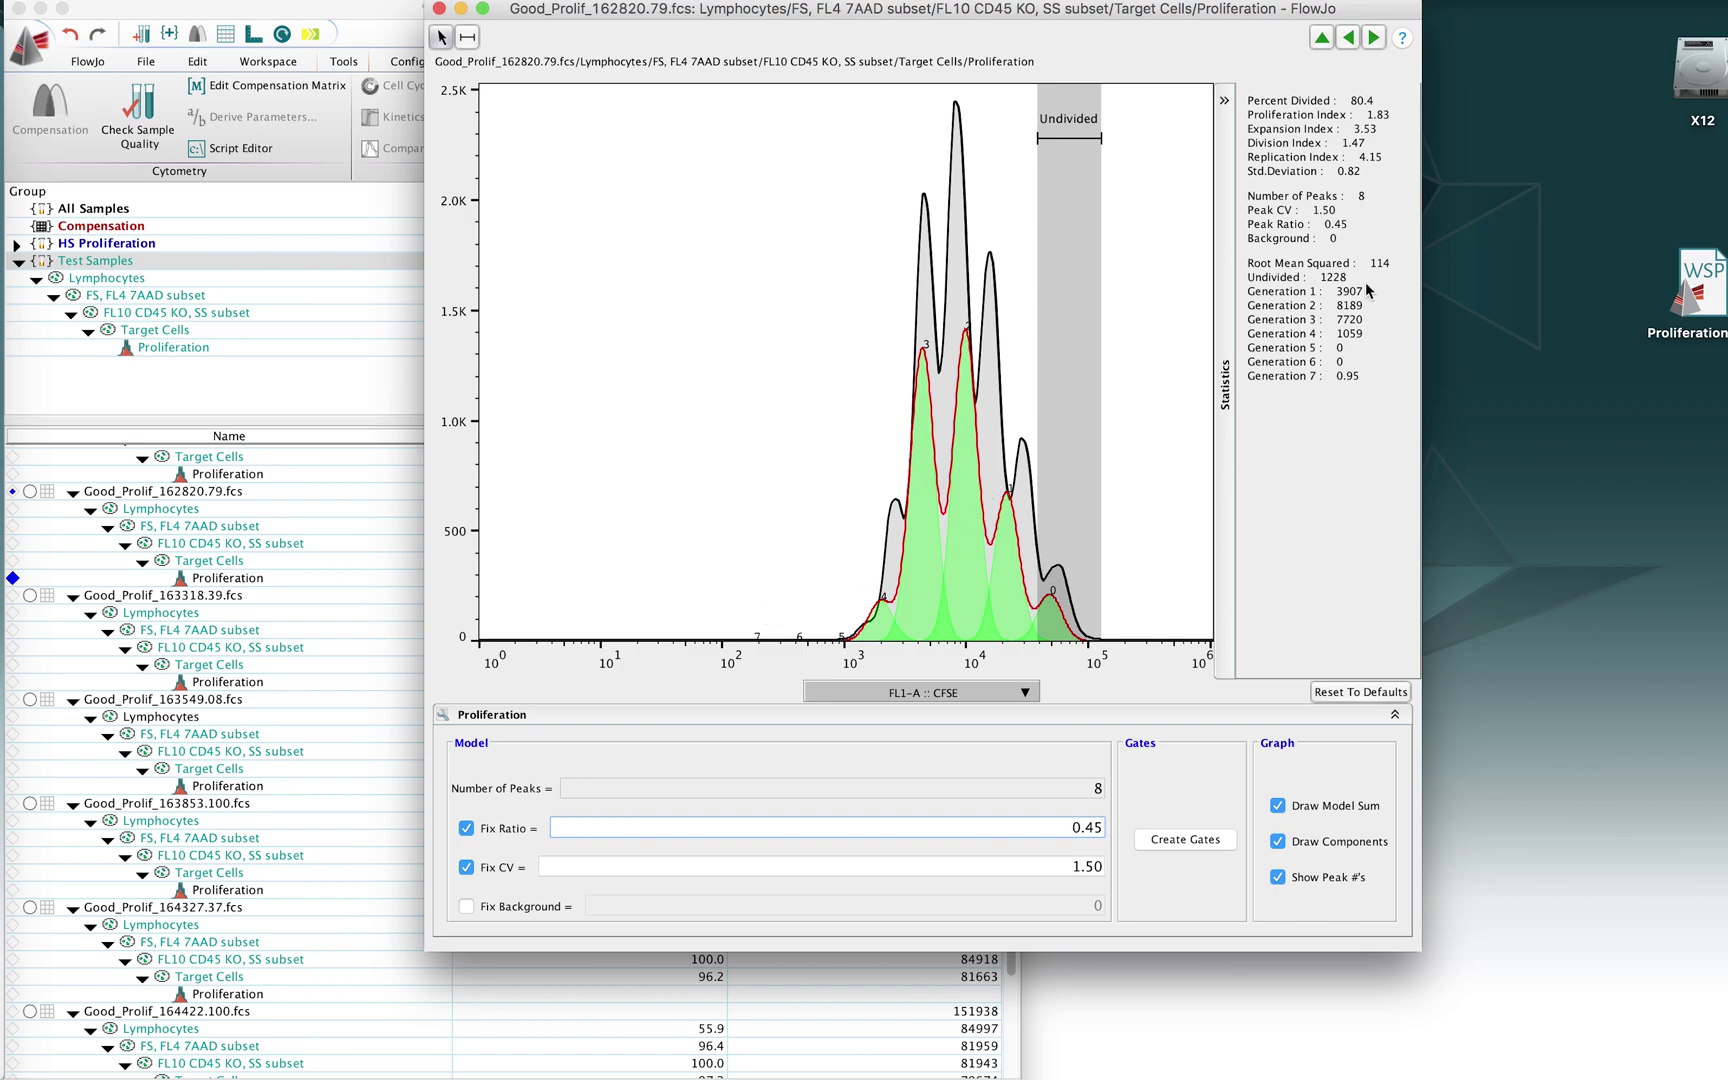
double_click(1094, 826)
text(47)
key(Return)
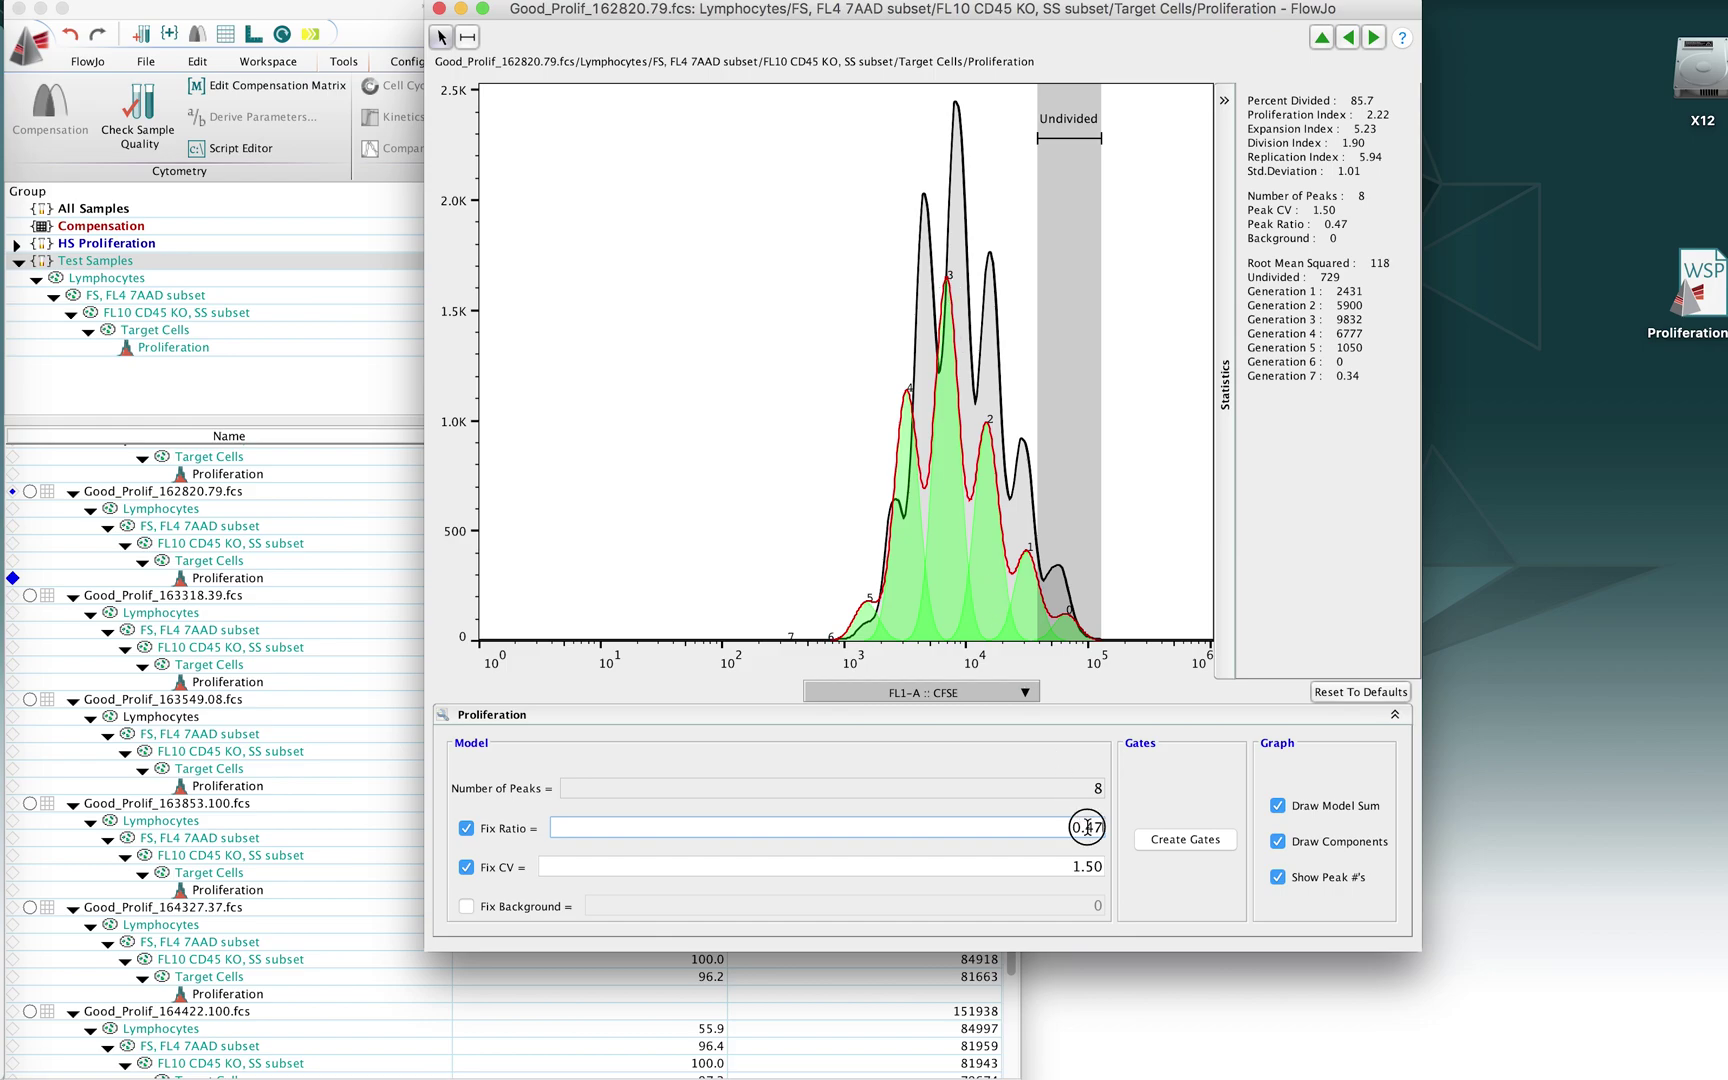
drag(1084, 827, 1113, 833)
text(50)
key(Return)
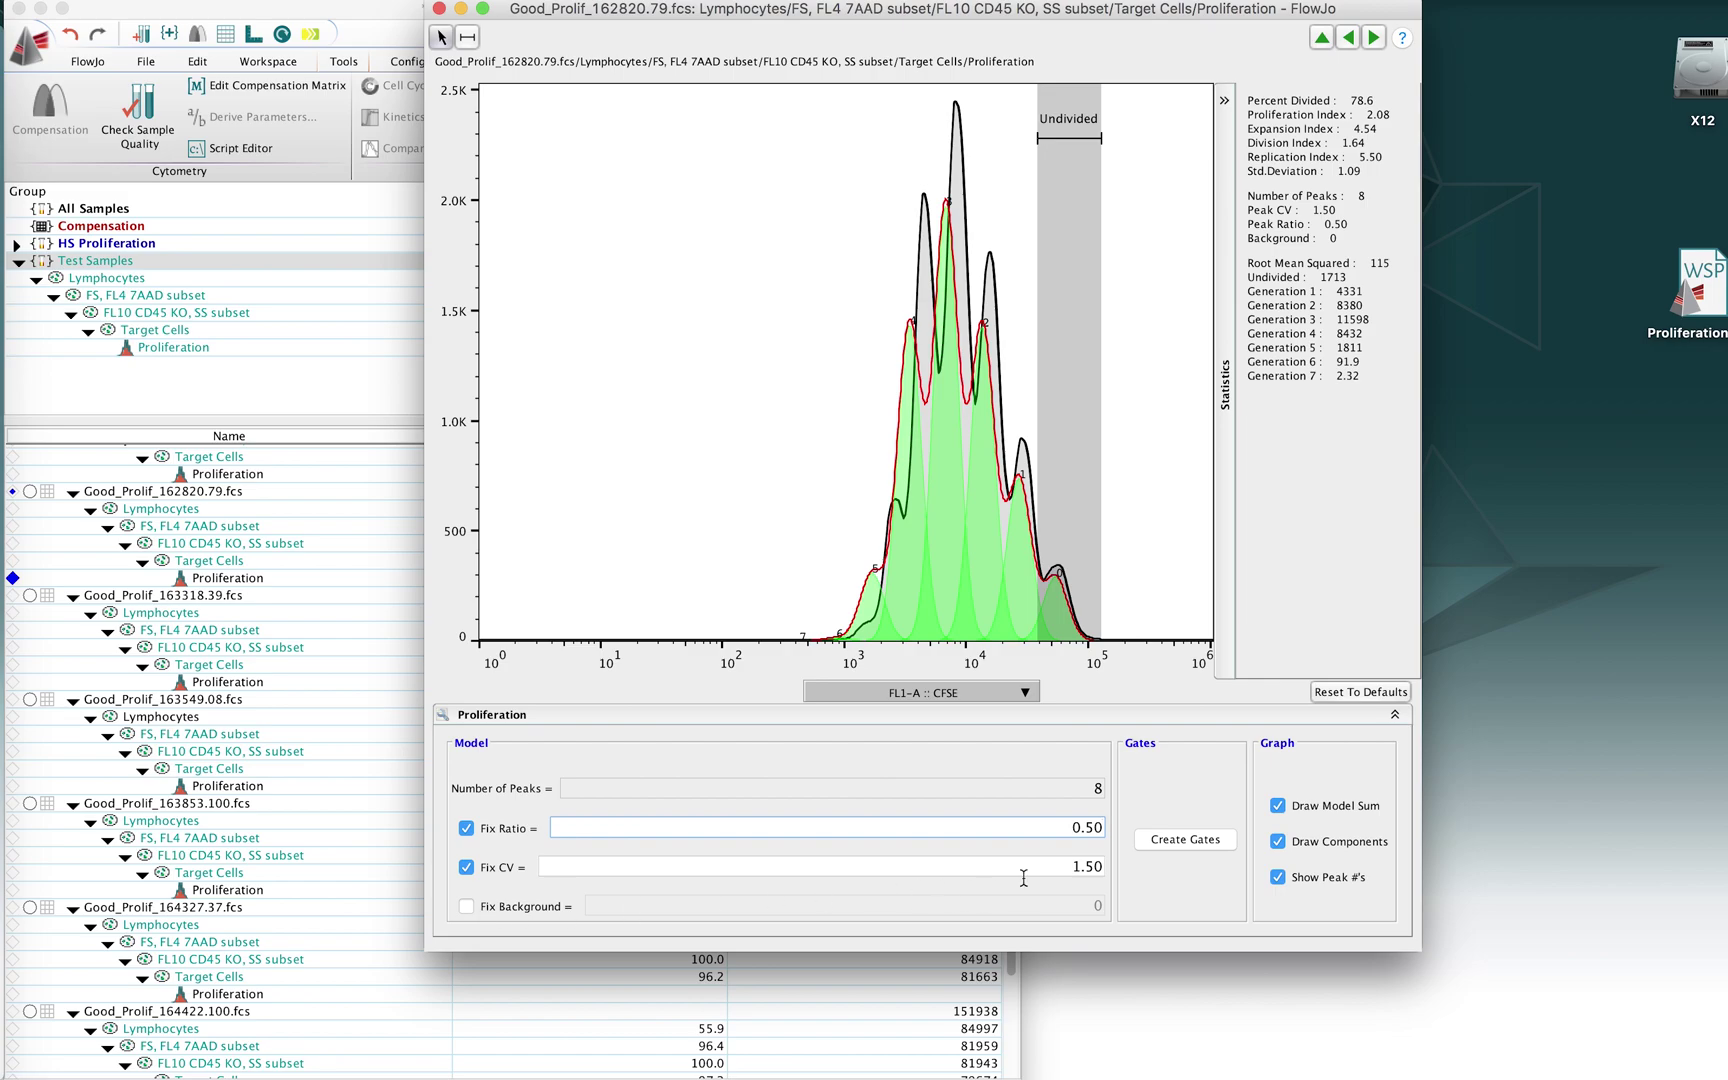
Fix the model background, refitting first at 500 and then at 700.
click(493, 907)
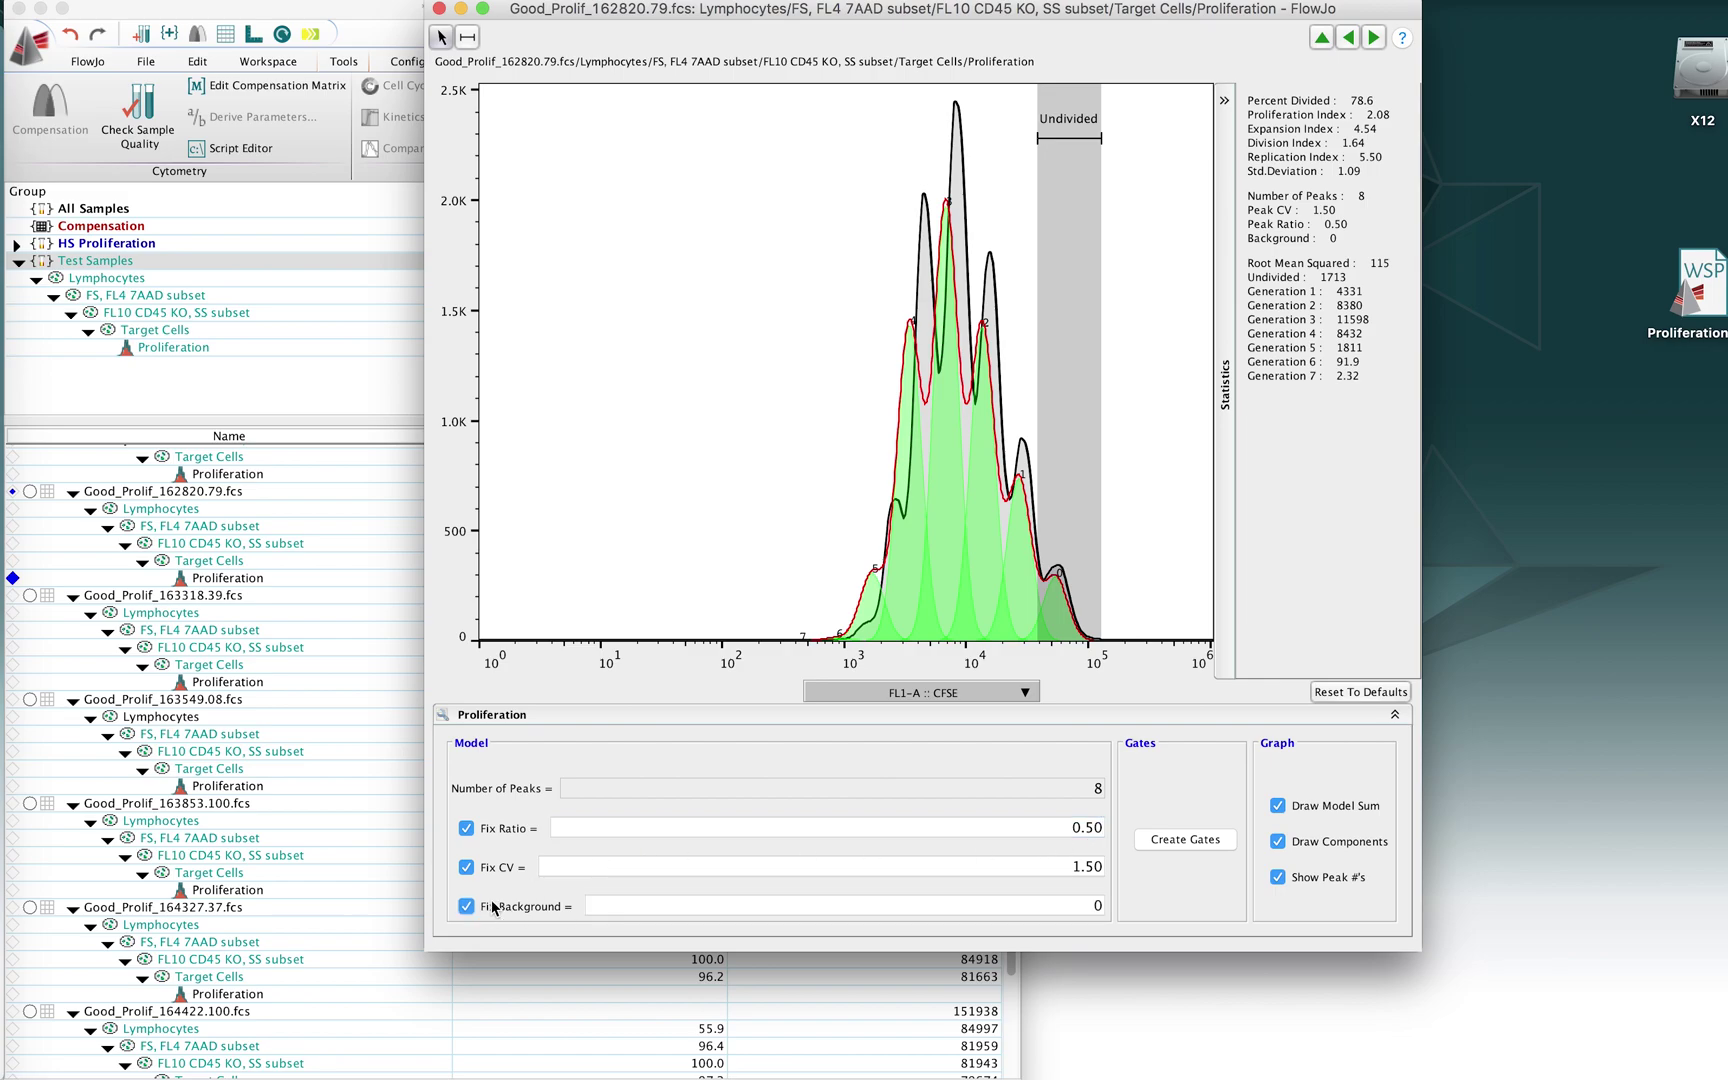
drag(1082, 905, 1153, 908)
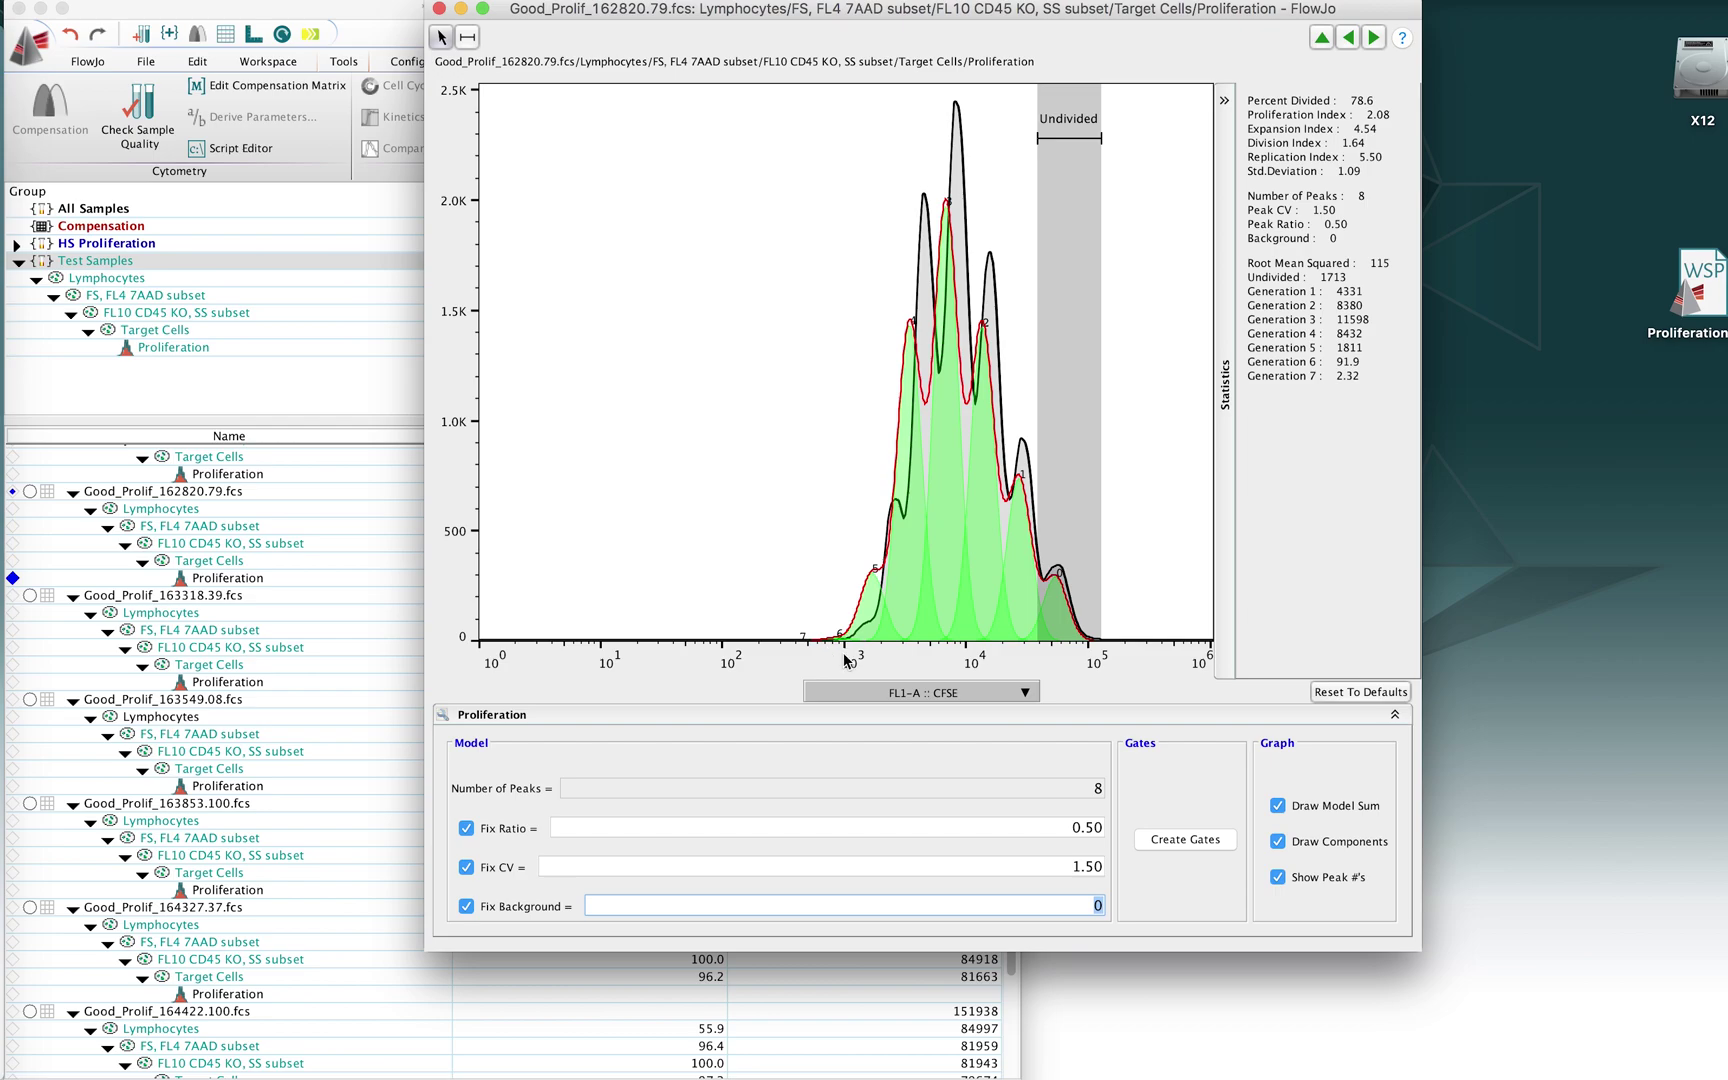
text(500)
key(Return)
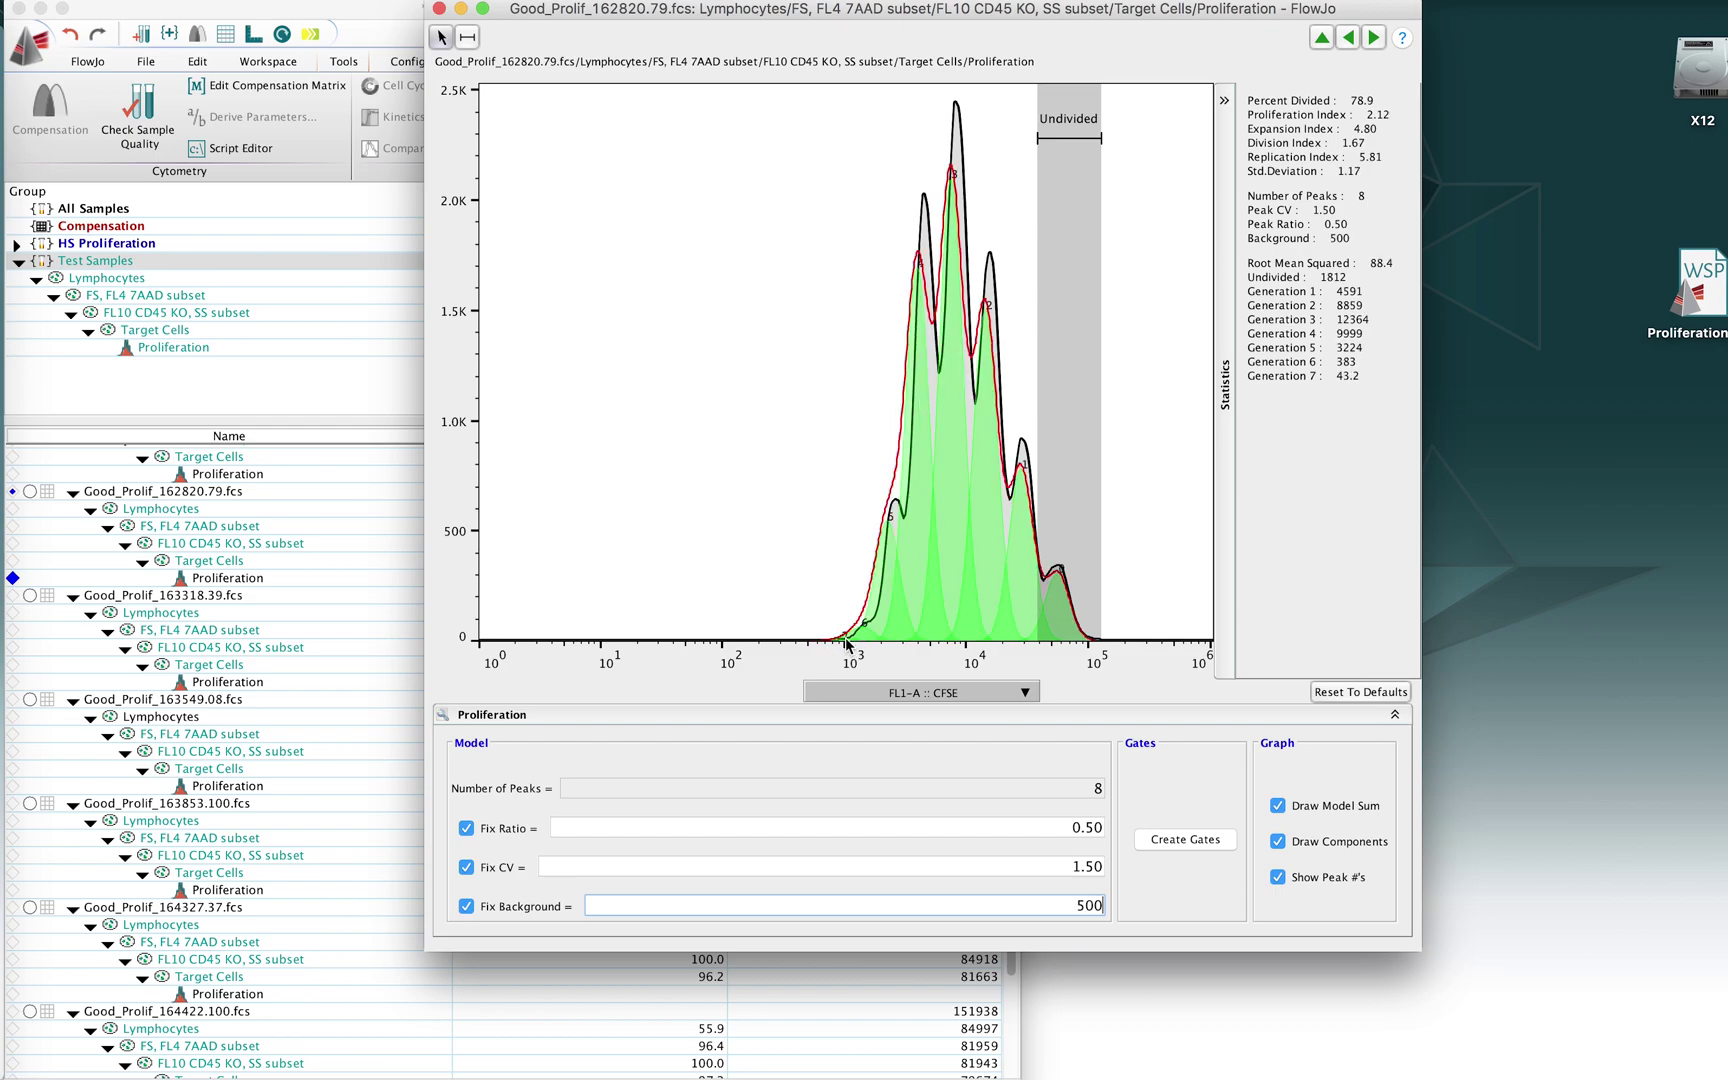
double_click(1072, 905)
text(700)
key(Return)
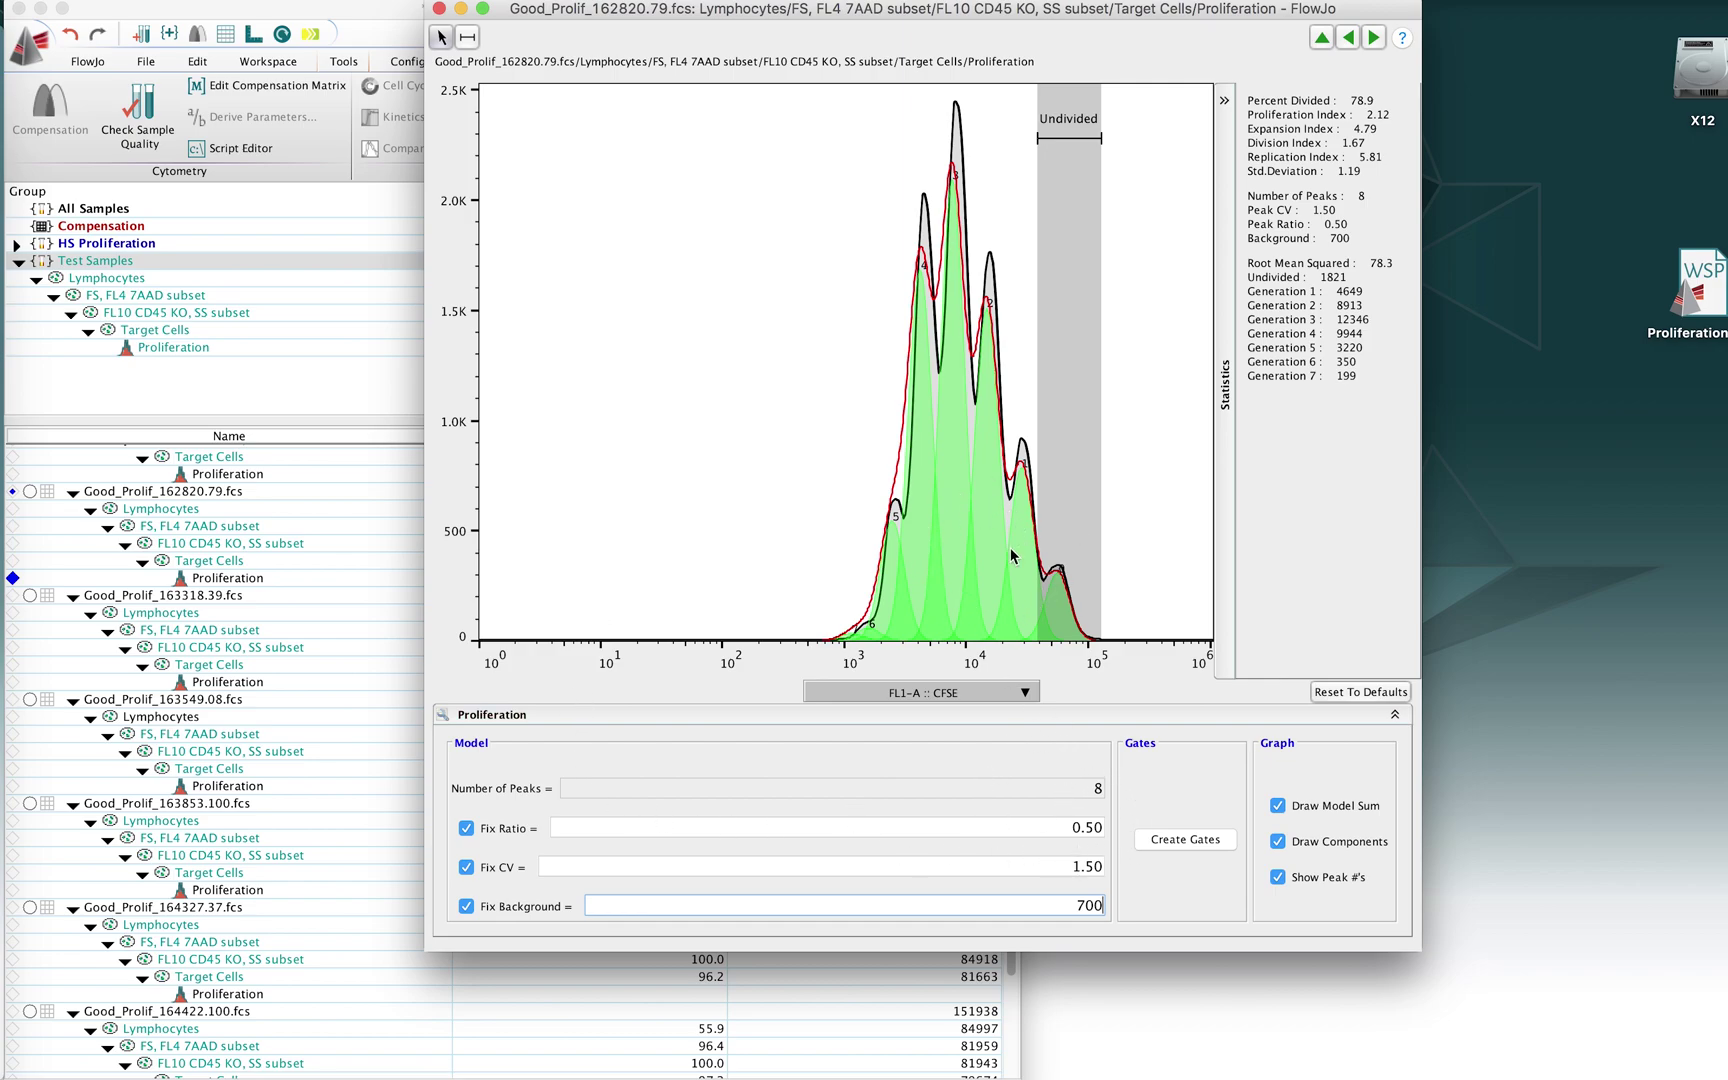
Copy the Proliferation analysis to the Test Samples group, then return to the model window.
click(219, 582)
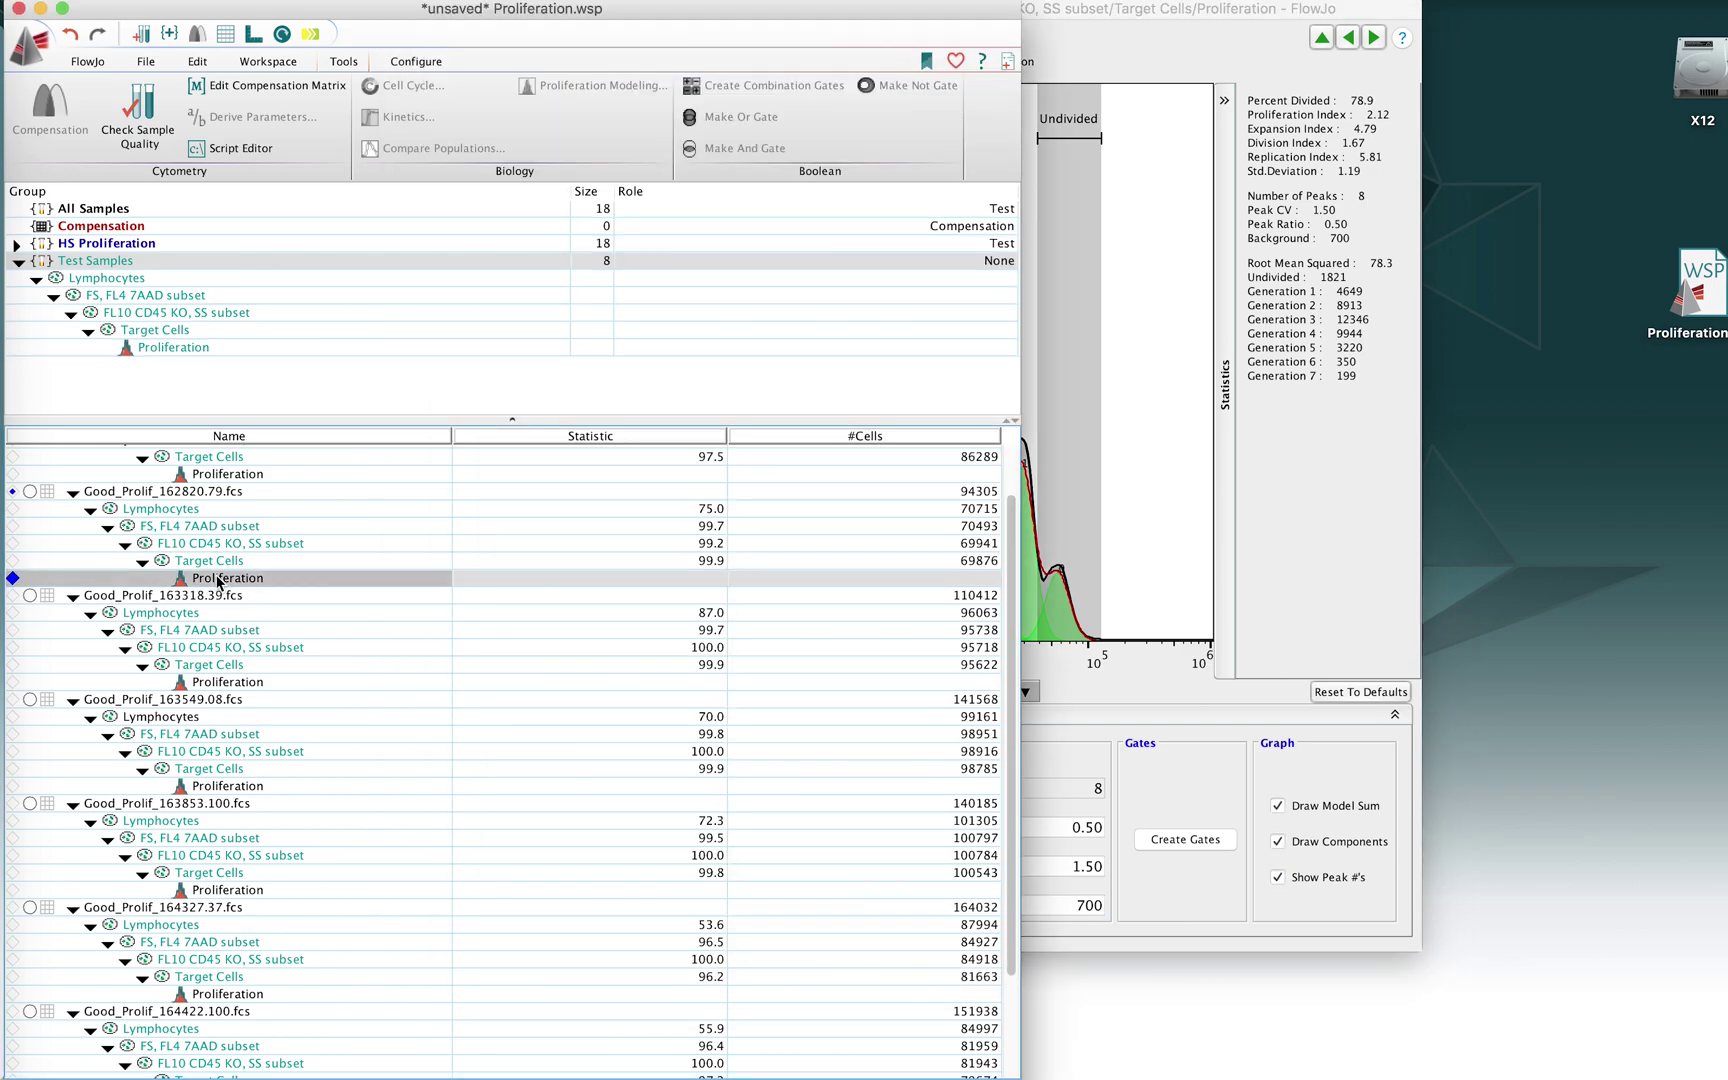
right_click(219, 582)
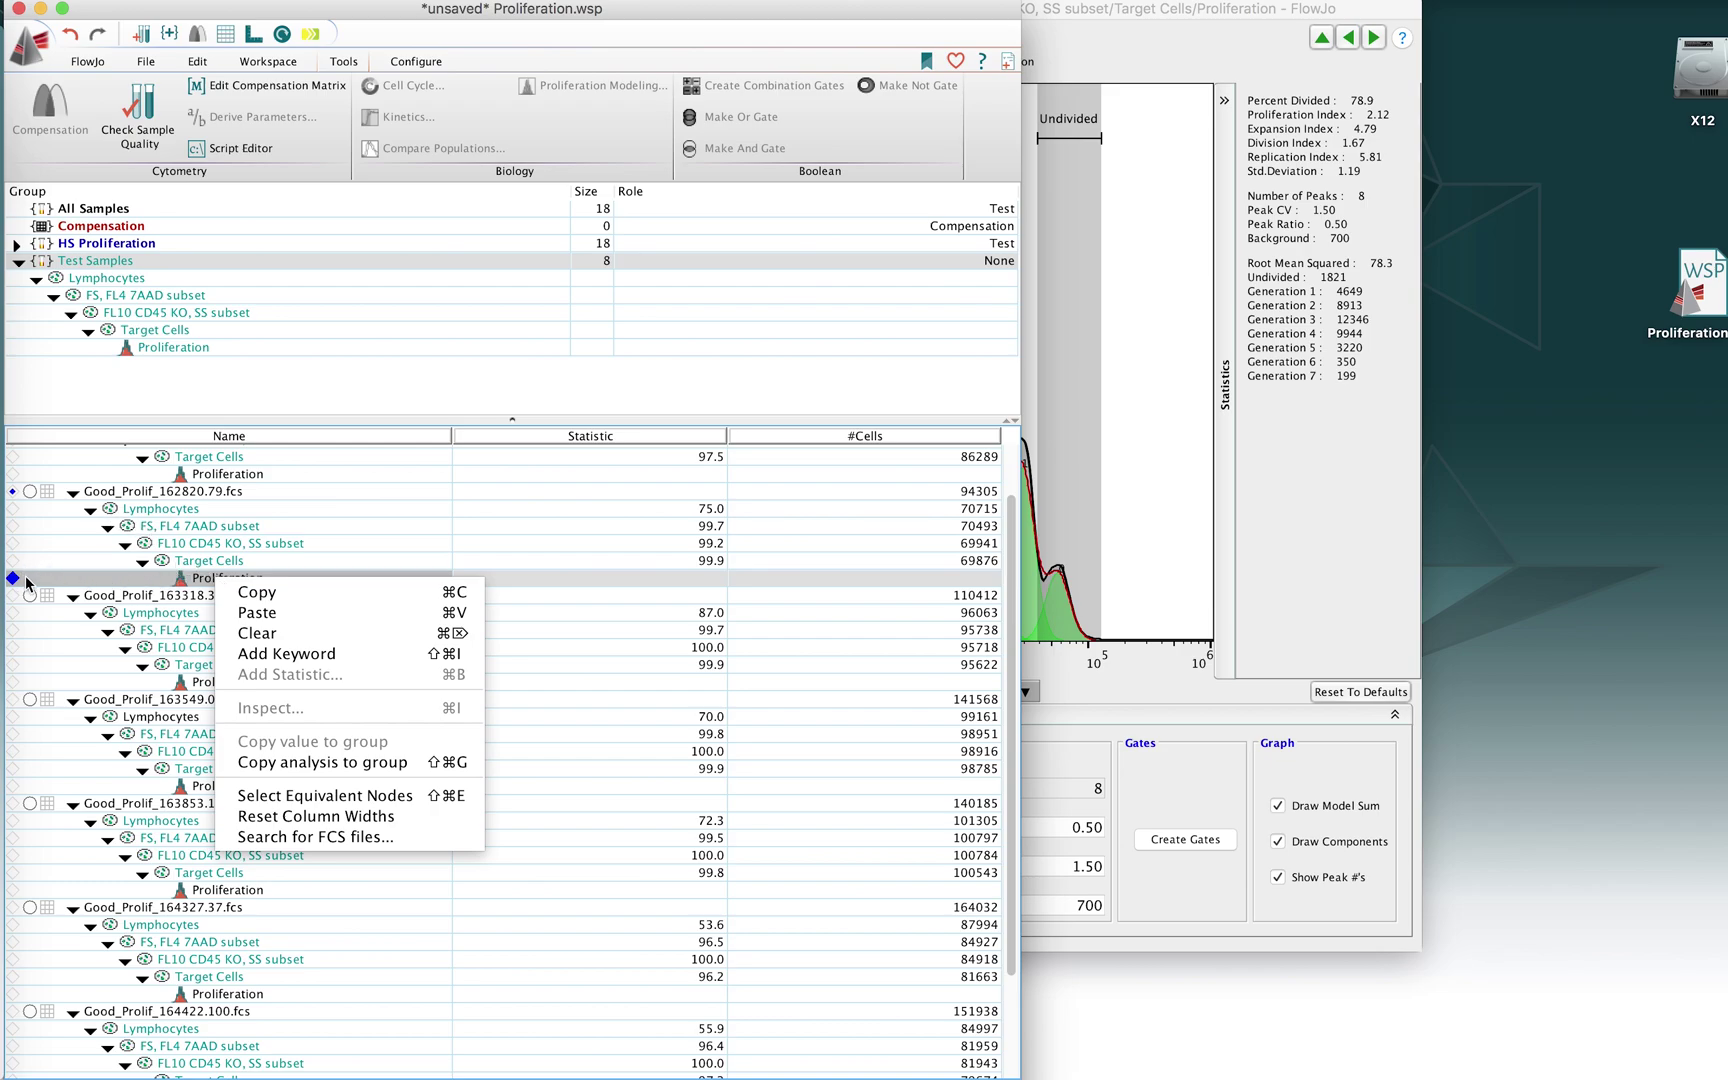
click(320, 763)
click(1175, 698)
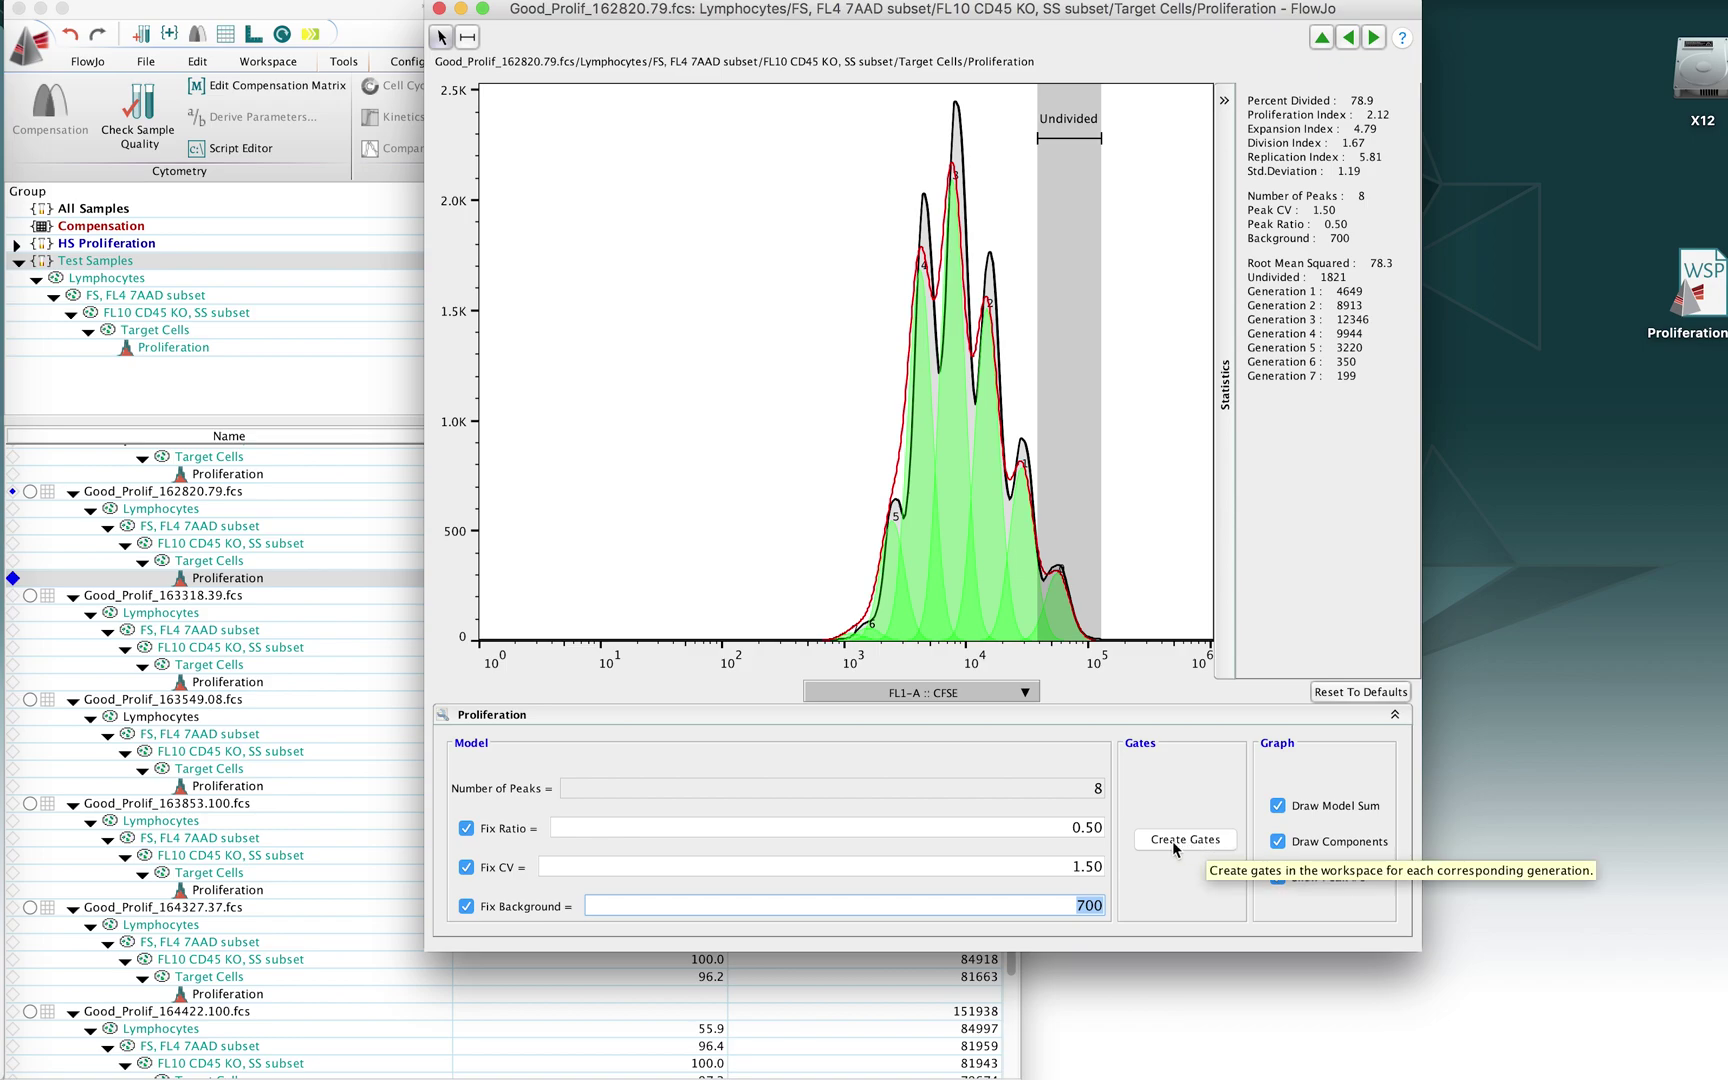
click(1198, 838)
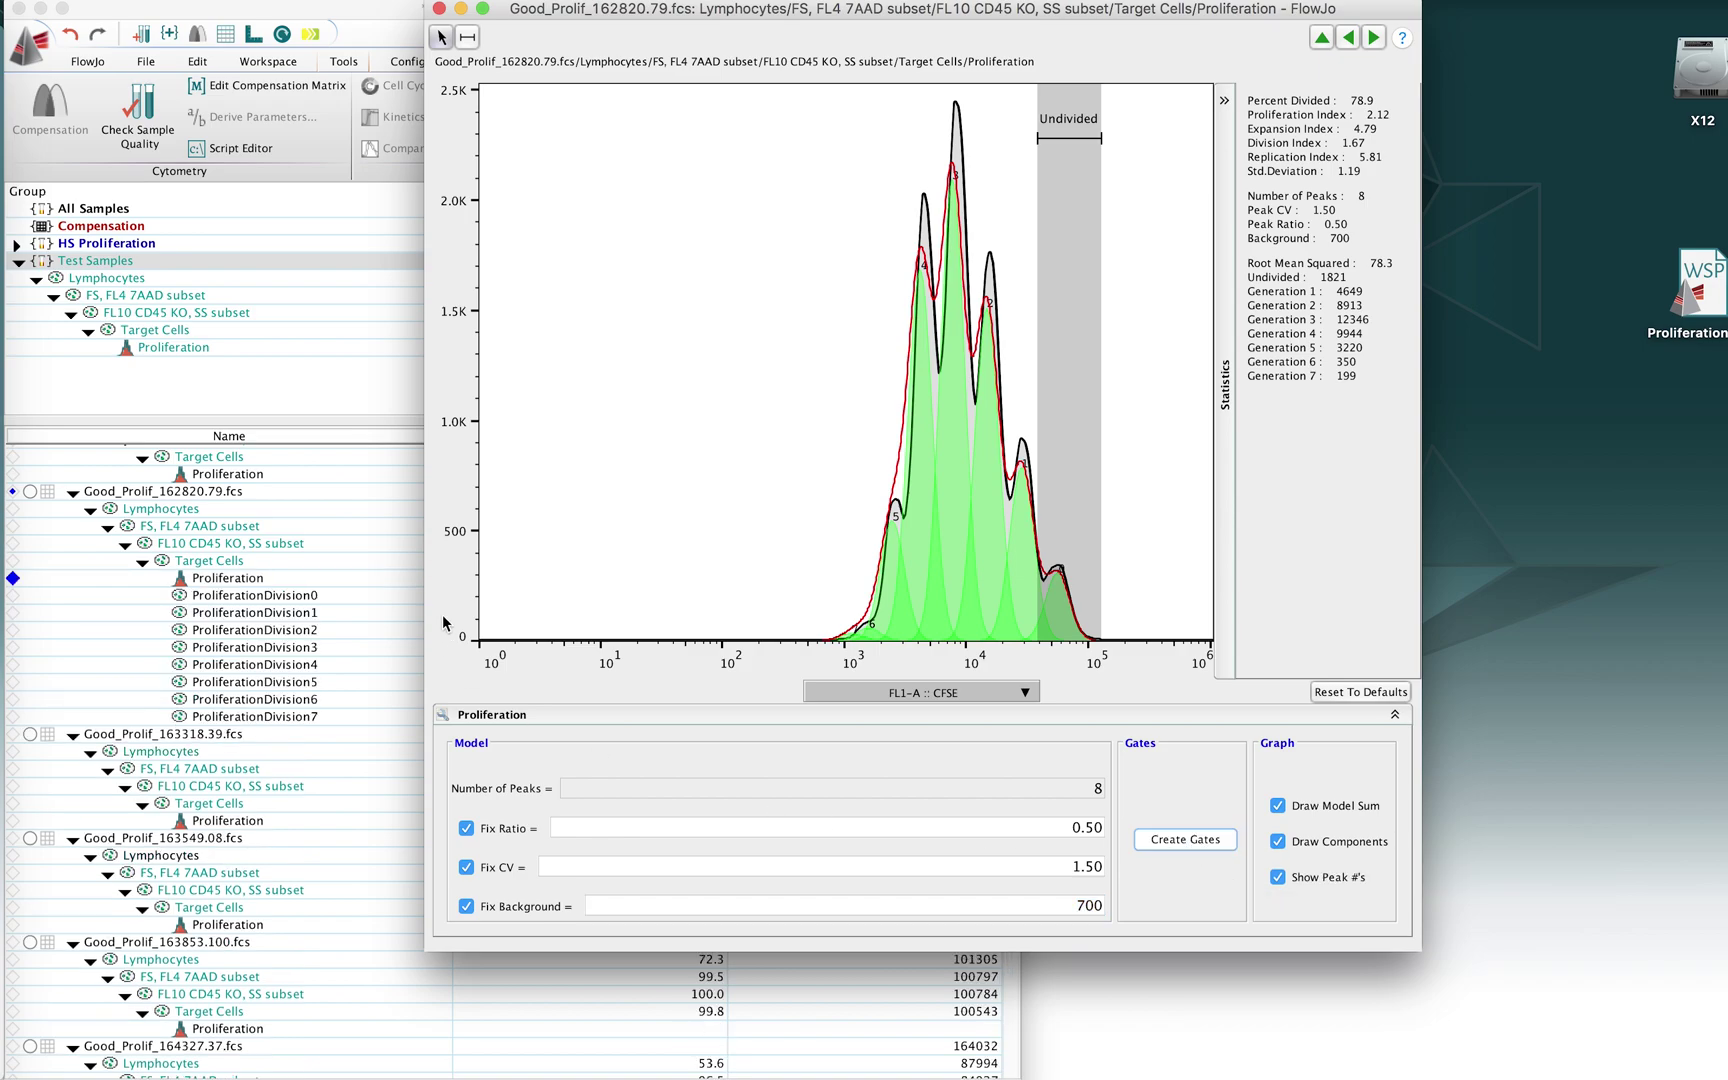
click(247, 600)
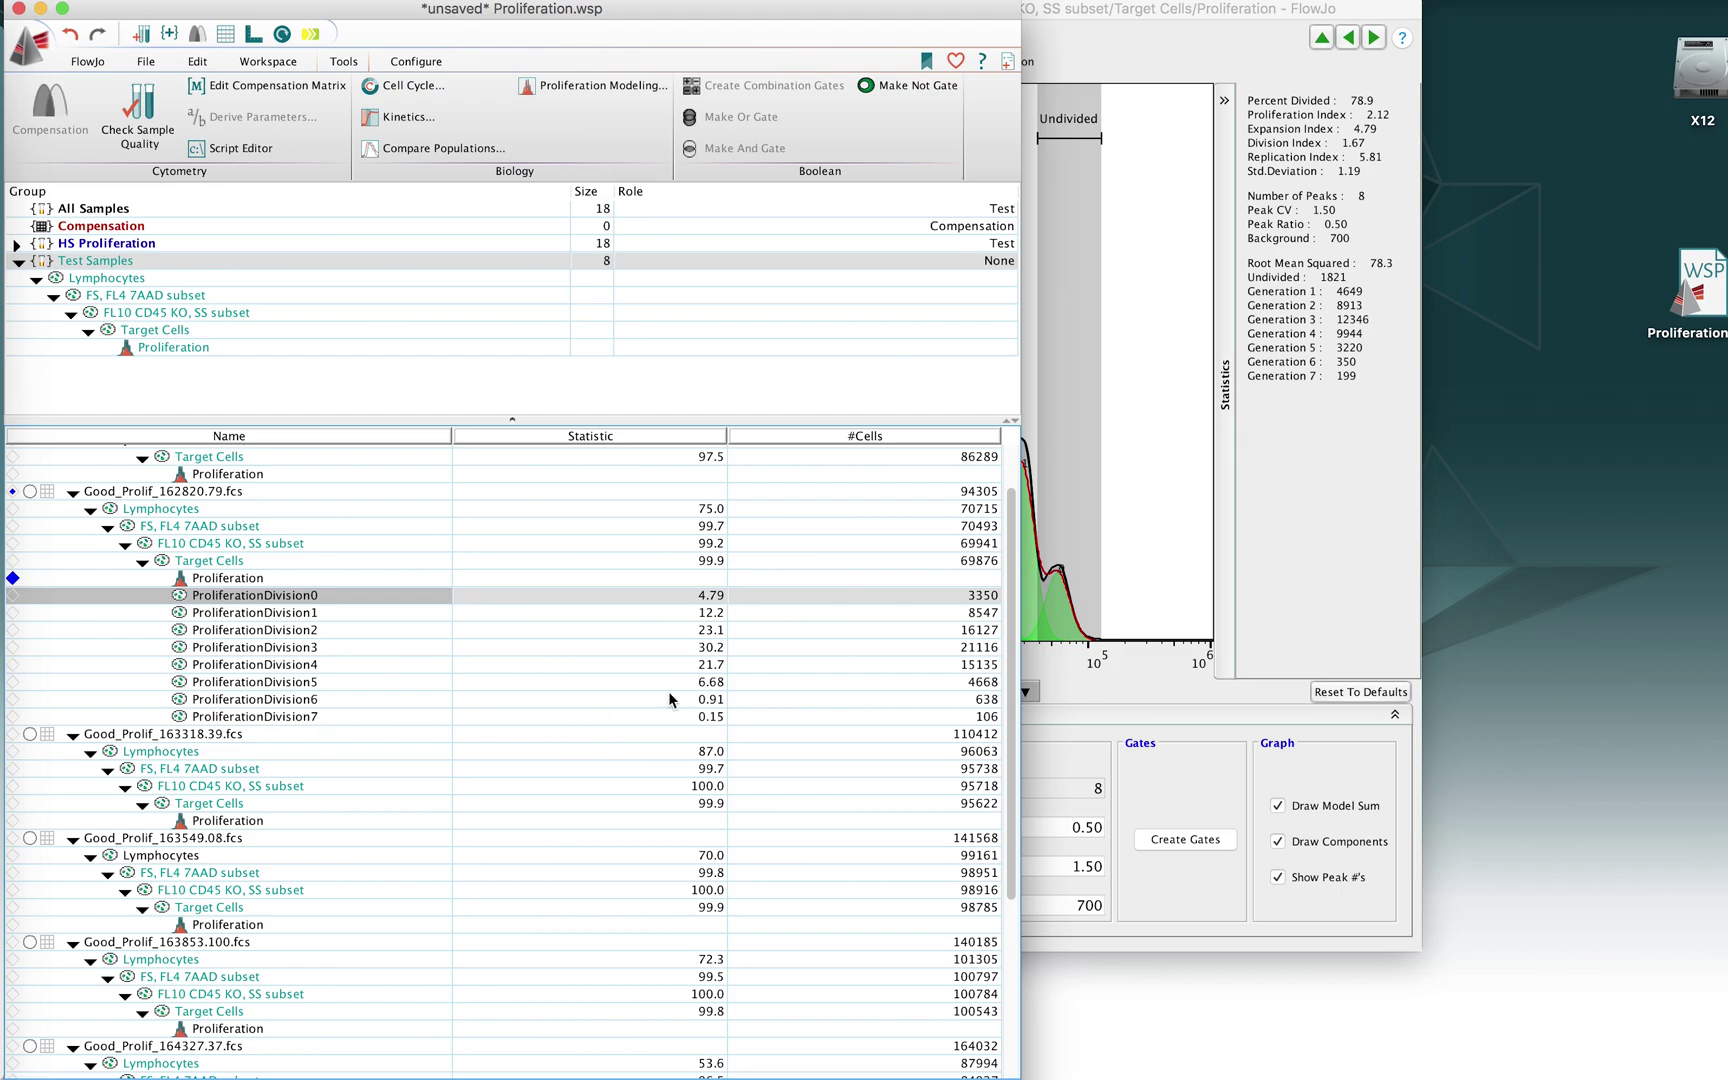
click(1145, 698)
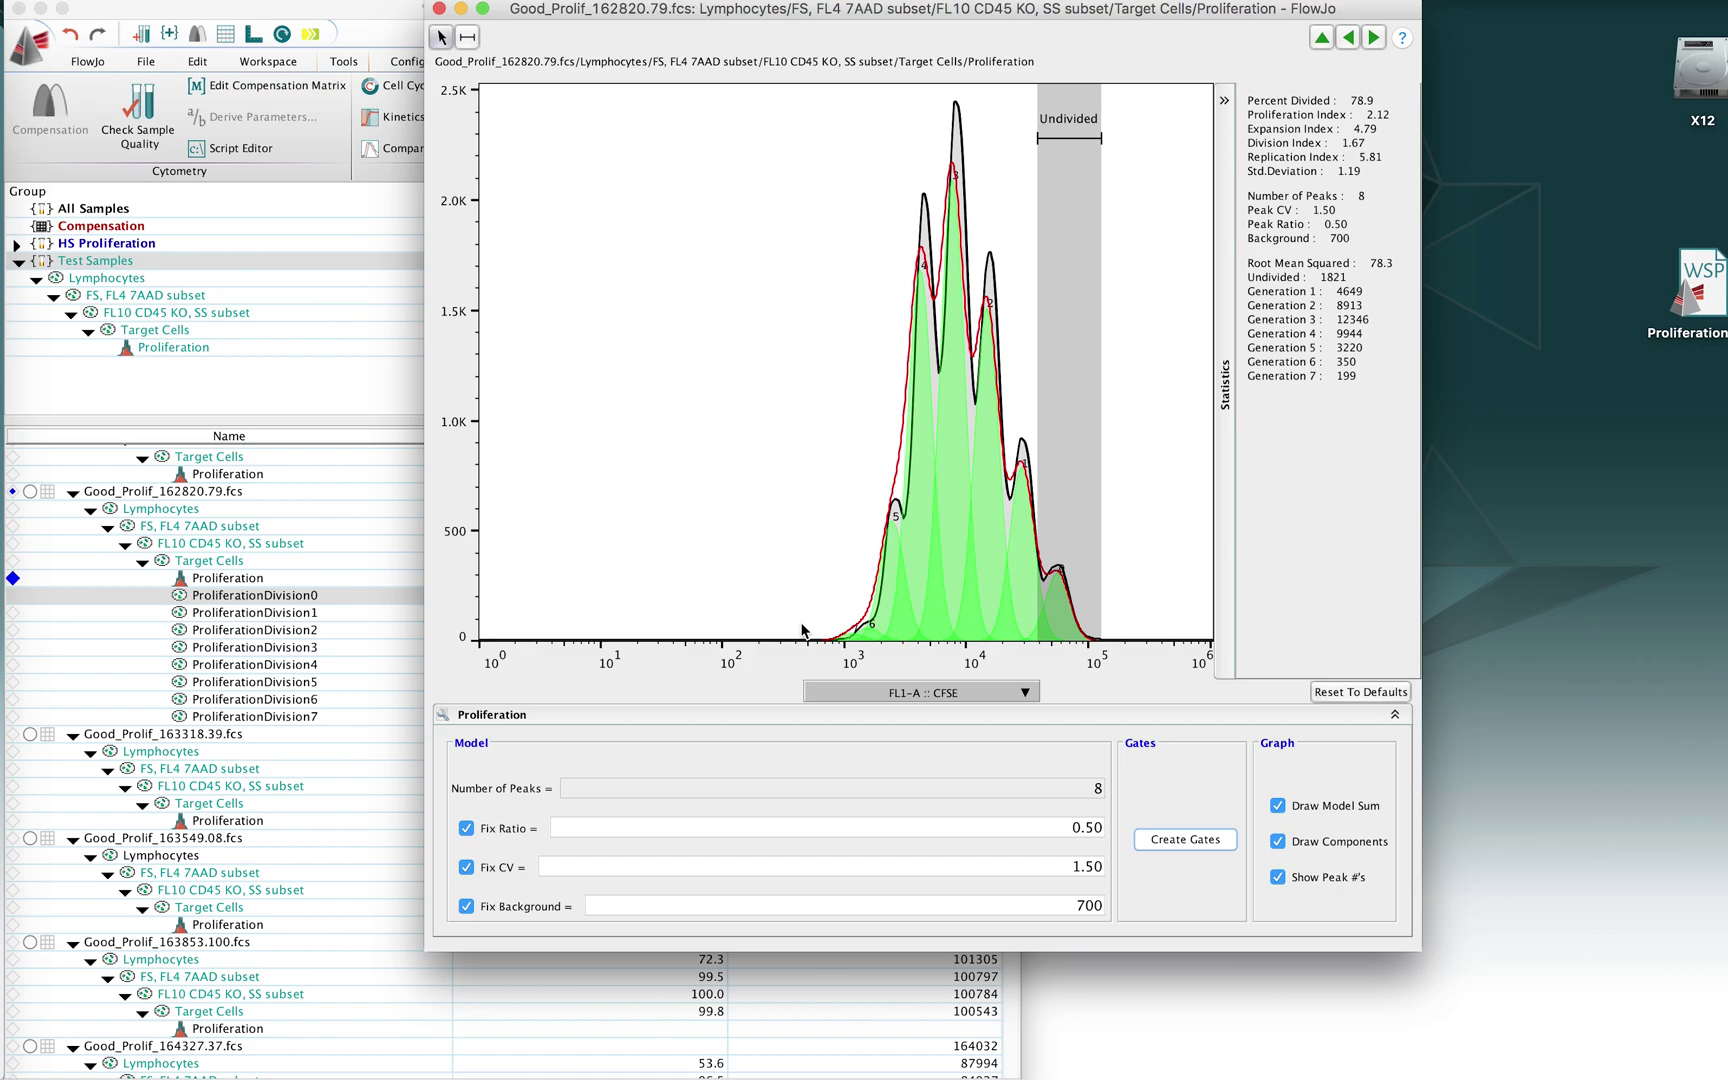
click(339, 713)
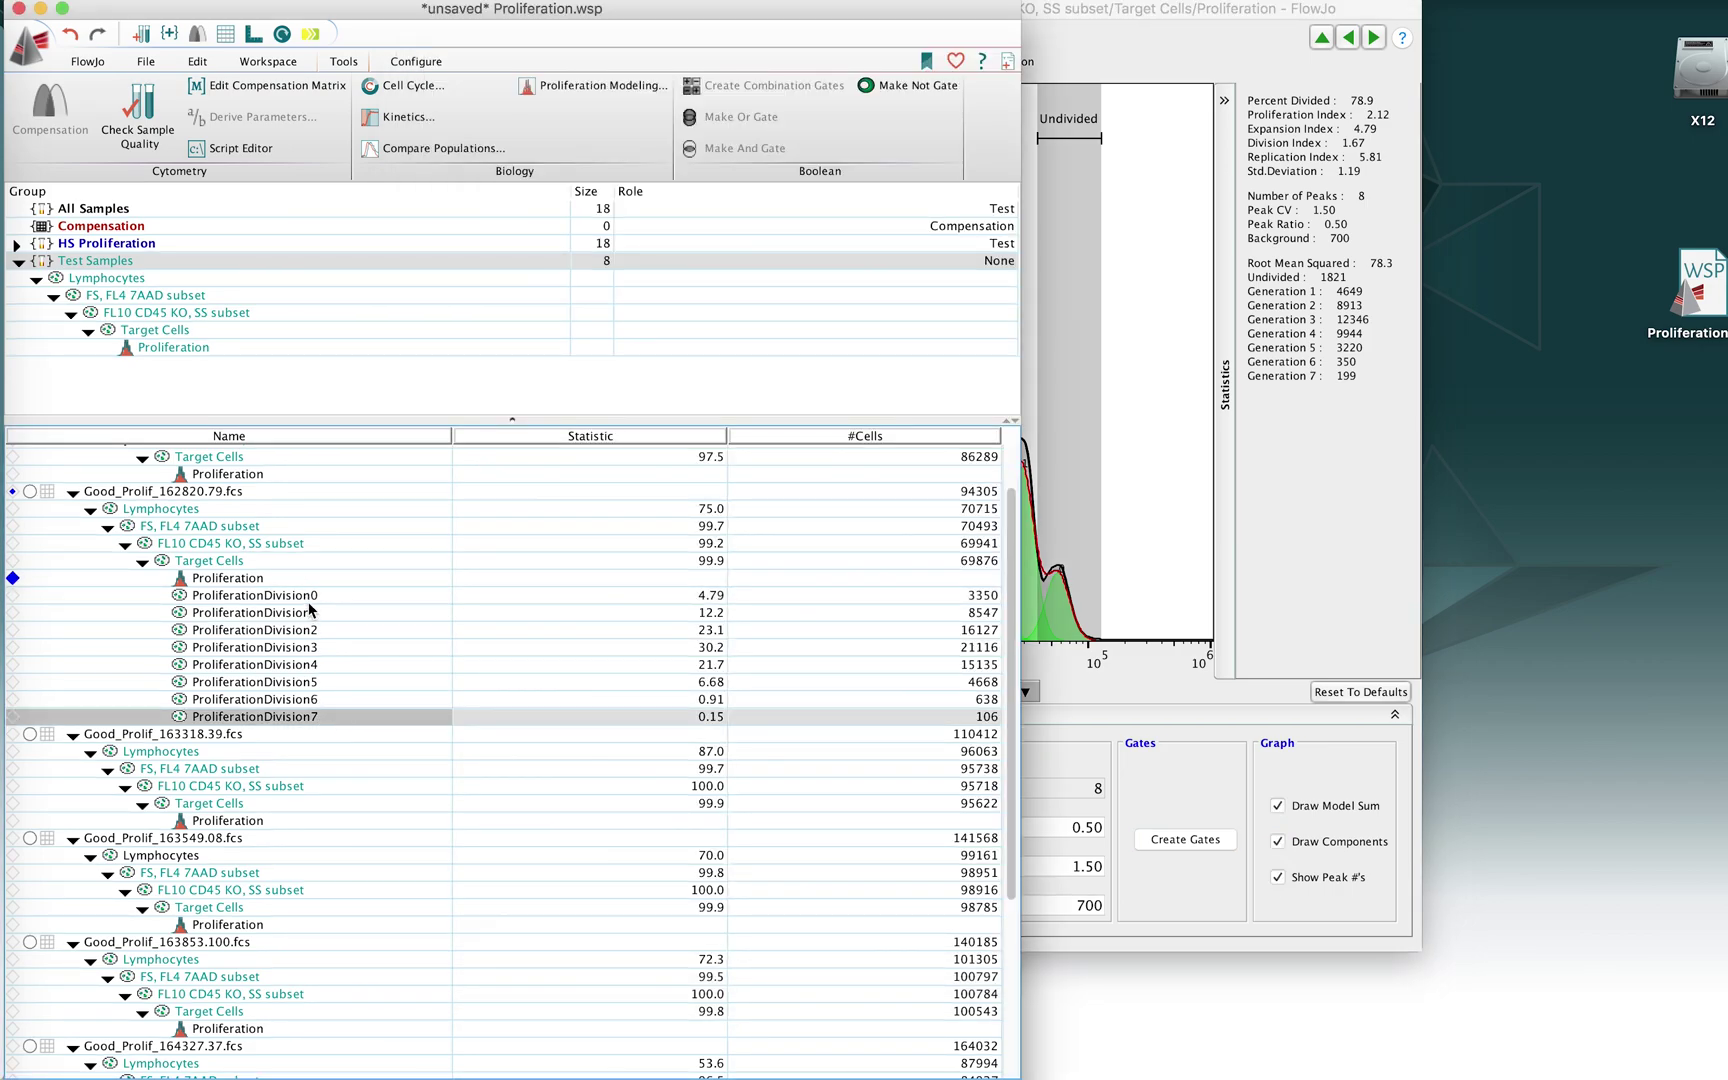
click(310, 598)
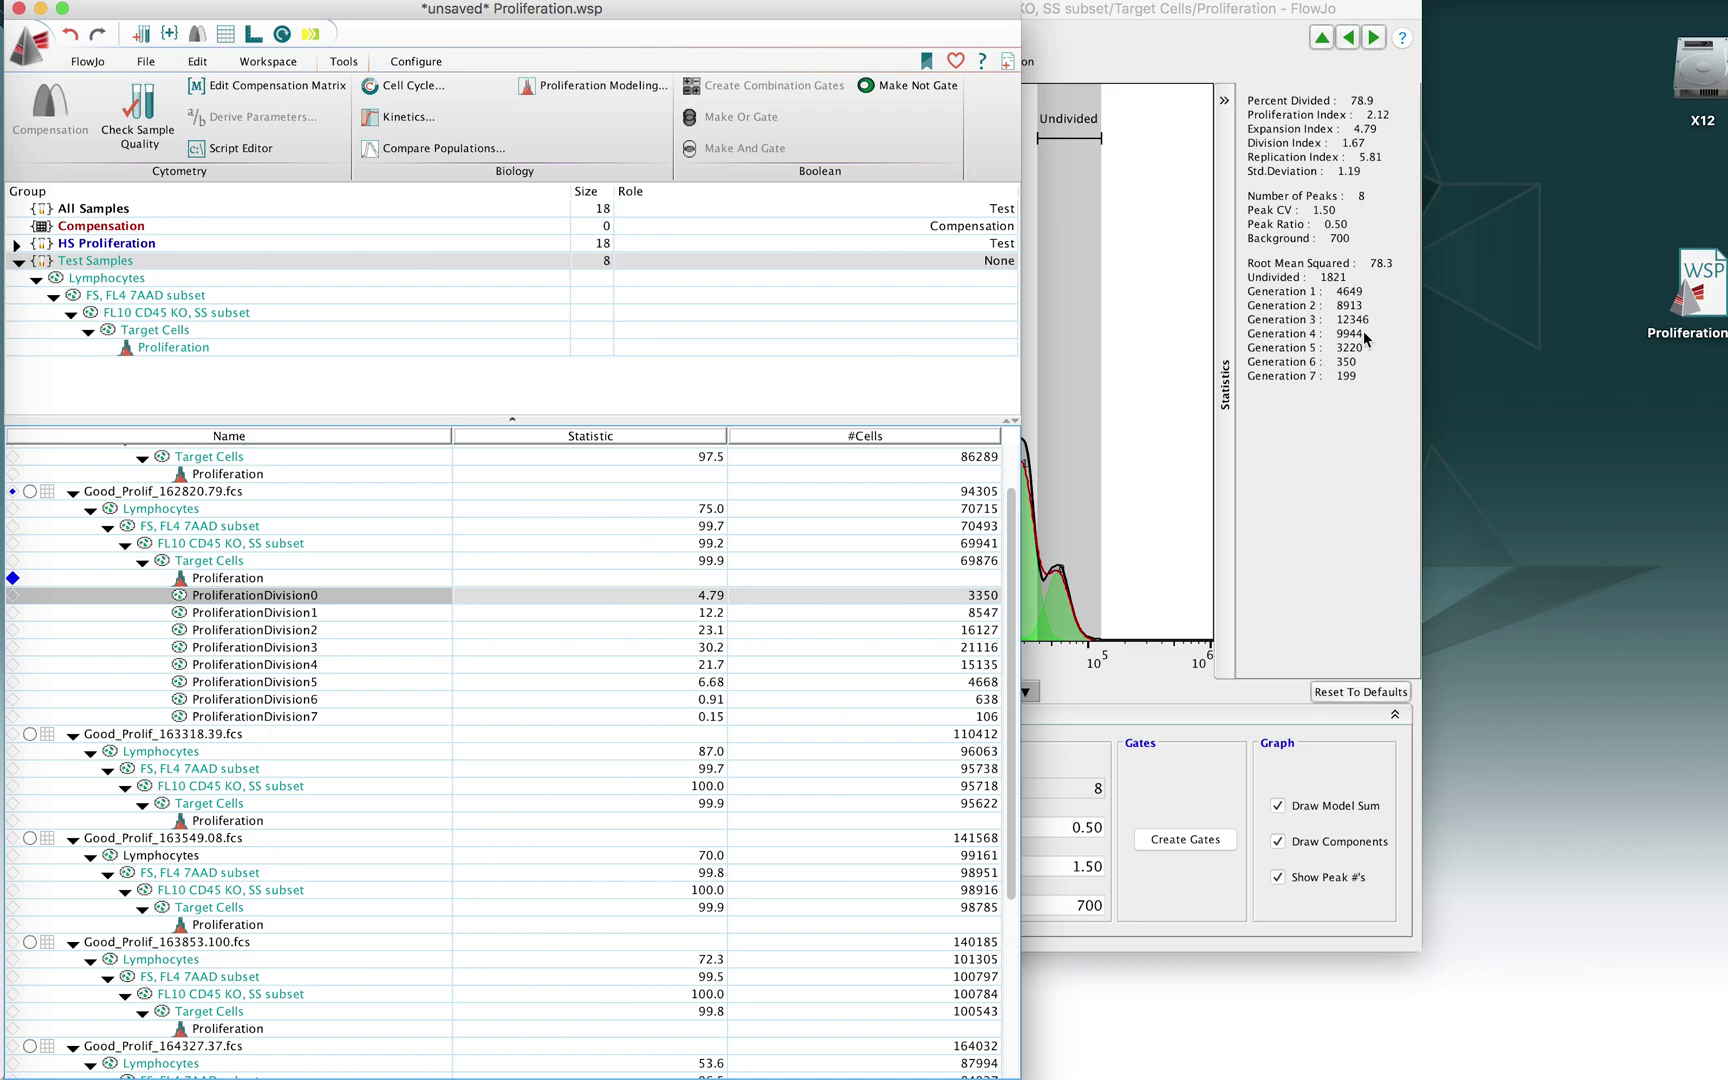
click(1170, 562)
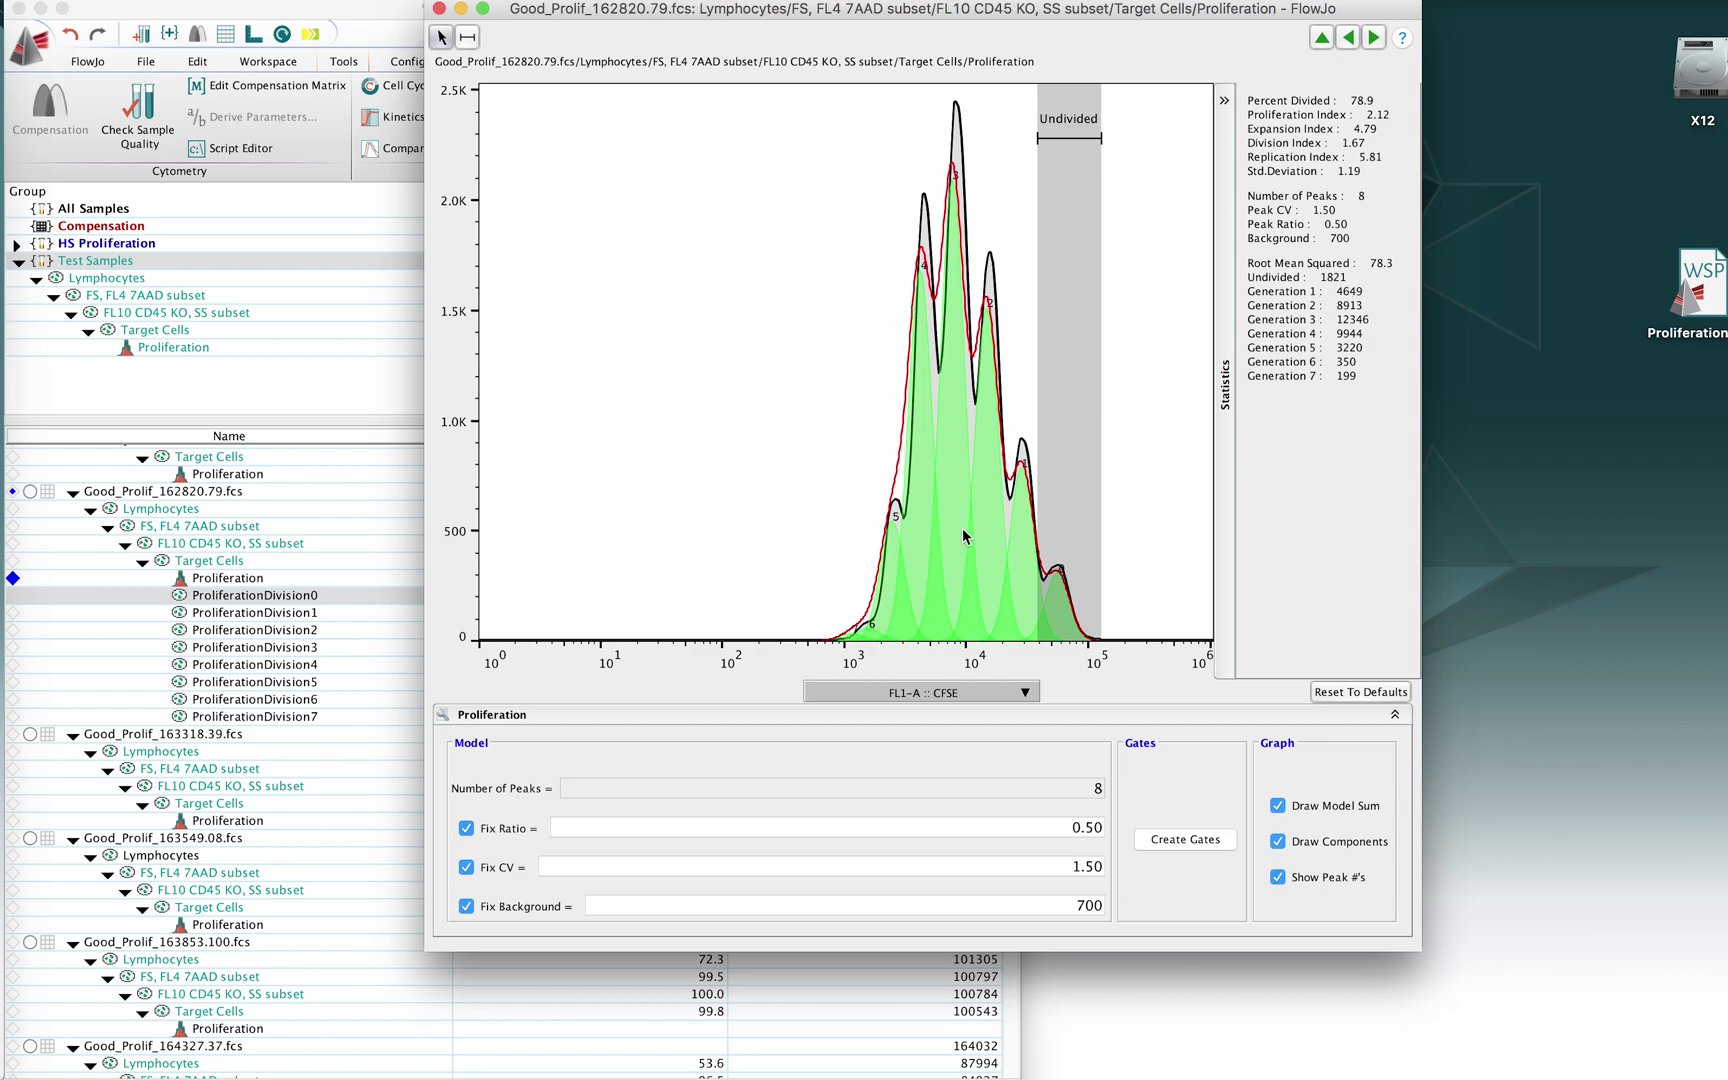
click(266, 667)
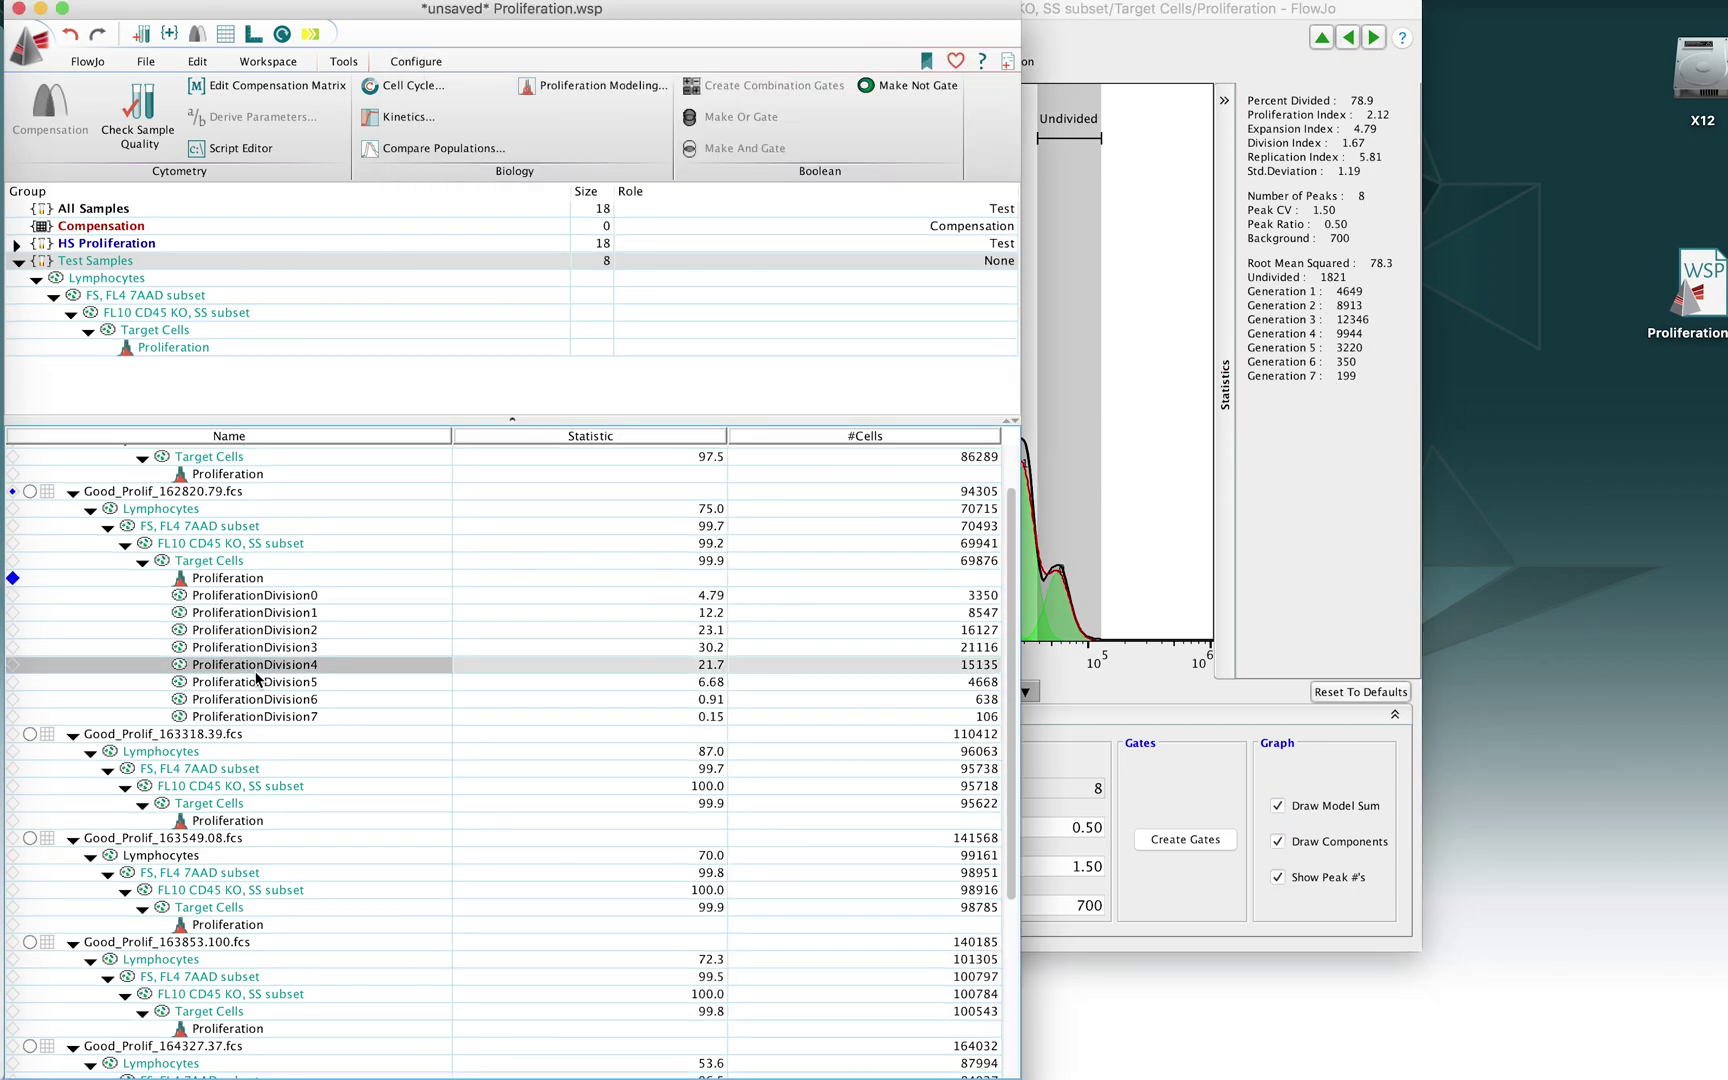
click(1058, 640)
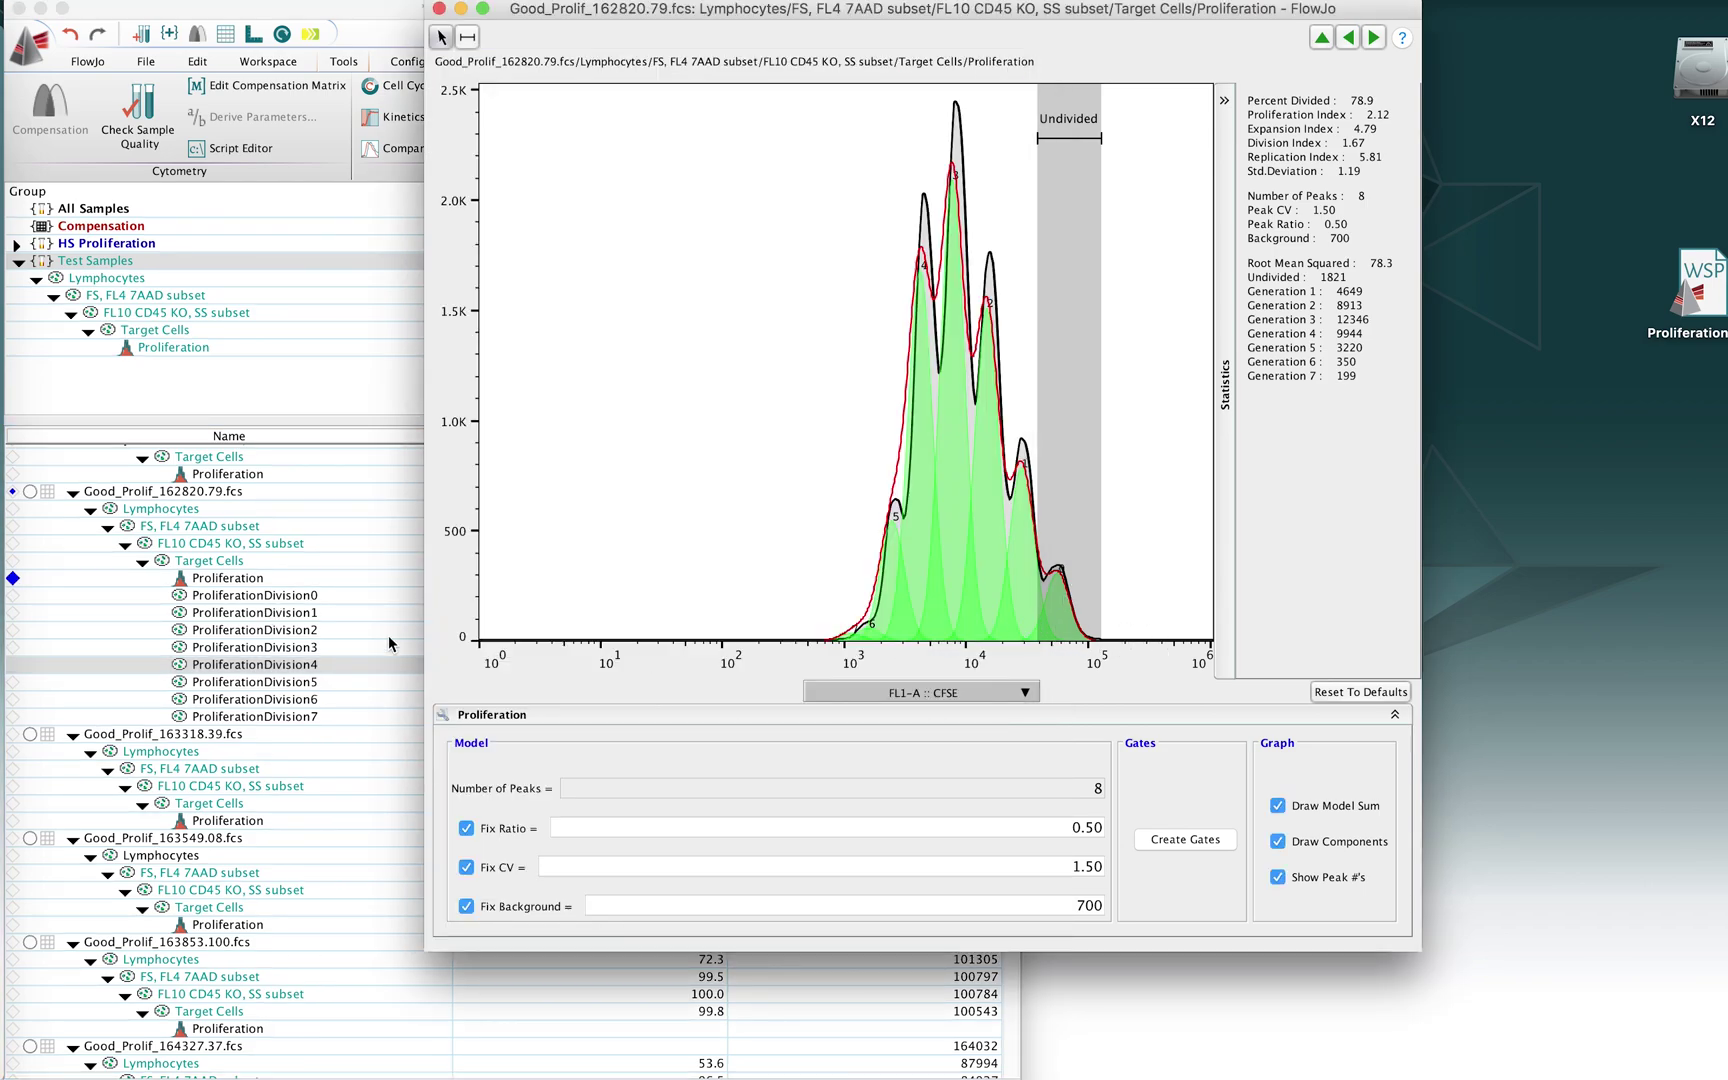
click(327, 647)
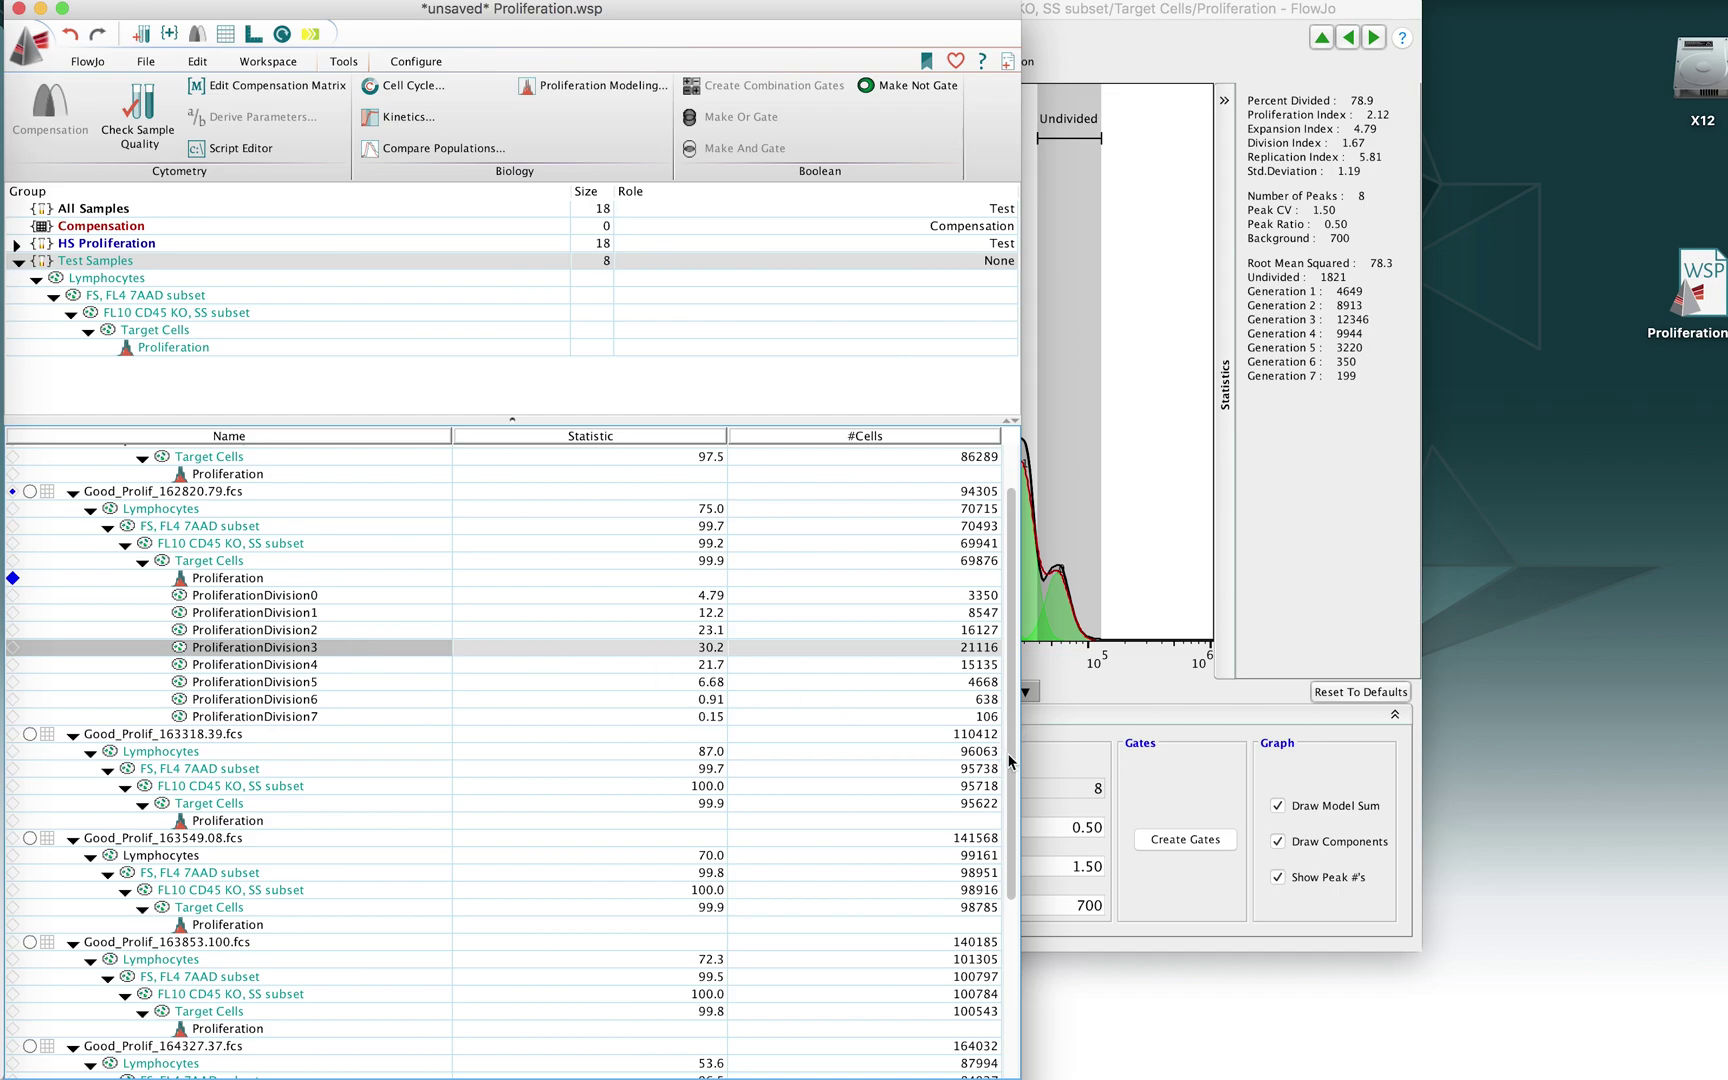
drag(1012, 758, 1011, 695)
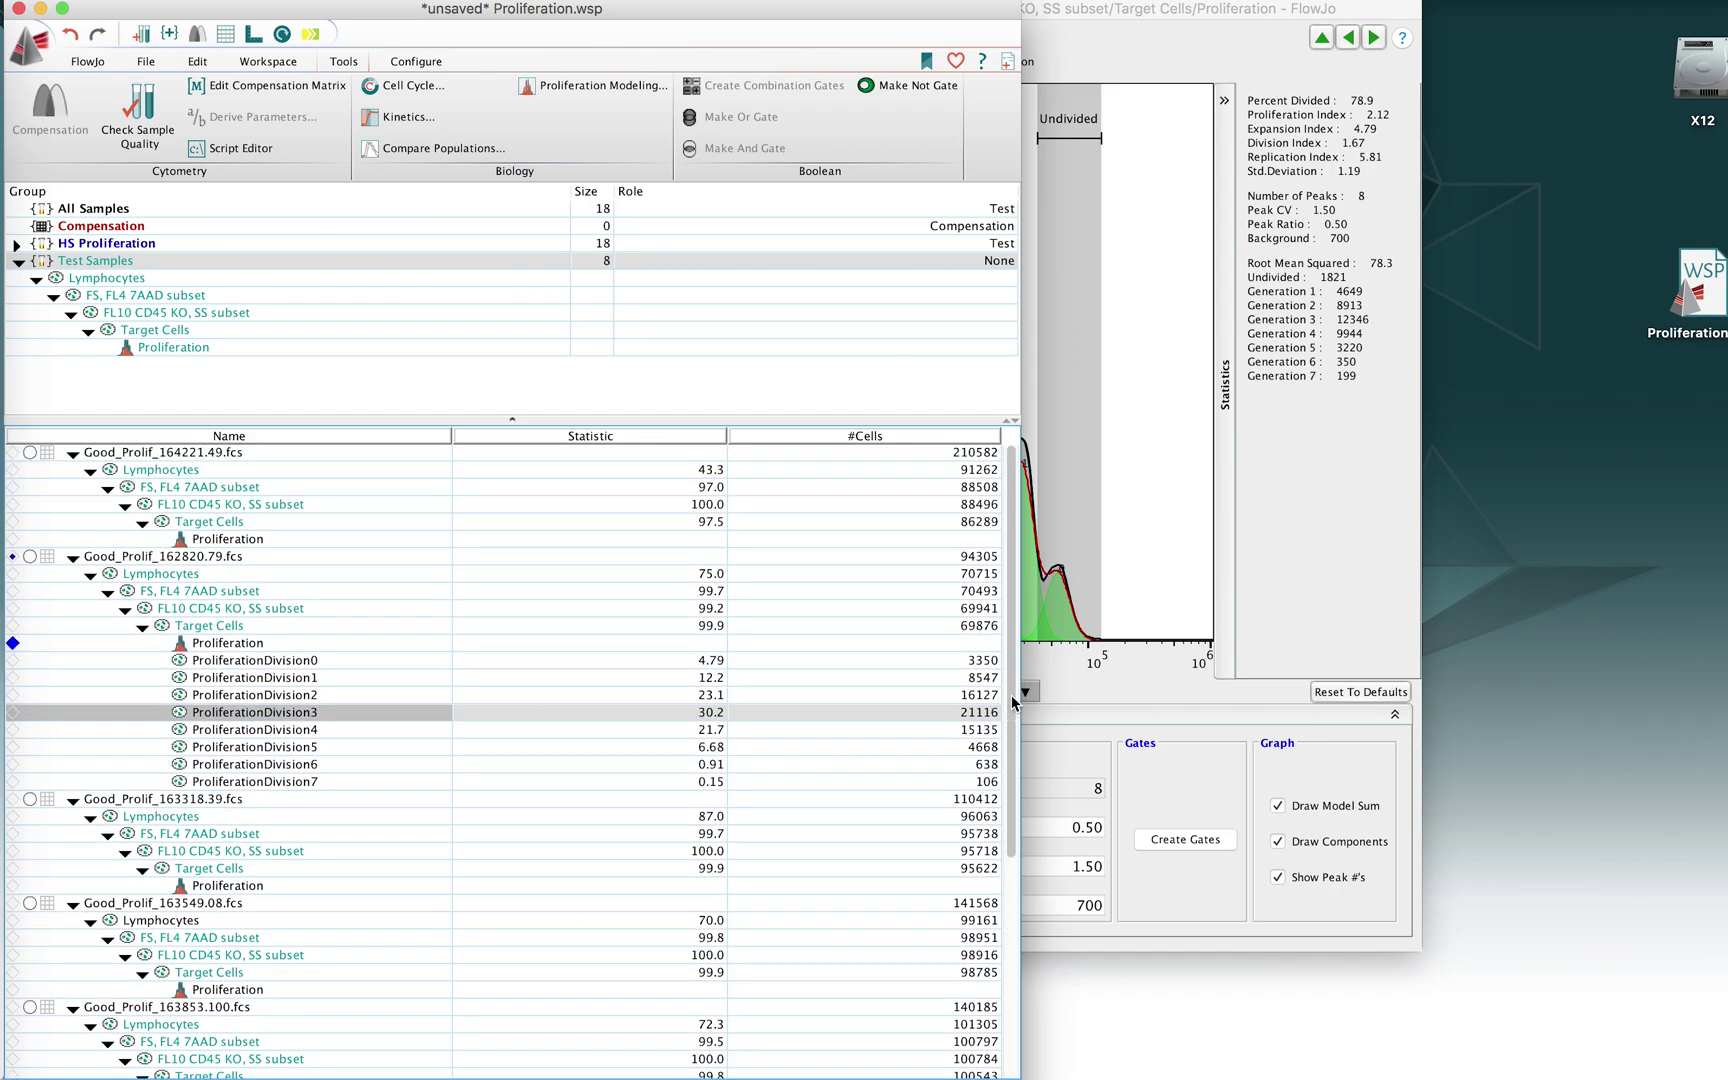
click(1250, 652)
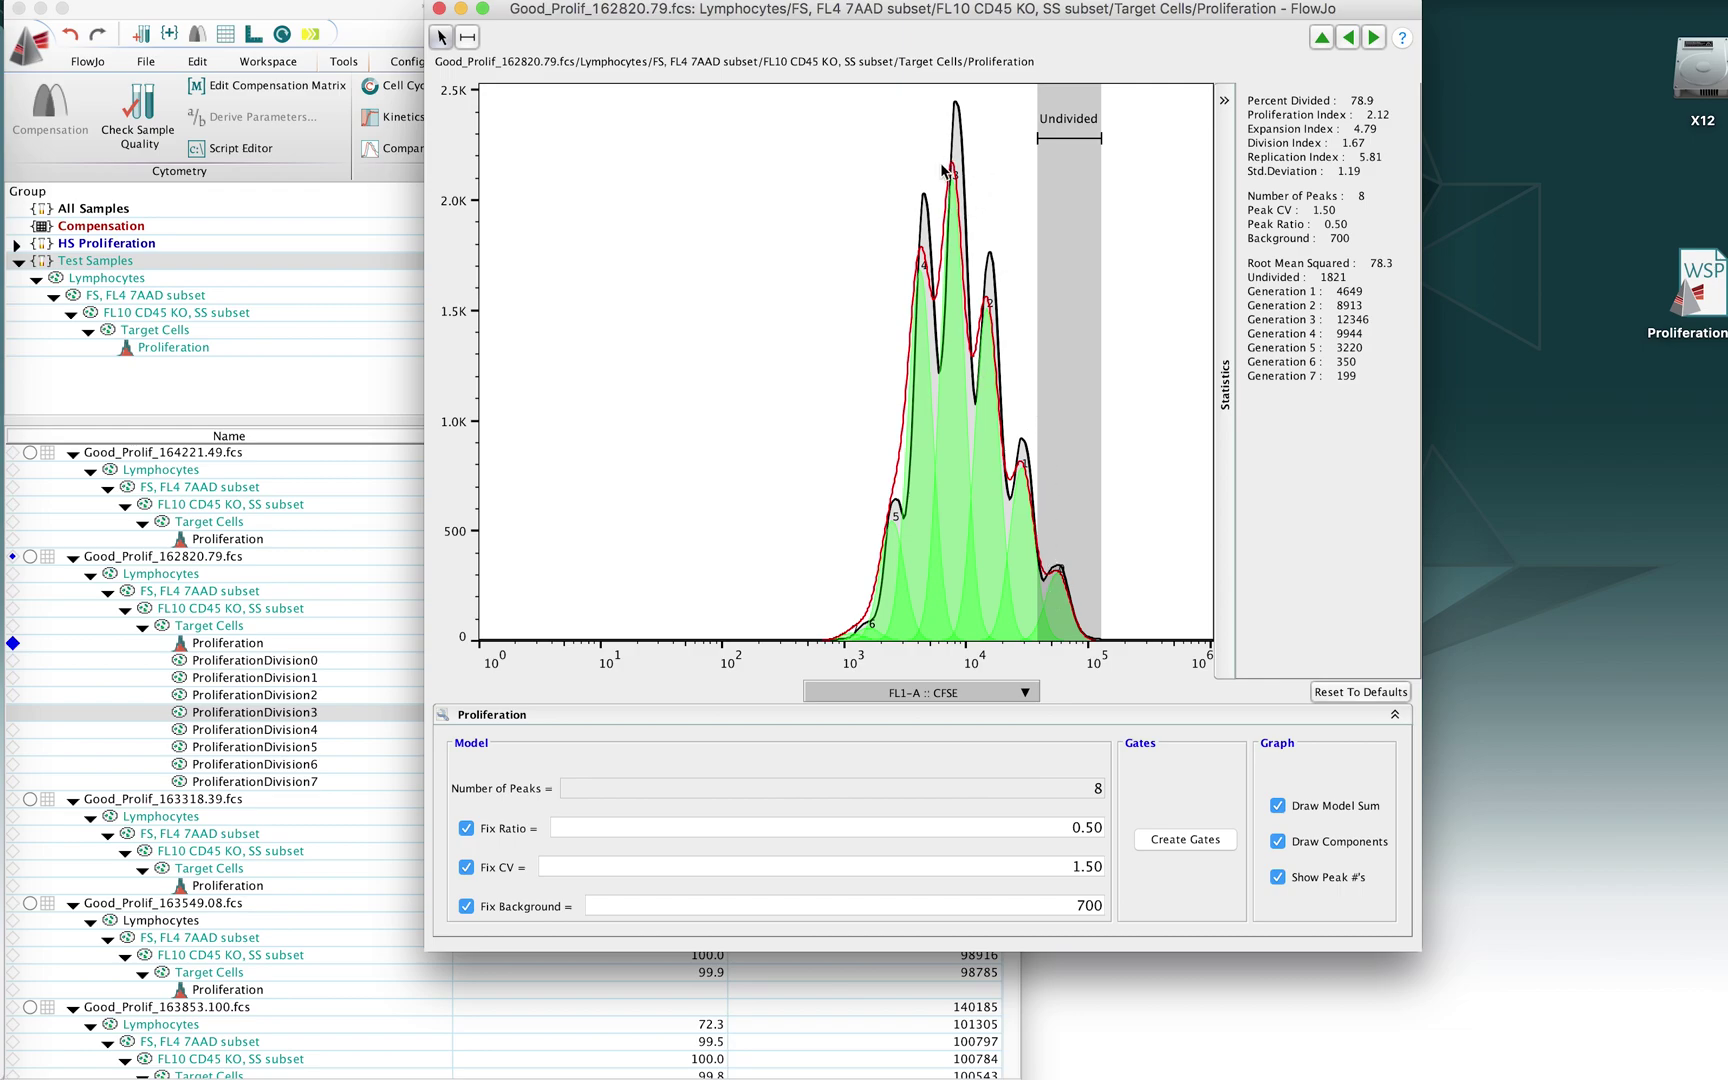
click(318, 626)
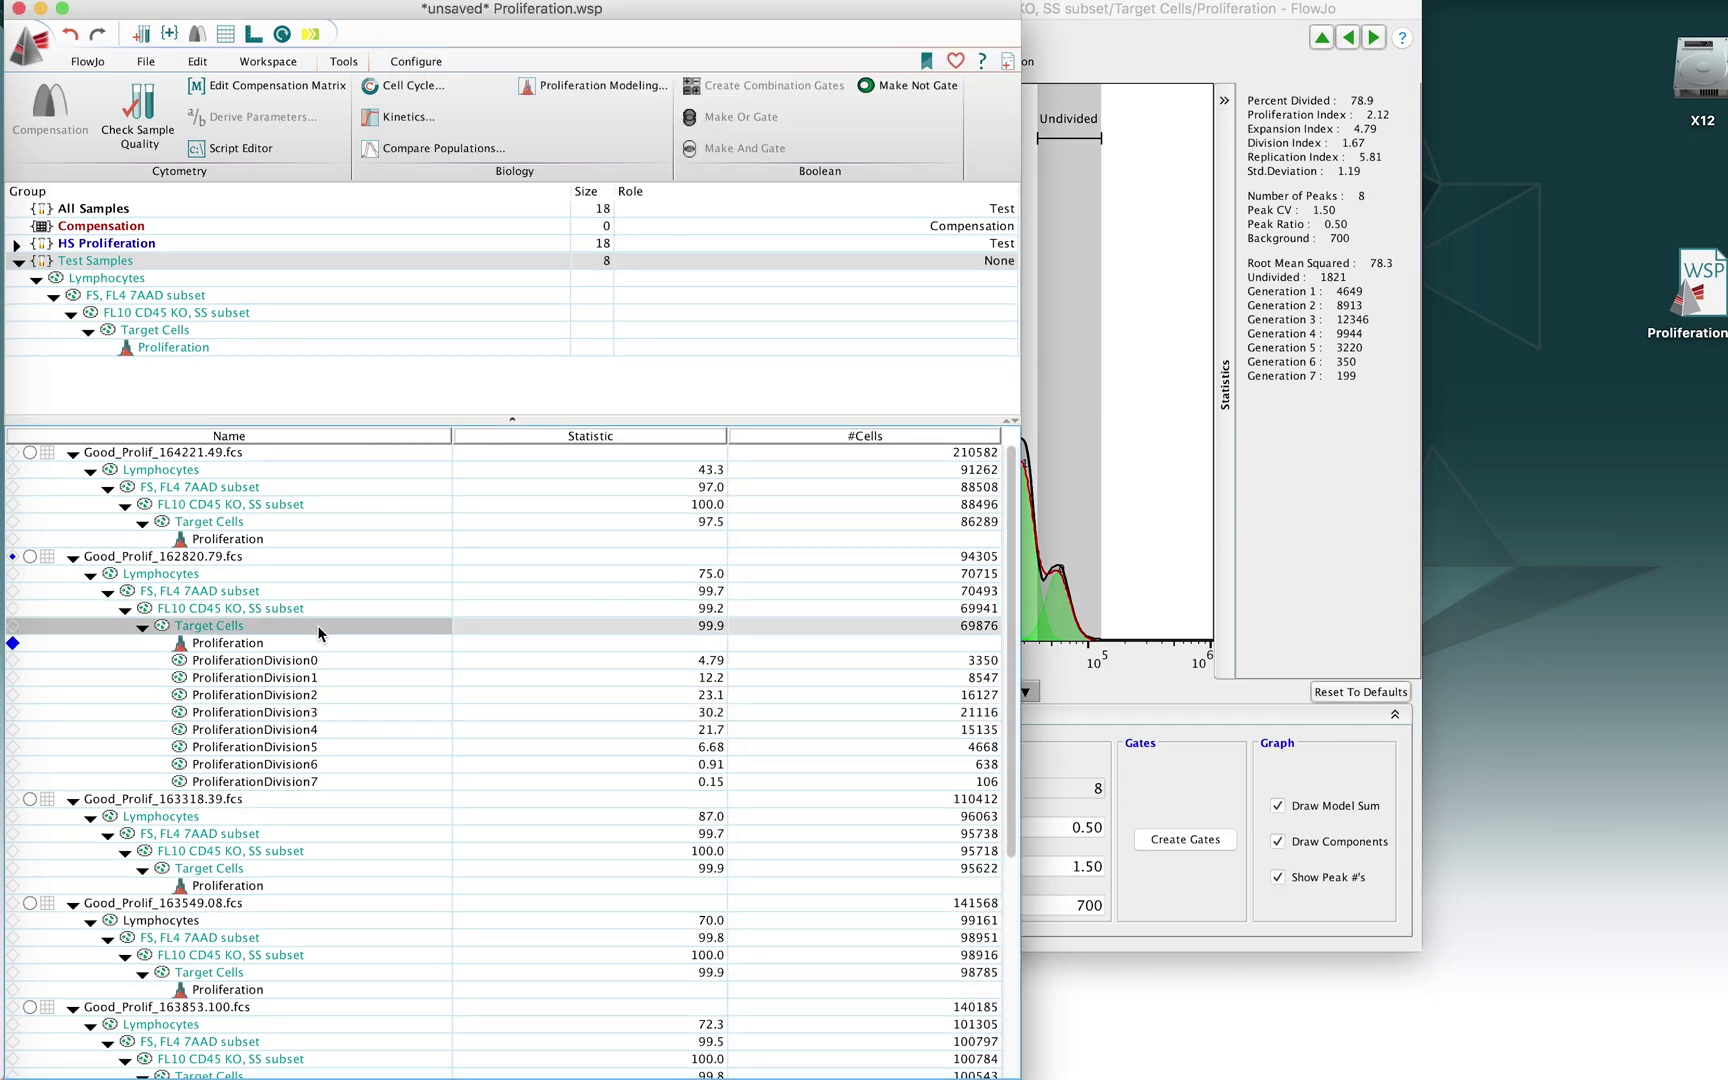
Step back to Good_Prolif_163318.39 in the graph window and open its Proliferation model.
click(1184, 19)
click(1375, 38)
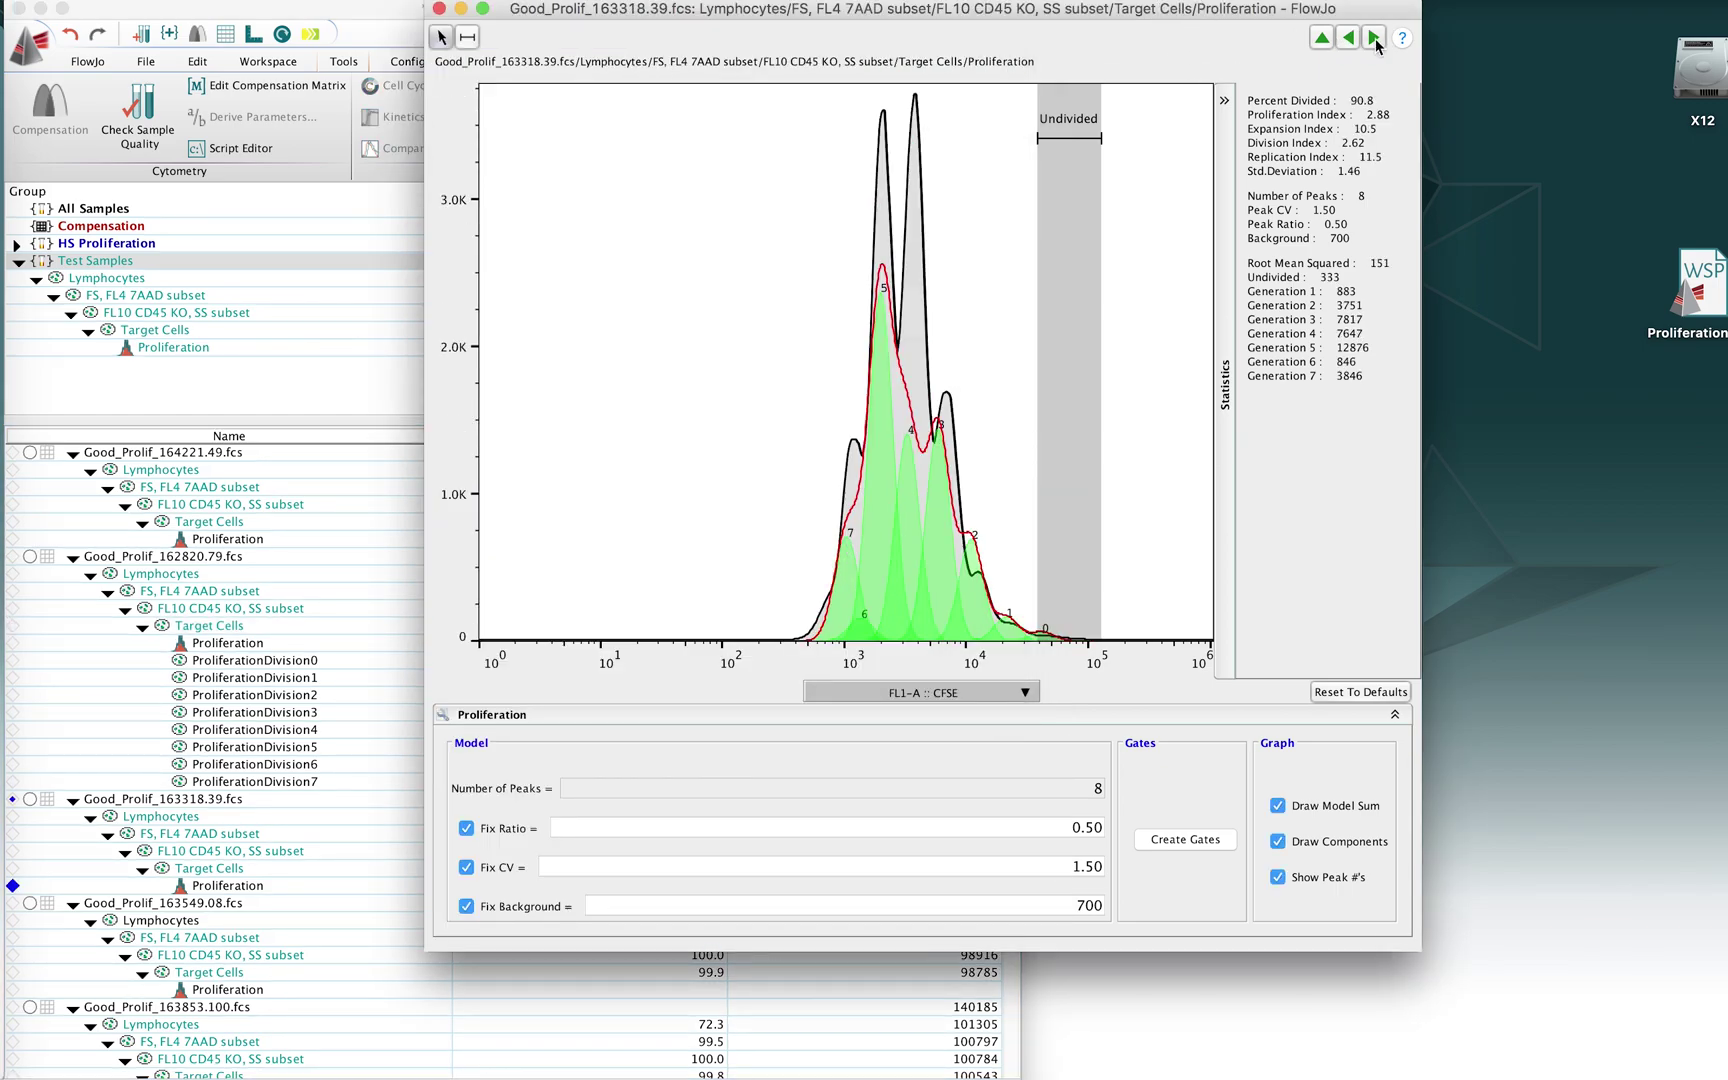
click(1375, 38)
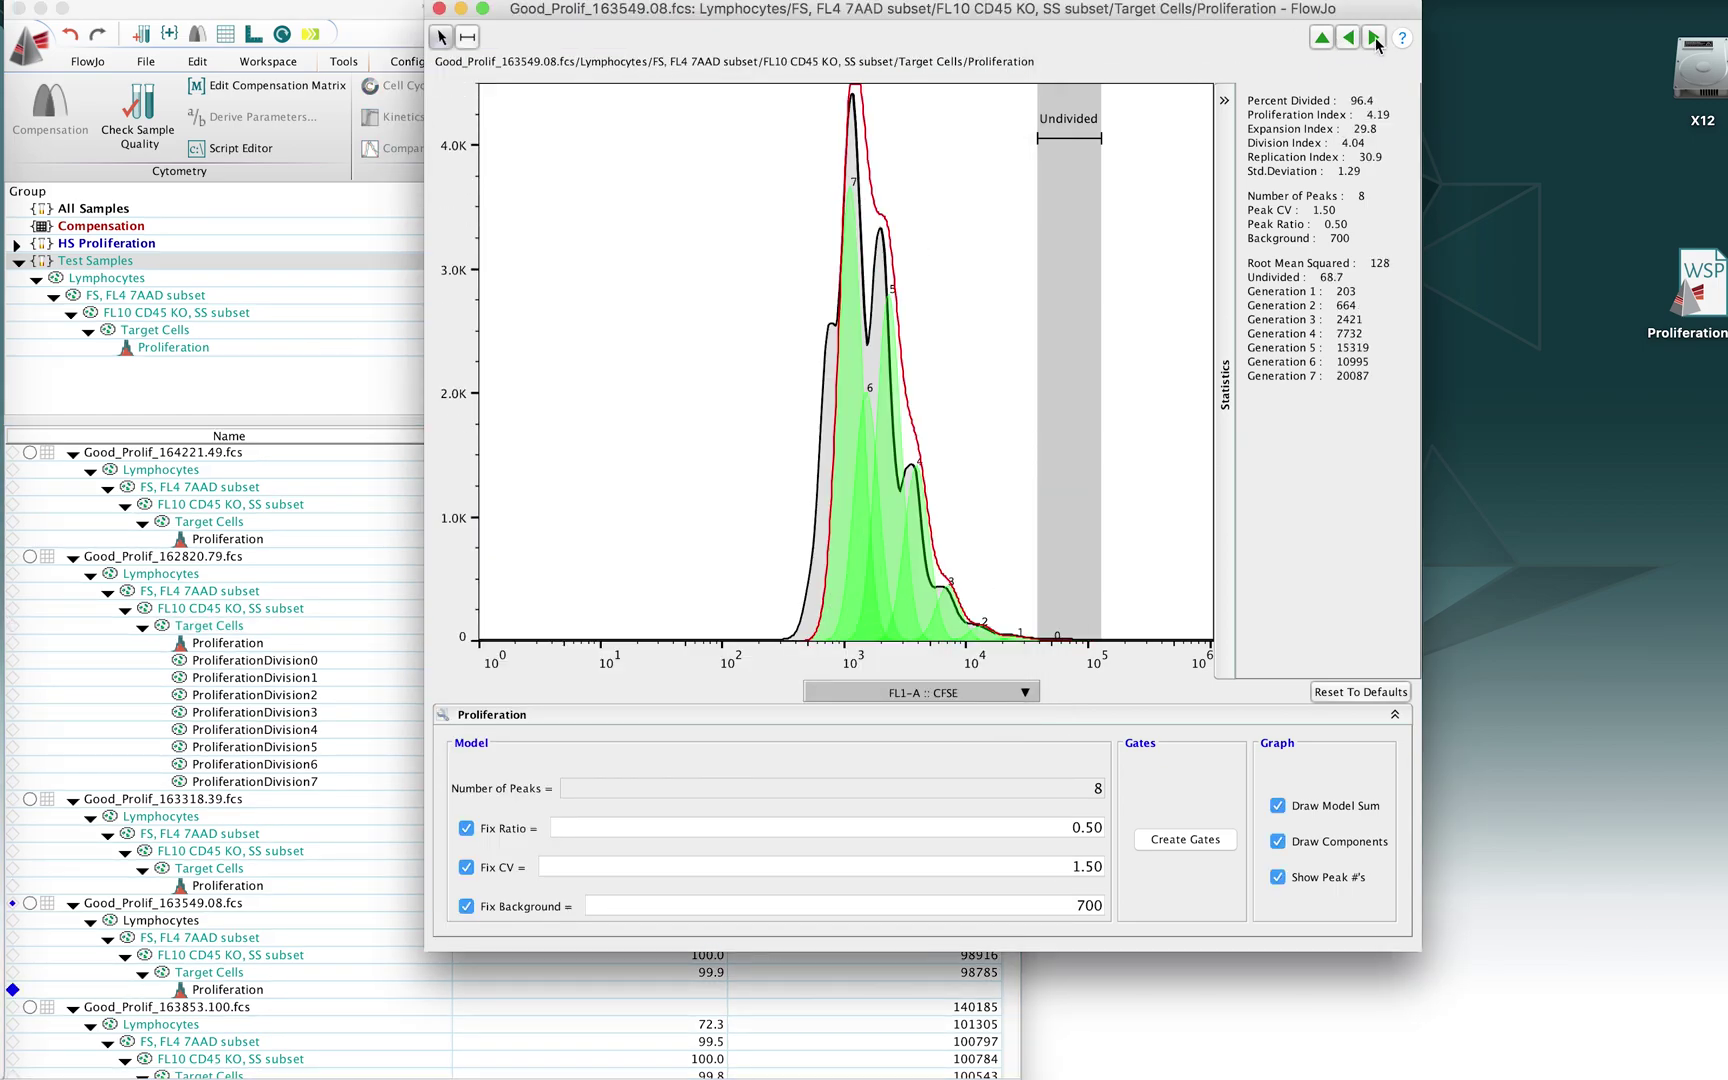
click(1348, 38)
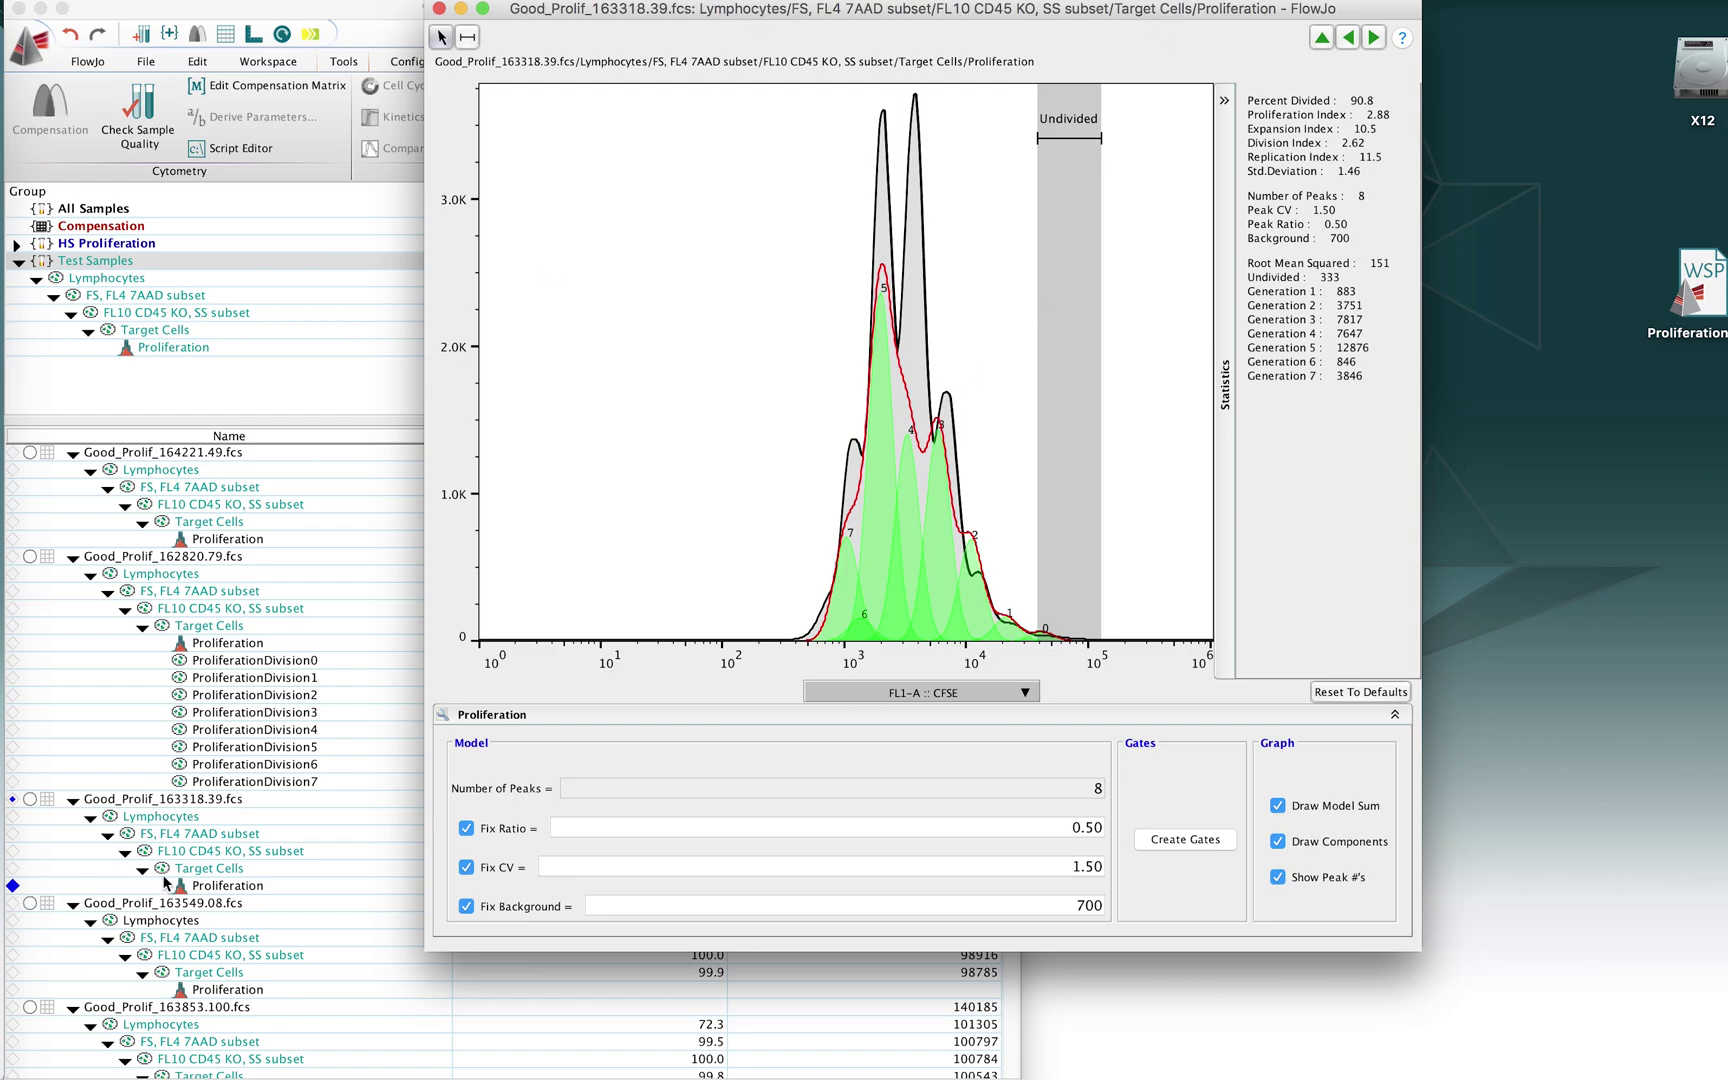
click(208, 886)
double_click(208, 886)
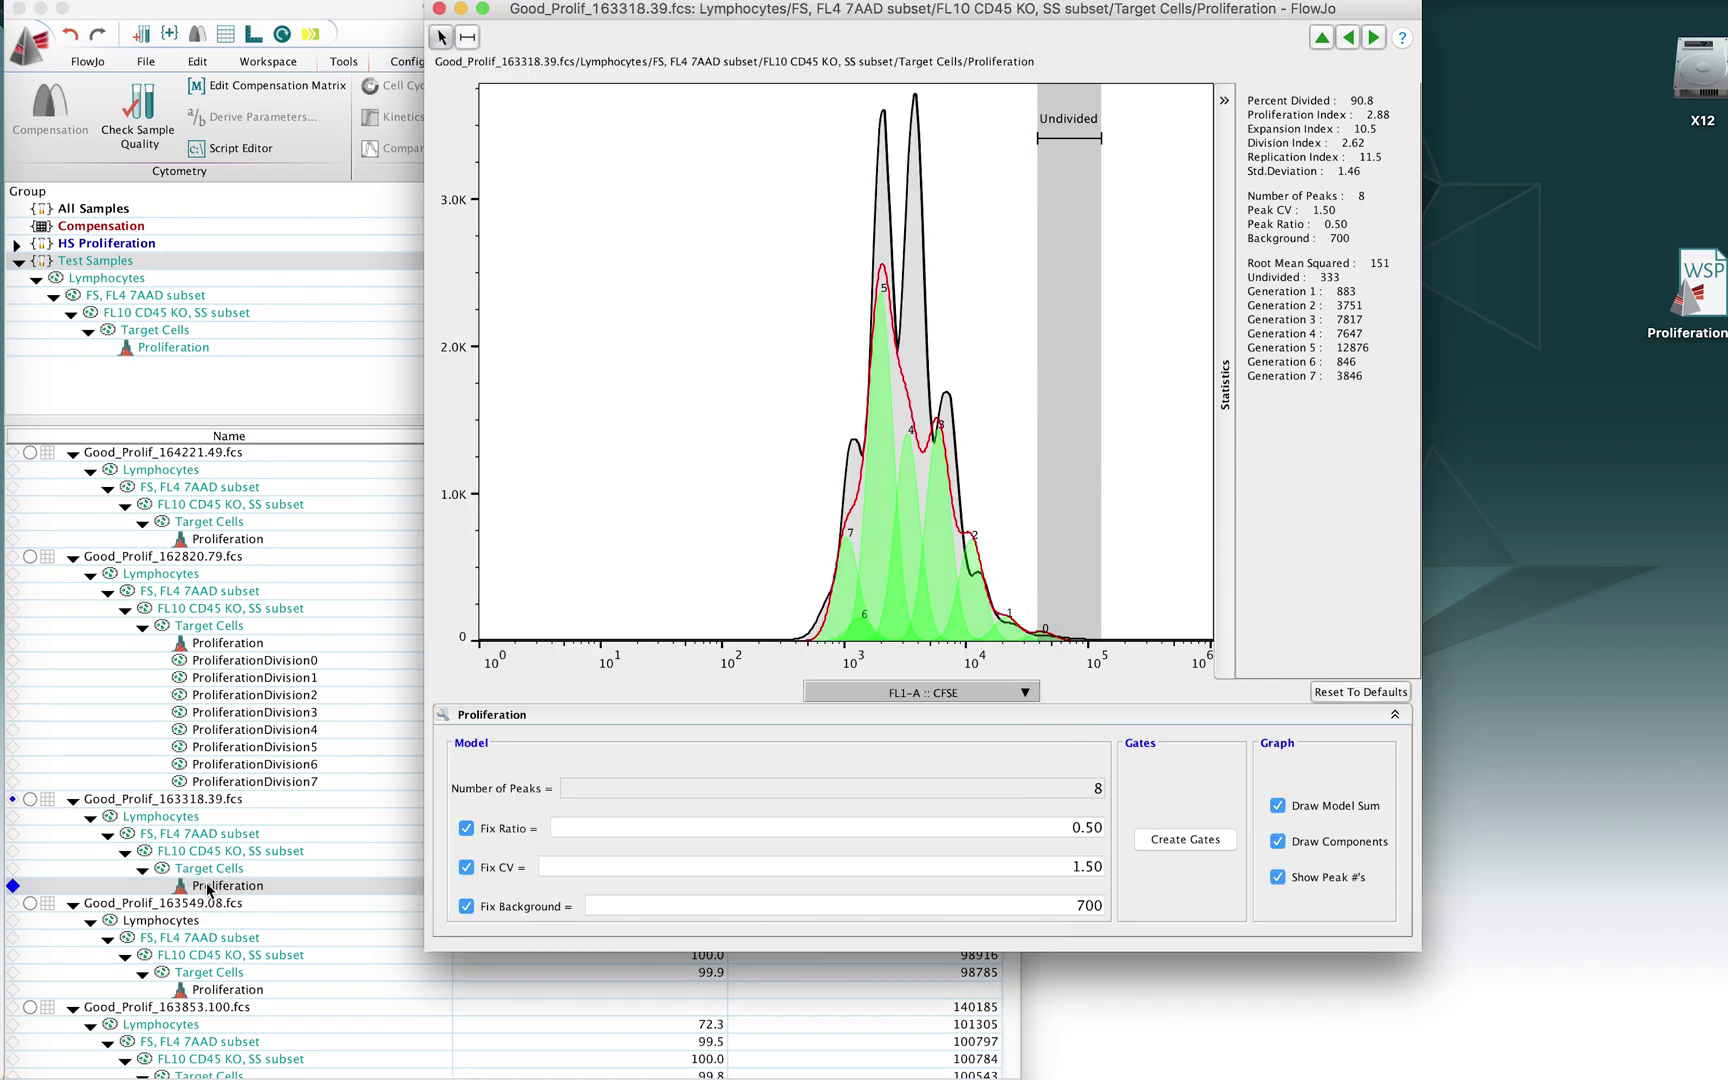
Create the division gates, select the ProliferationDivision3 gates, and start a new layout.
click(1195, 840)
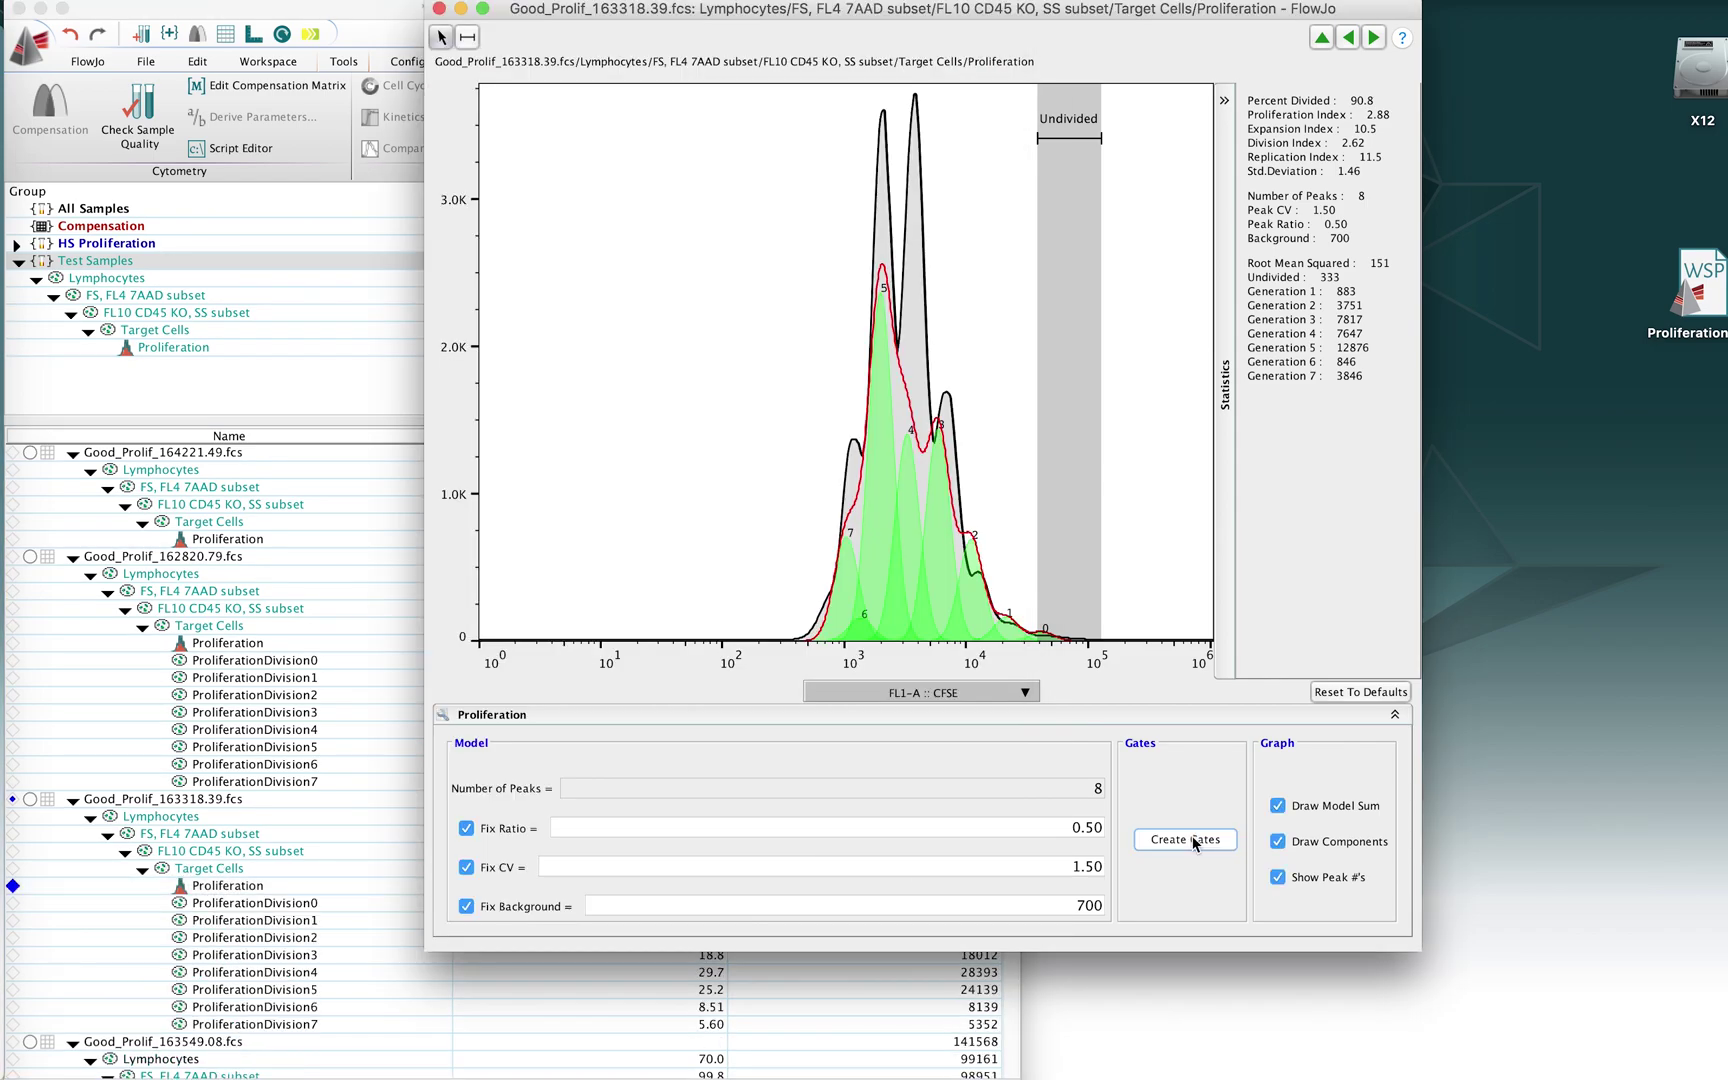
click(272, 957)
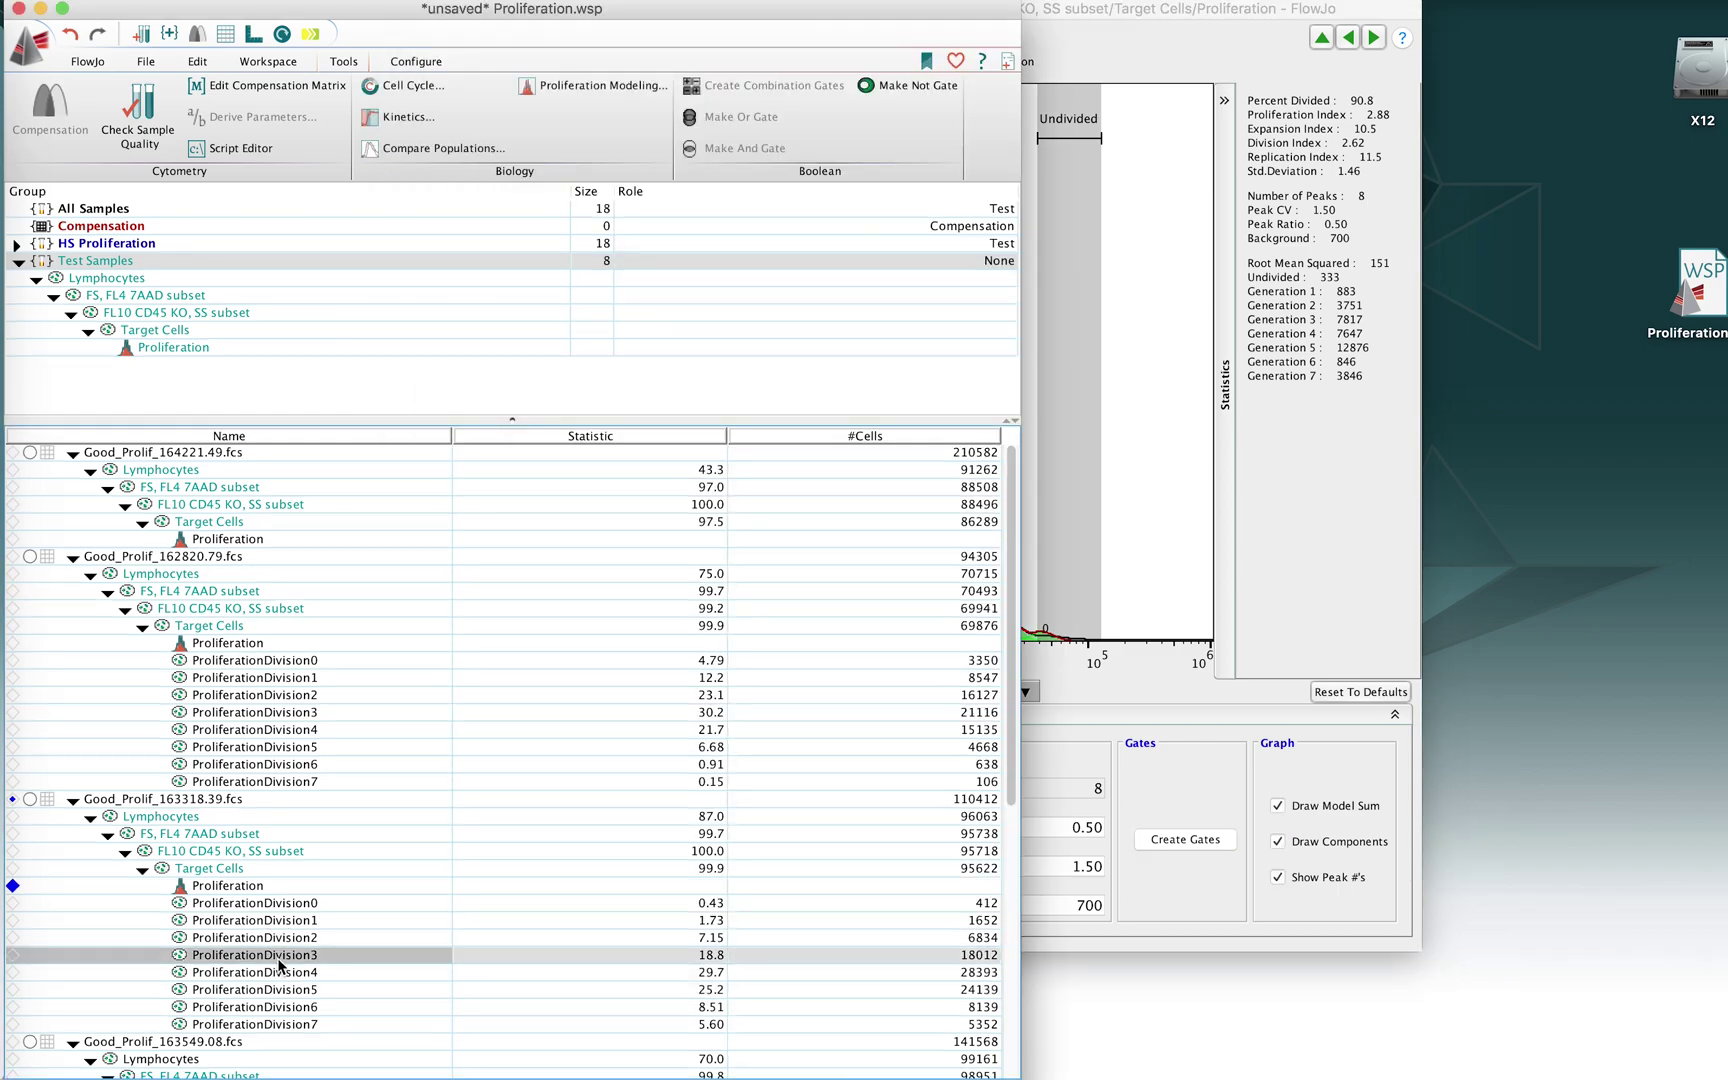
click(272, 713)
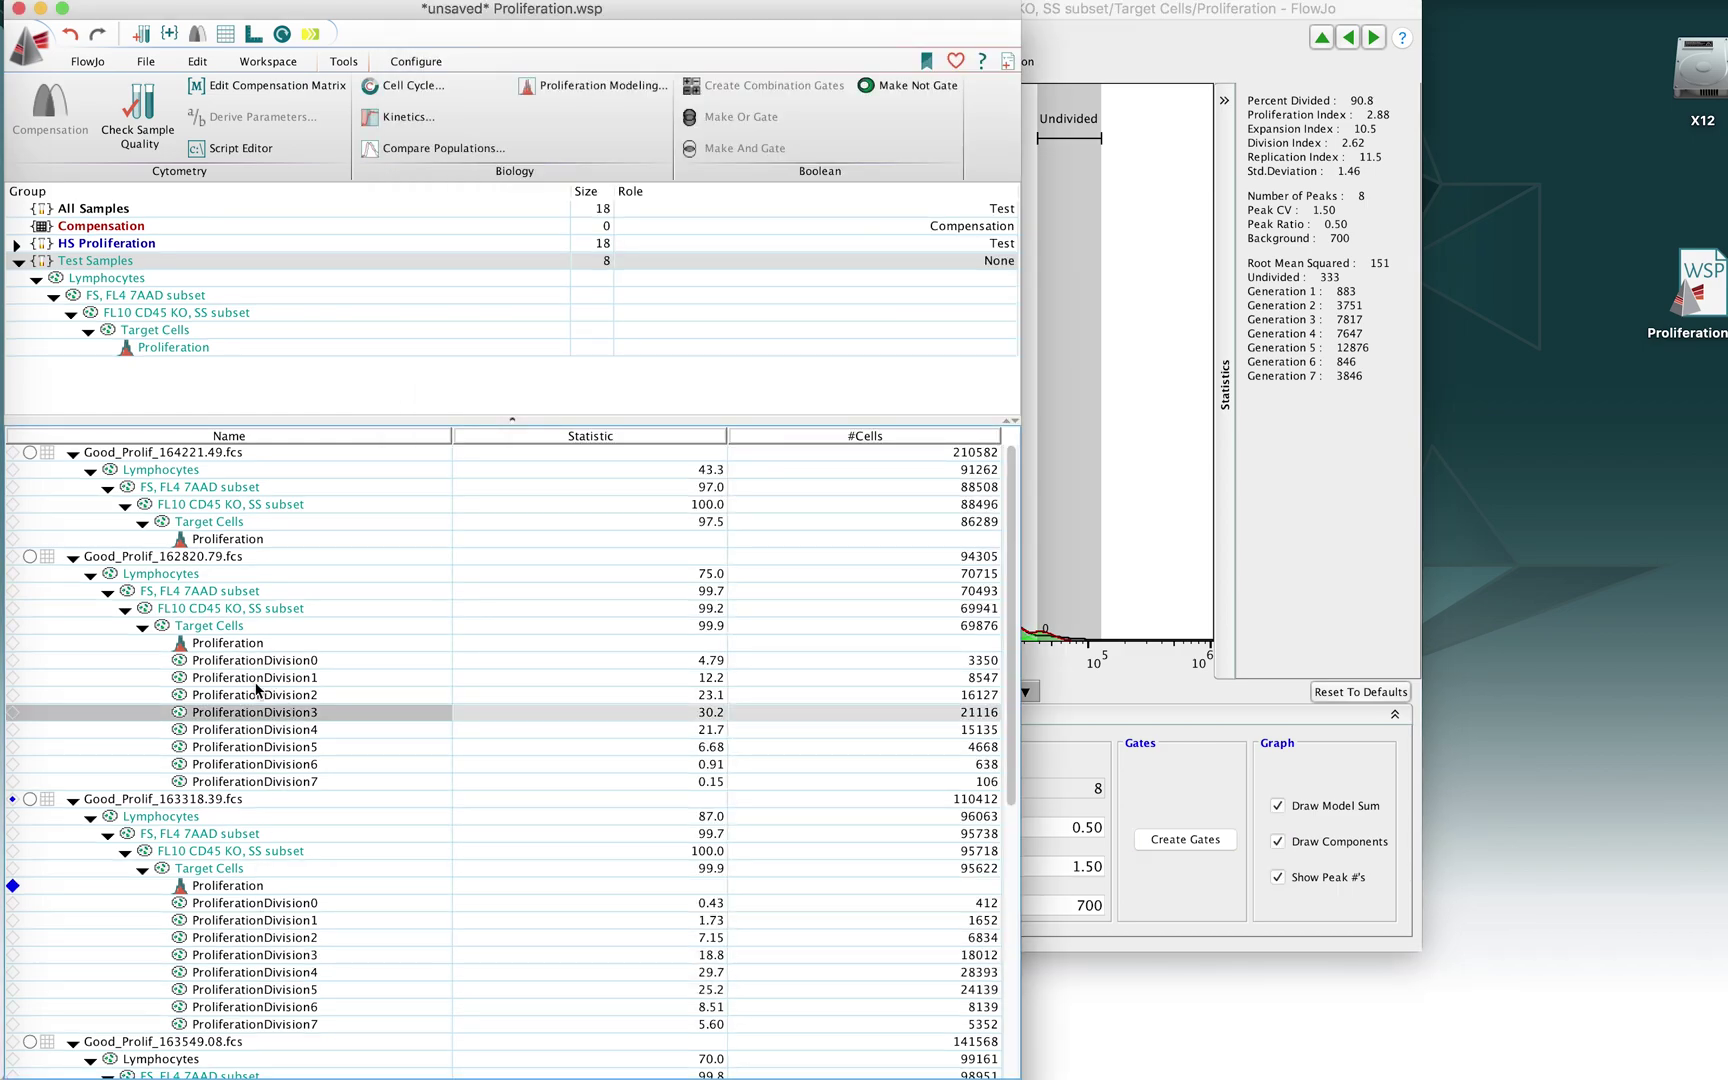
click(254, 35)
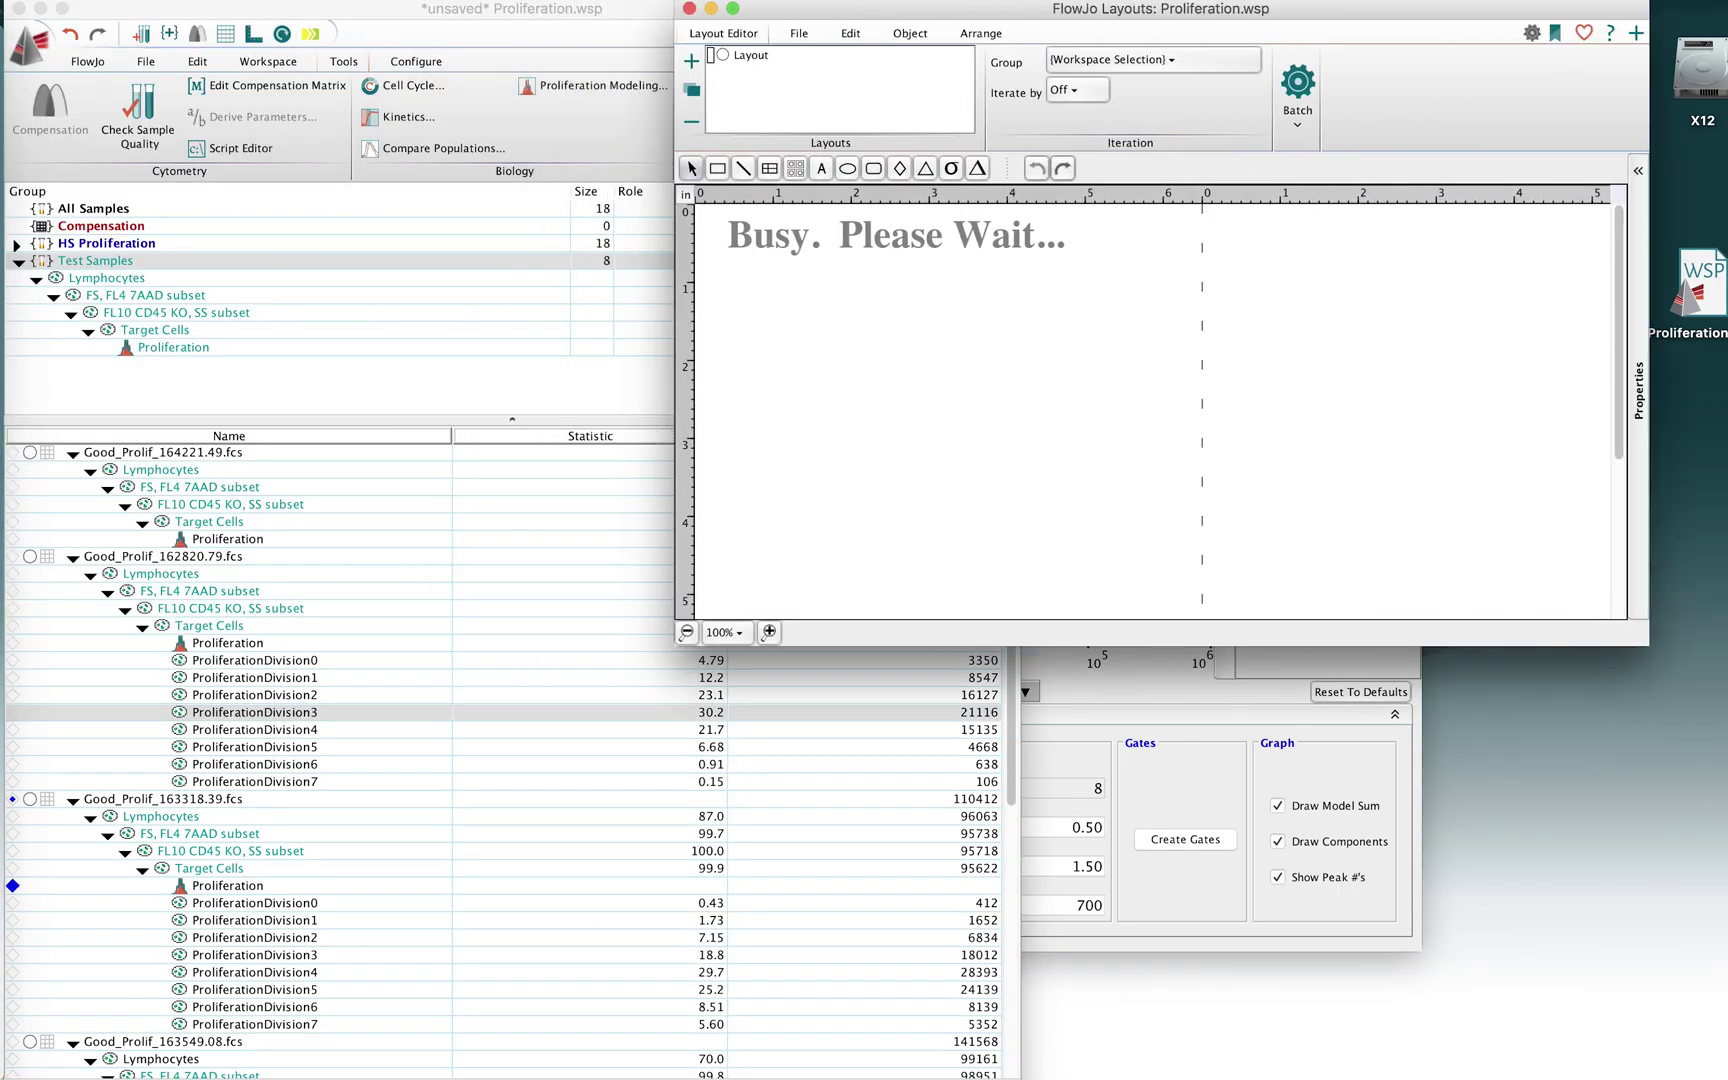
click(268, 710)
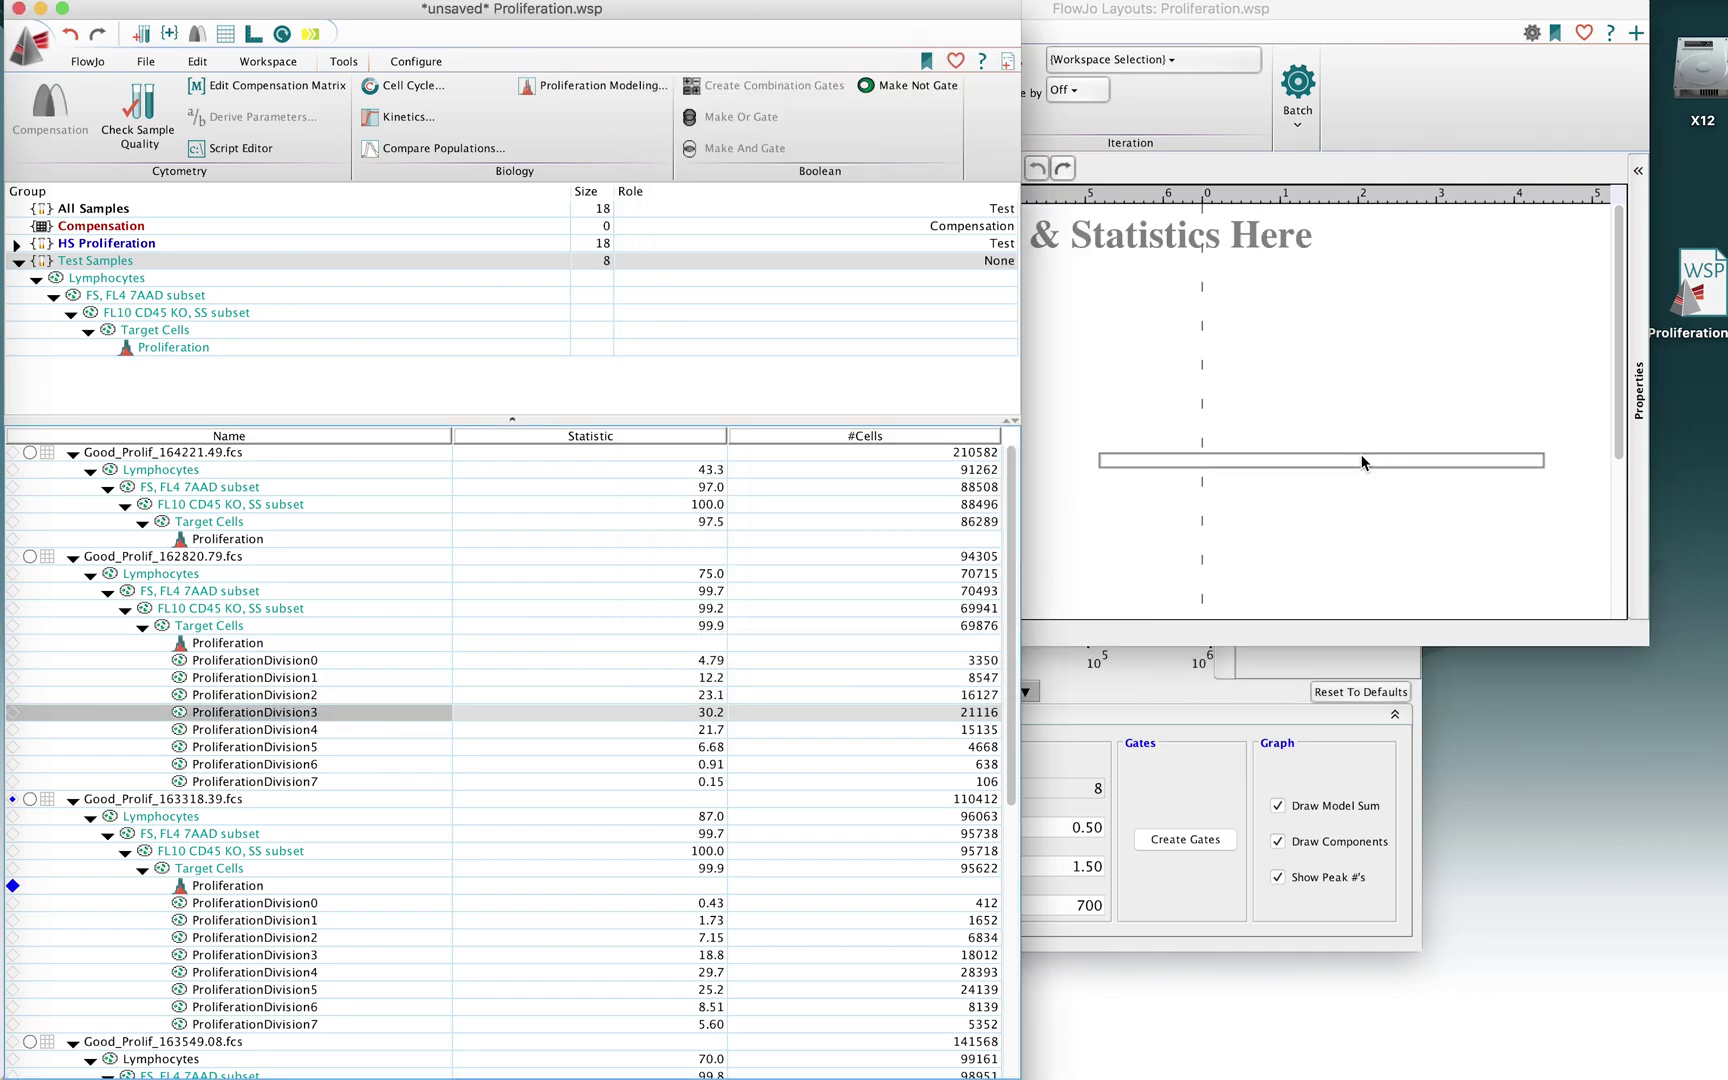
Overlay Good_Prolif_163318.39's ProliferationDivision3 on the layout histogram and arrange the legend above it.
click(279, 956)
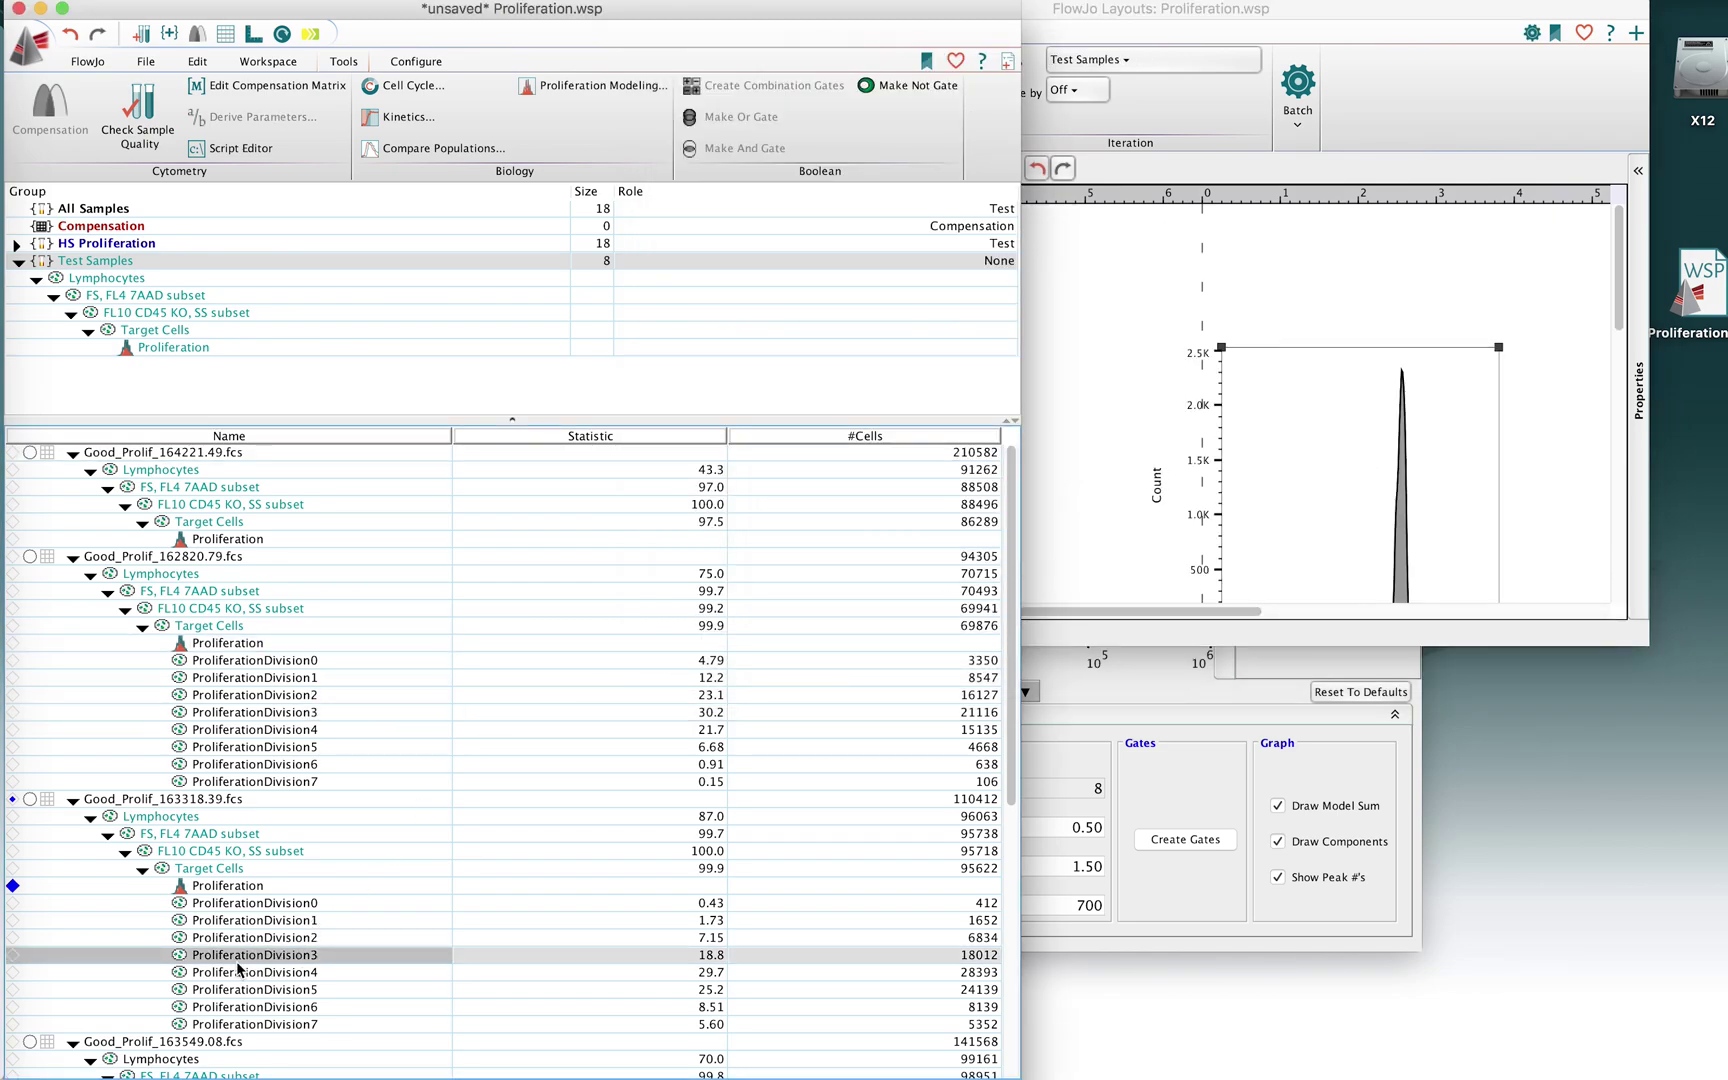
drag(228, 965, 1358, 528)
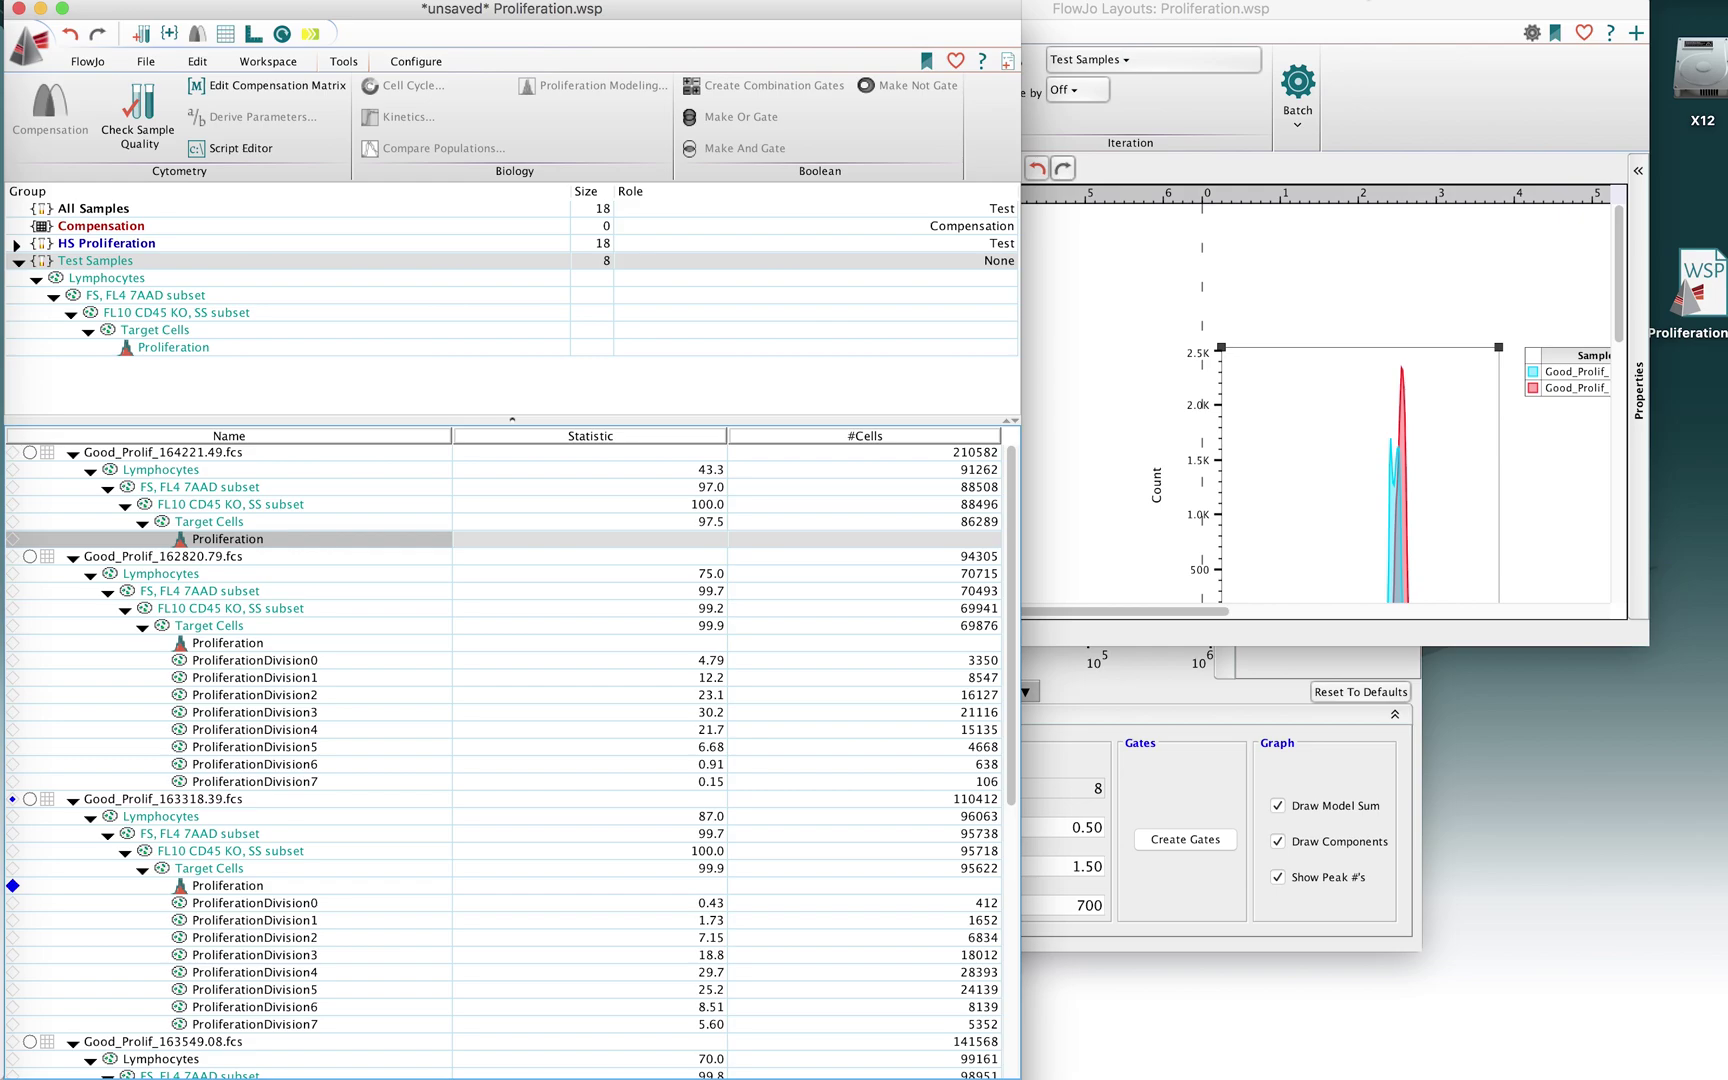
drag(1404, 6, 1096, 8)
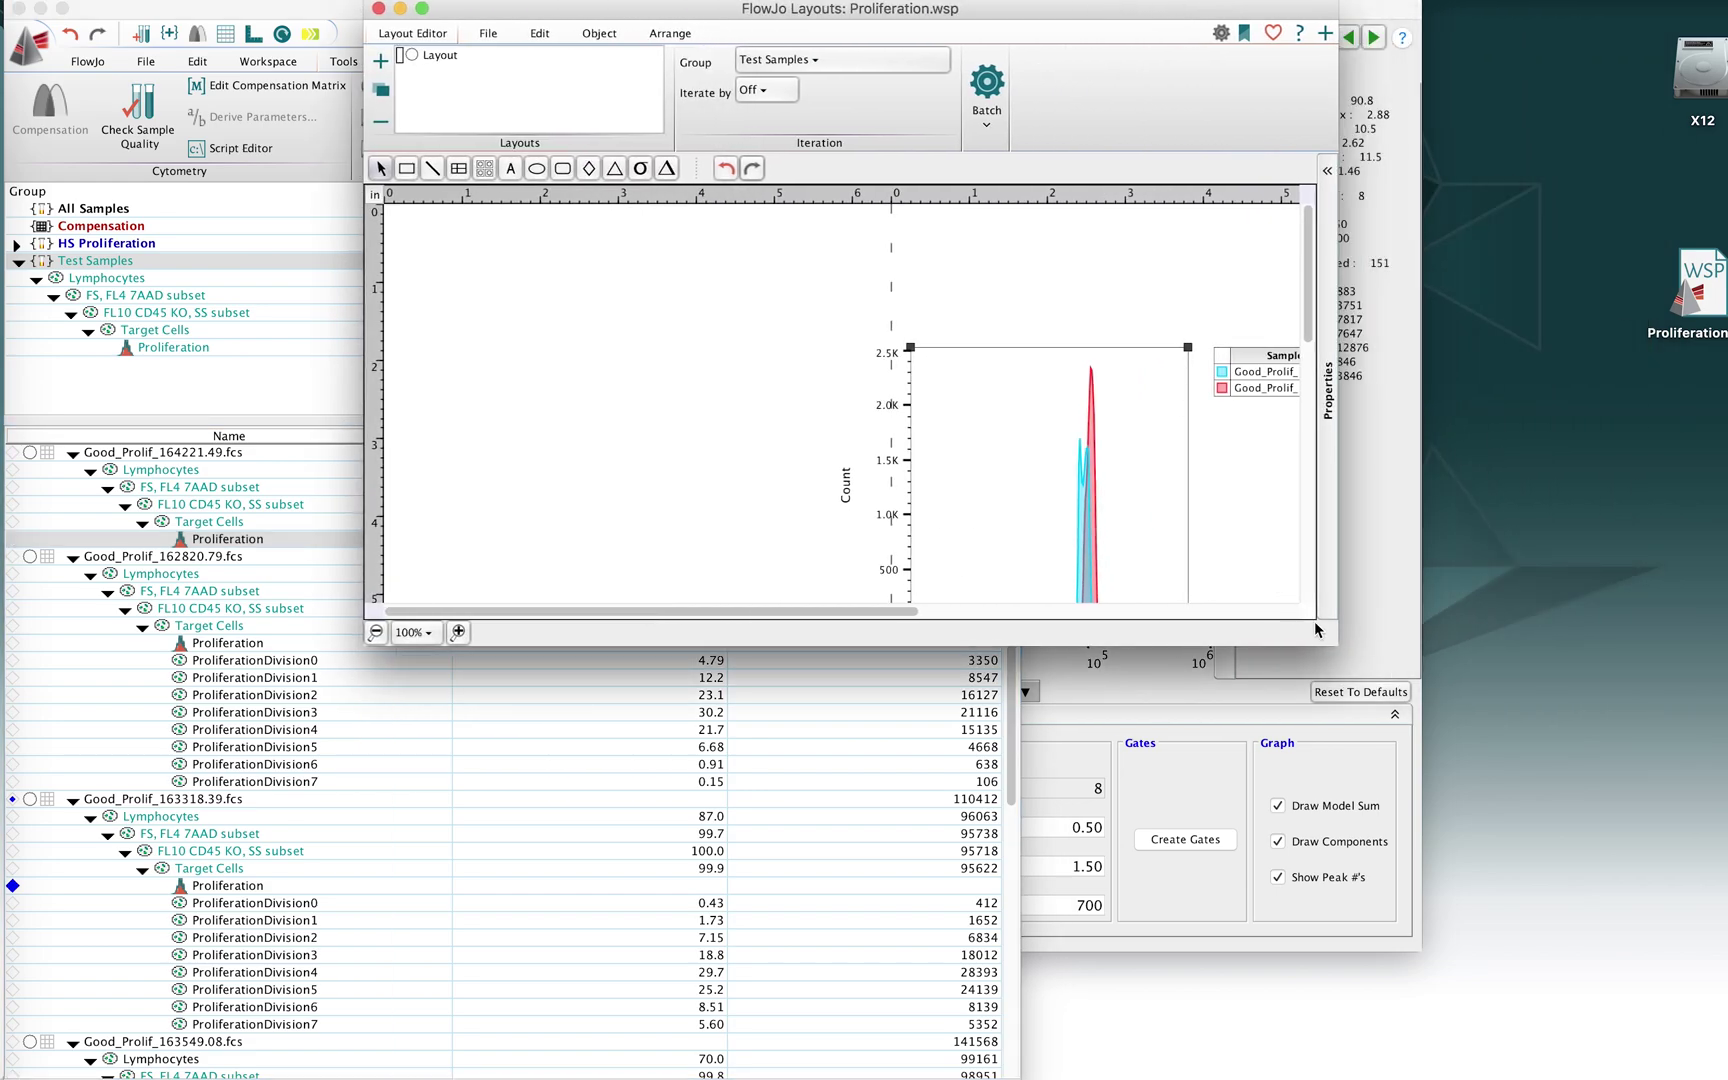
drag(1346, 661, 1540, 1058)
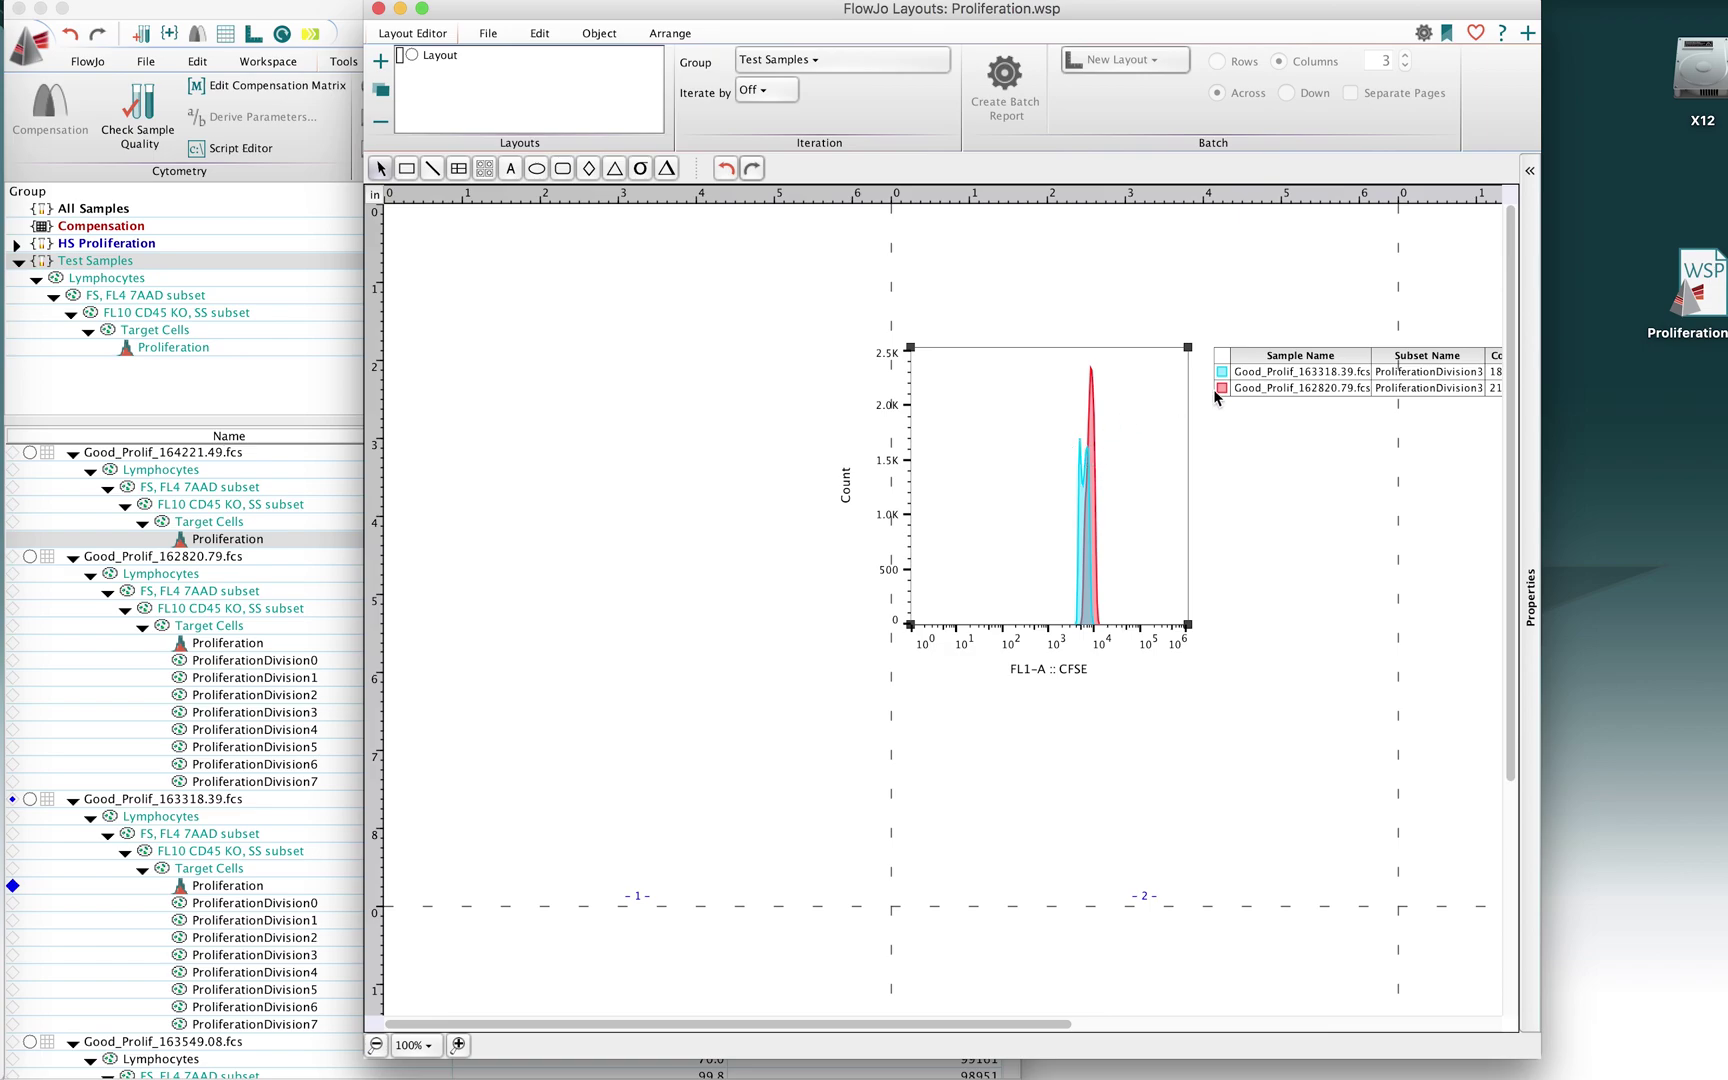
drag(1351, 358, 1037, 289)
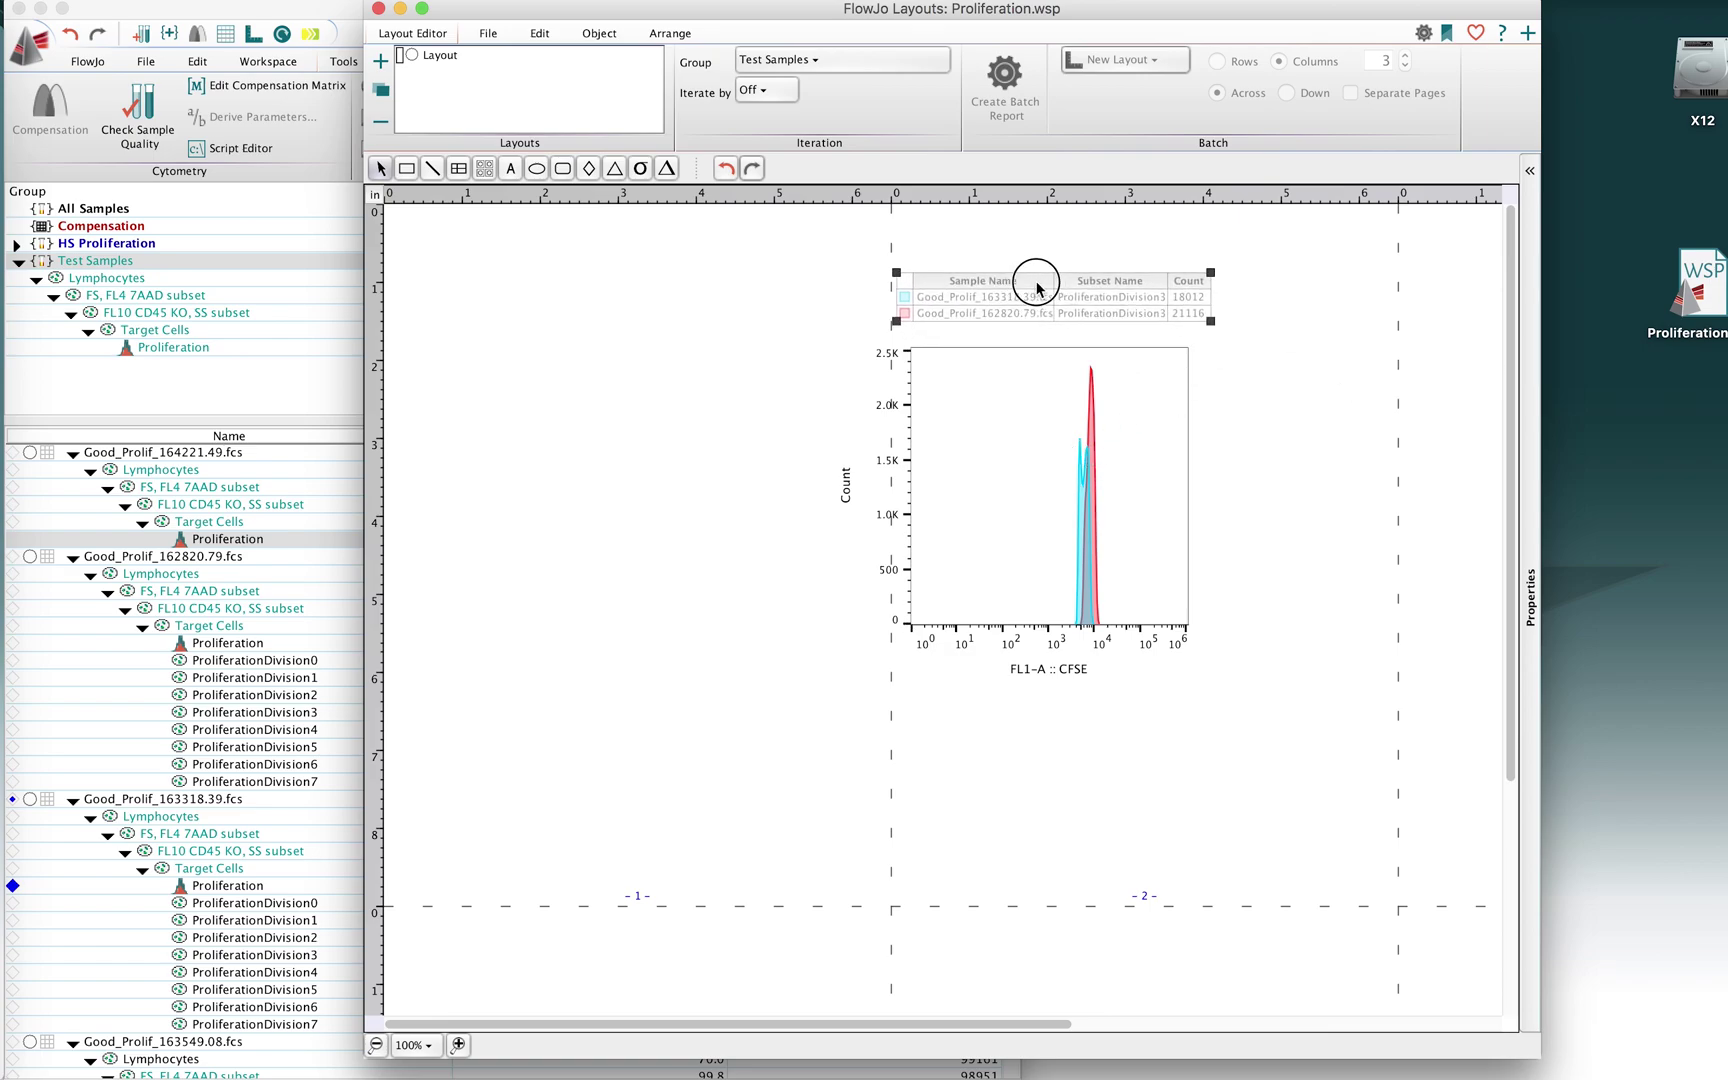
drag(1211, 321, 1365, 332)
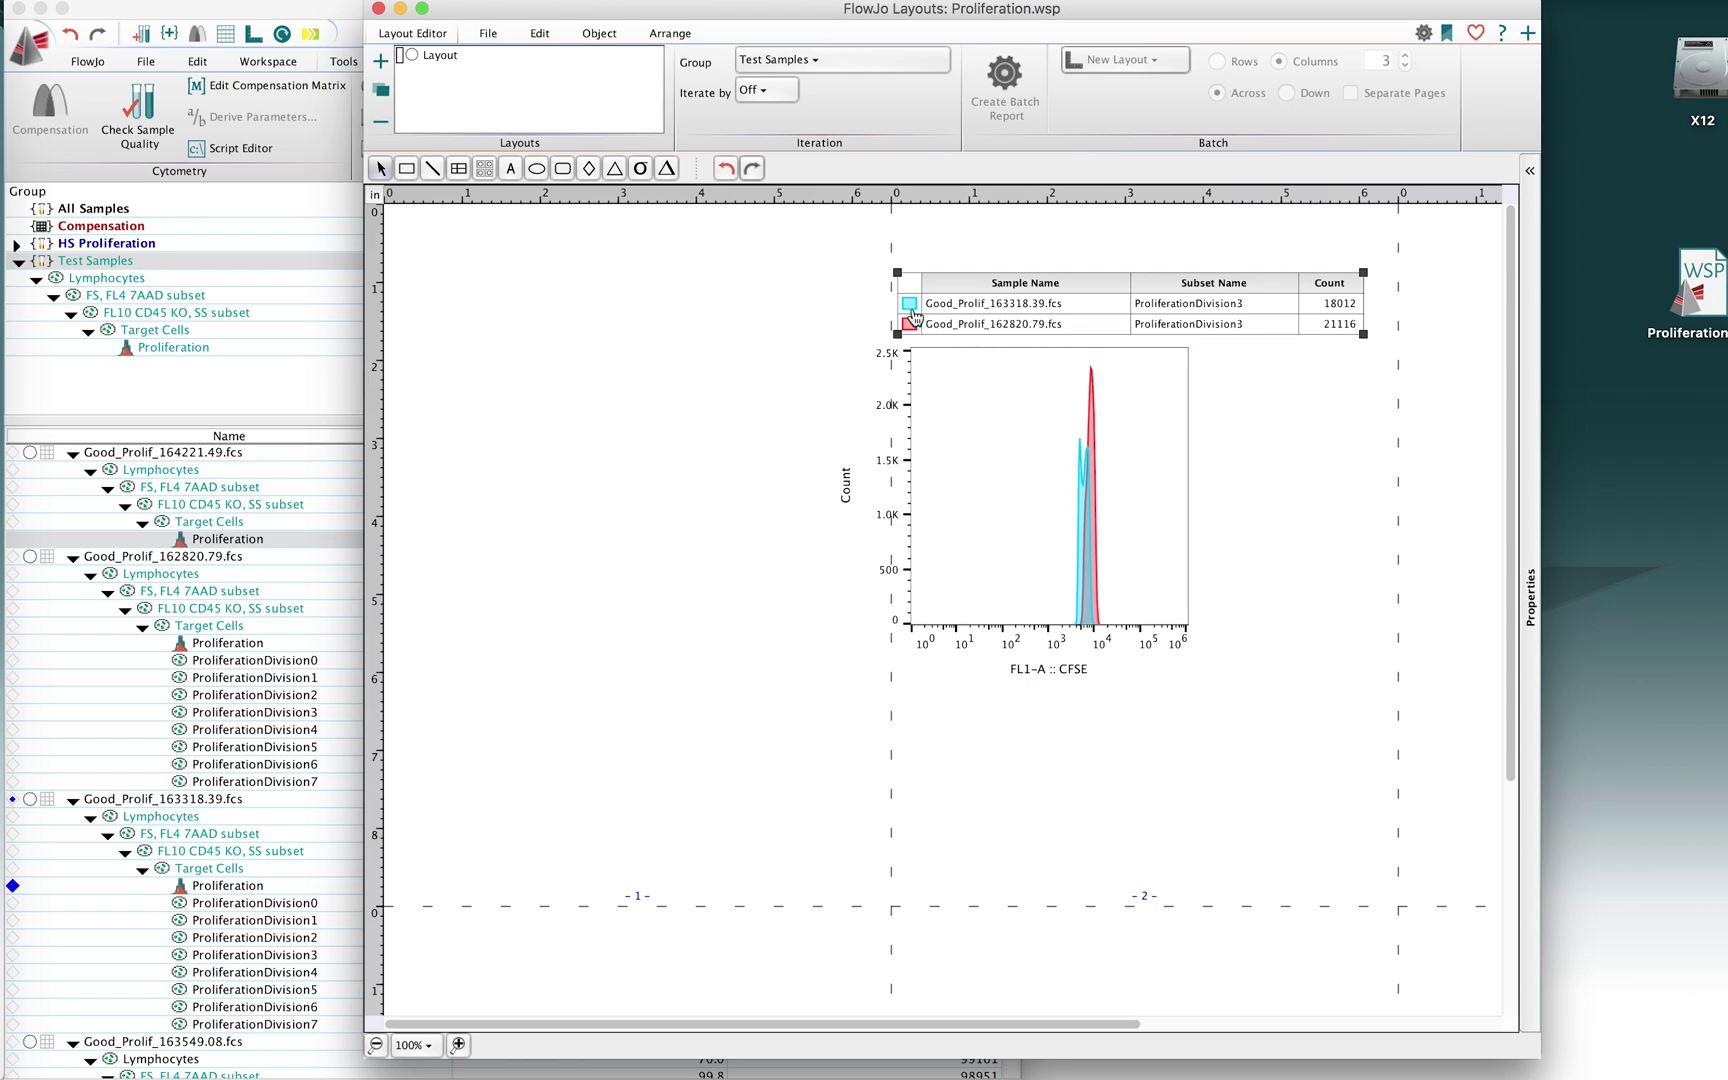
Open Good_Prolif_162820.79's proliferation graph, rearrange the windows, and add Layout-2.
click(225, 608)
click(226, 645)
double_click(226, 645)
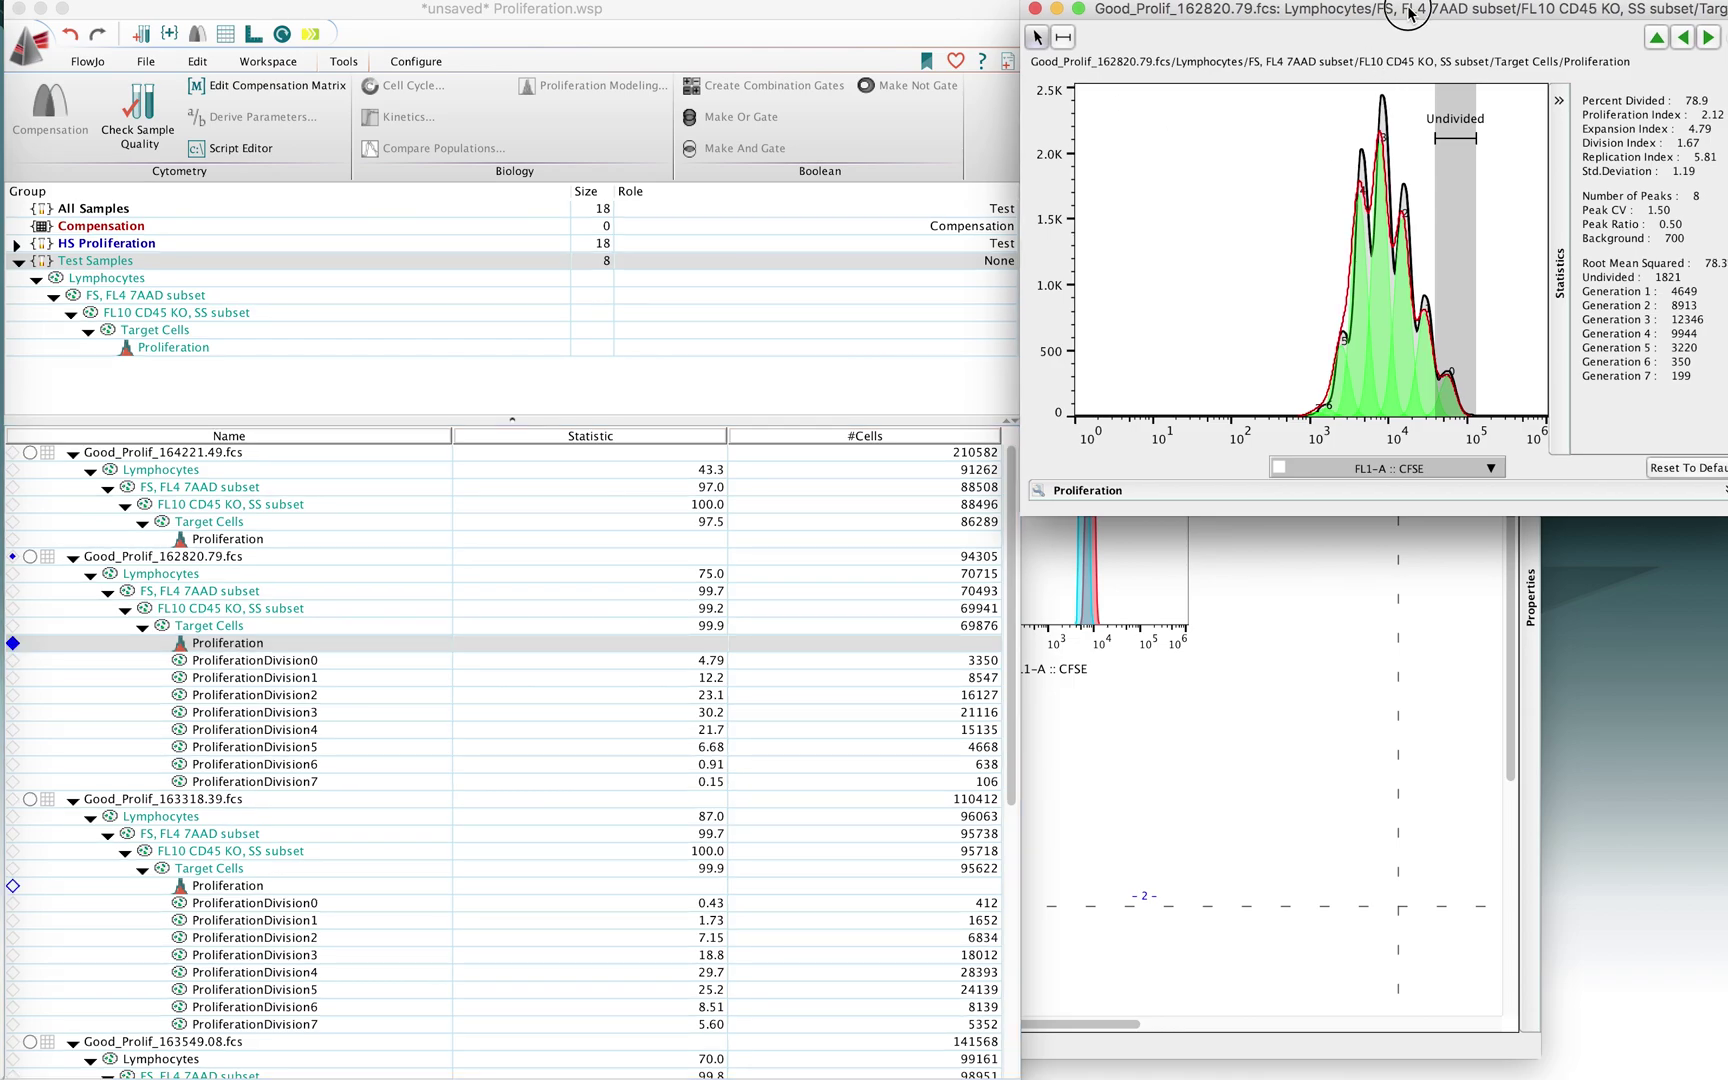
drag(1377, 30, 1153, 30)
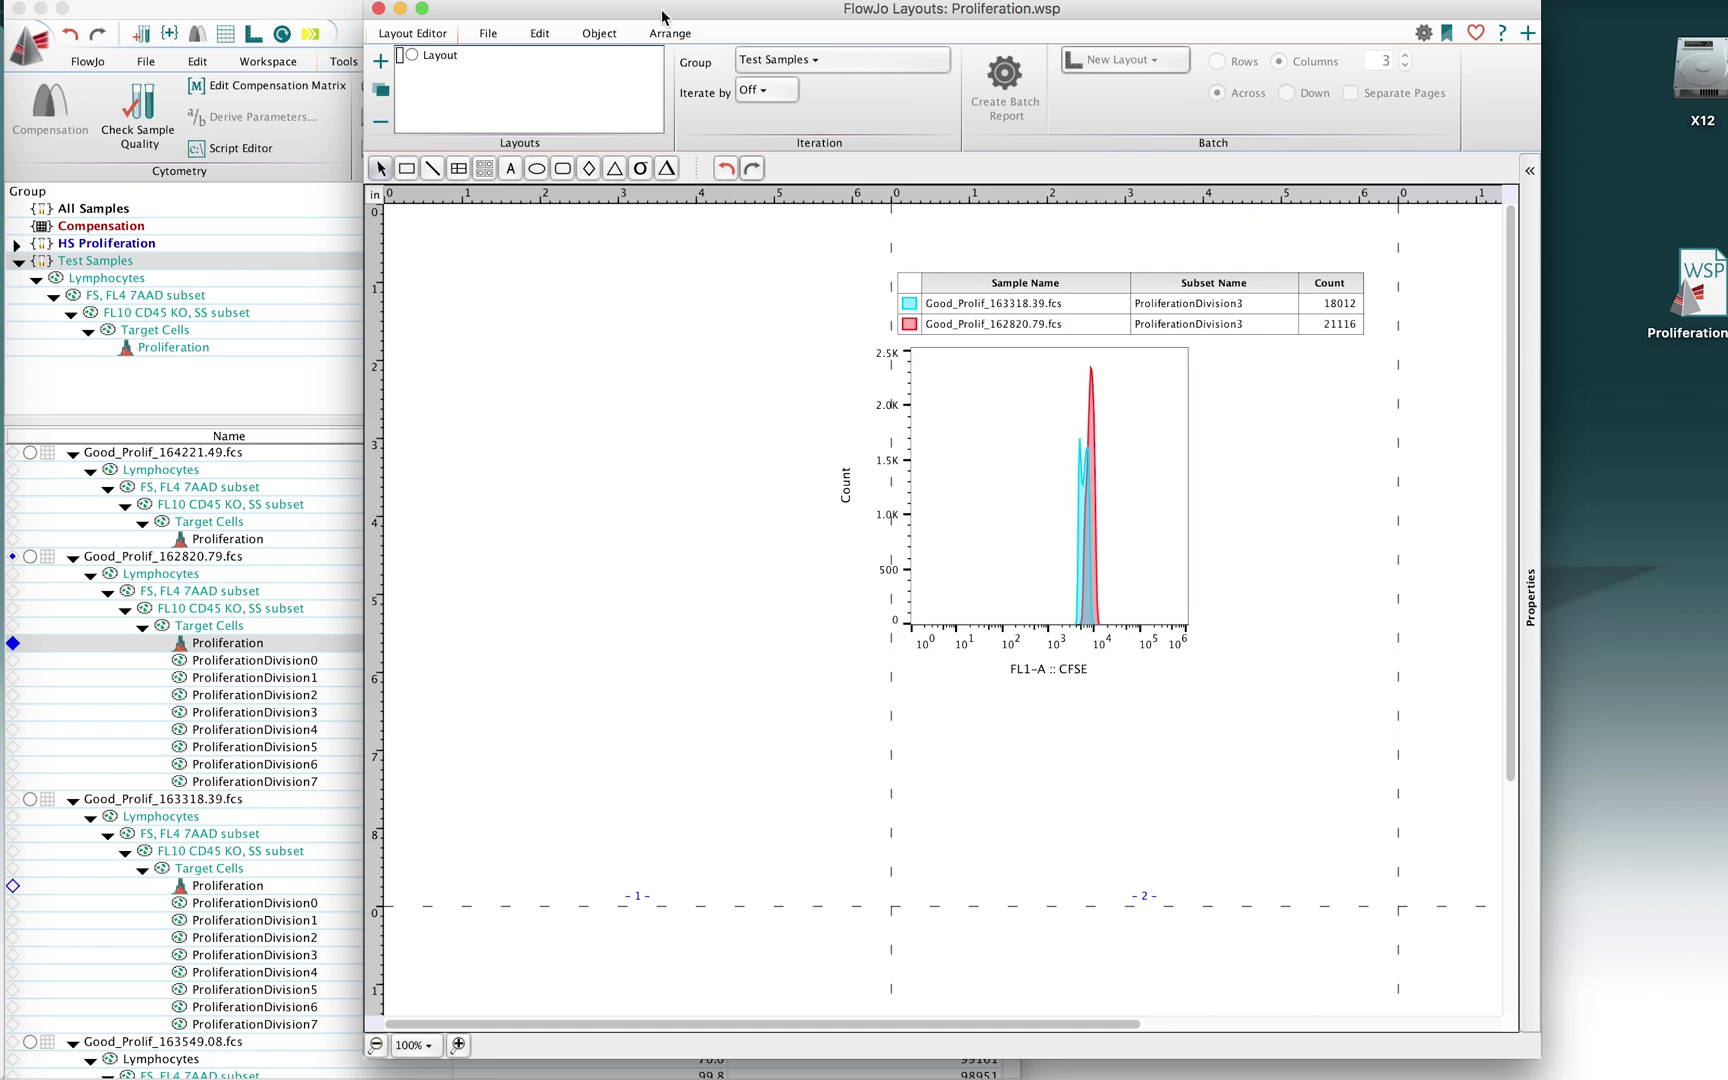
drag(666, 18, 722, 18)
click(446, 61)
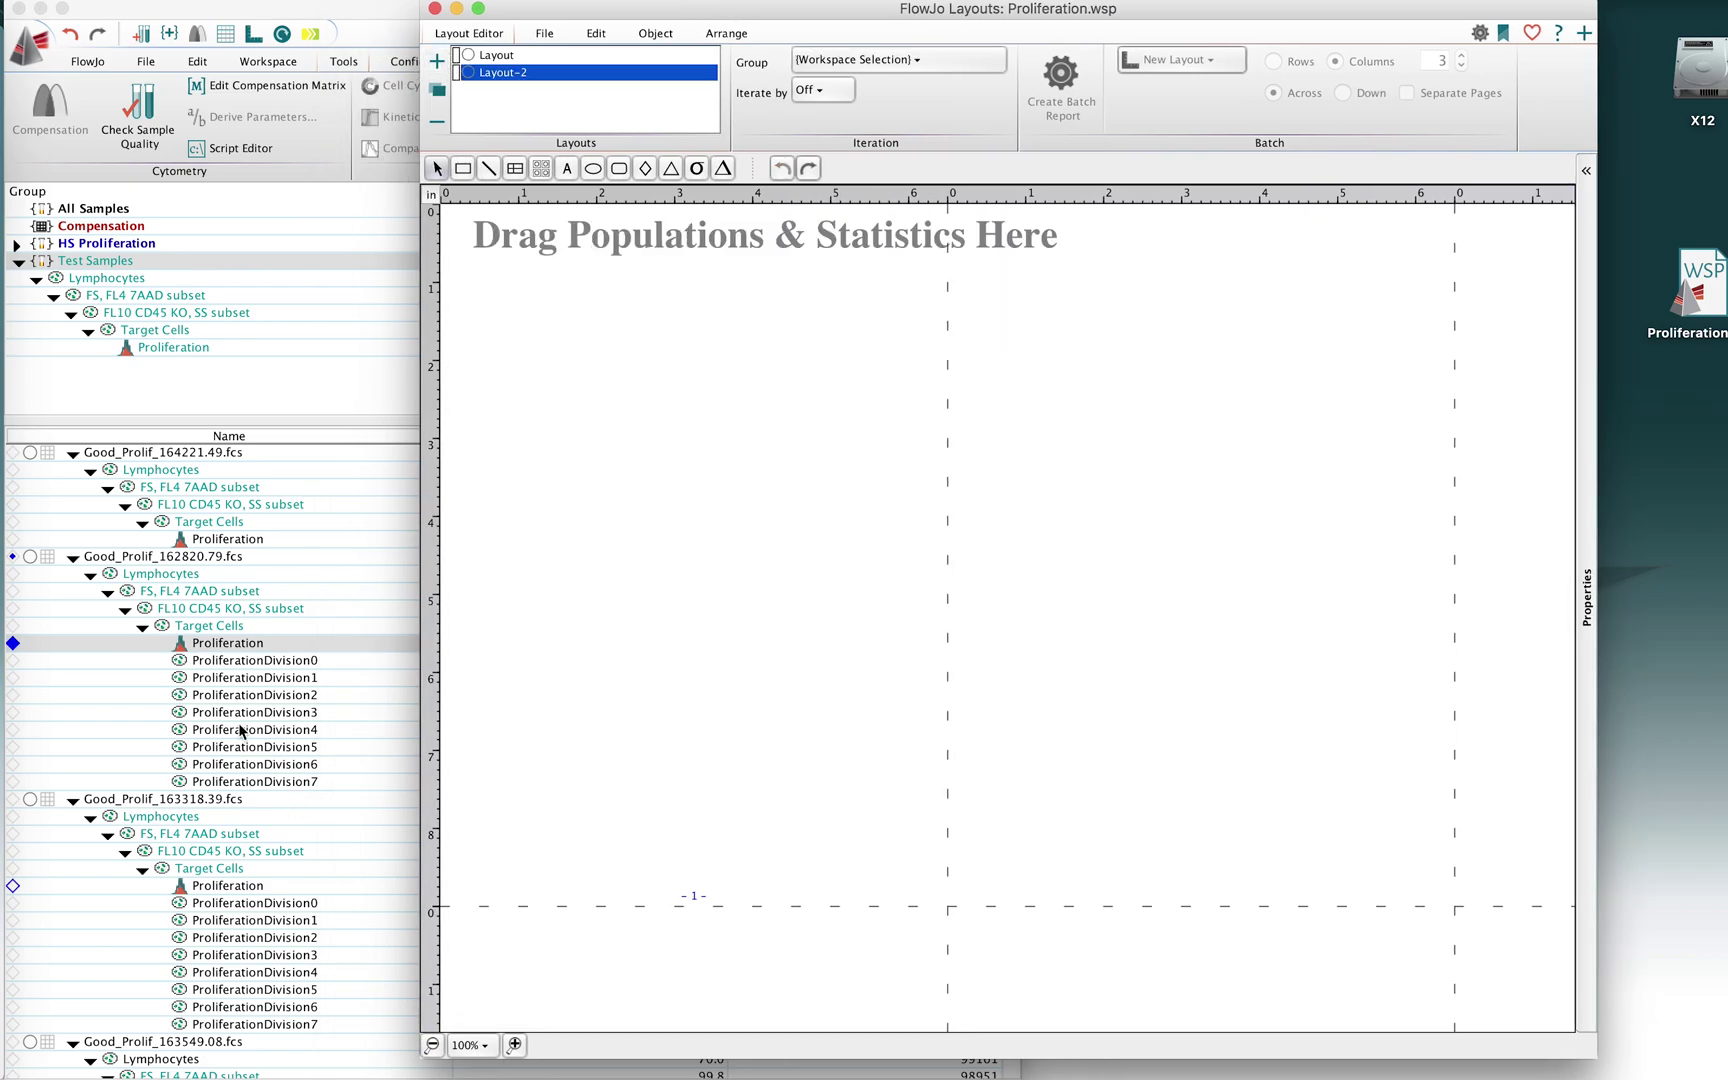
Place the Proliferation histogram in Layout-2 and edit the statistics text box beside it.
click(190, 645)
drag(300, 645, 797, 398)
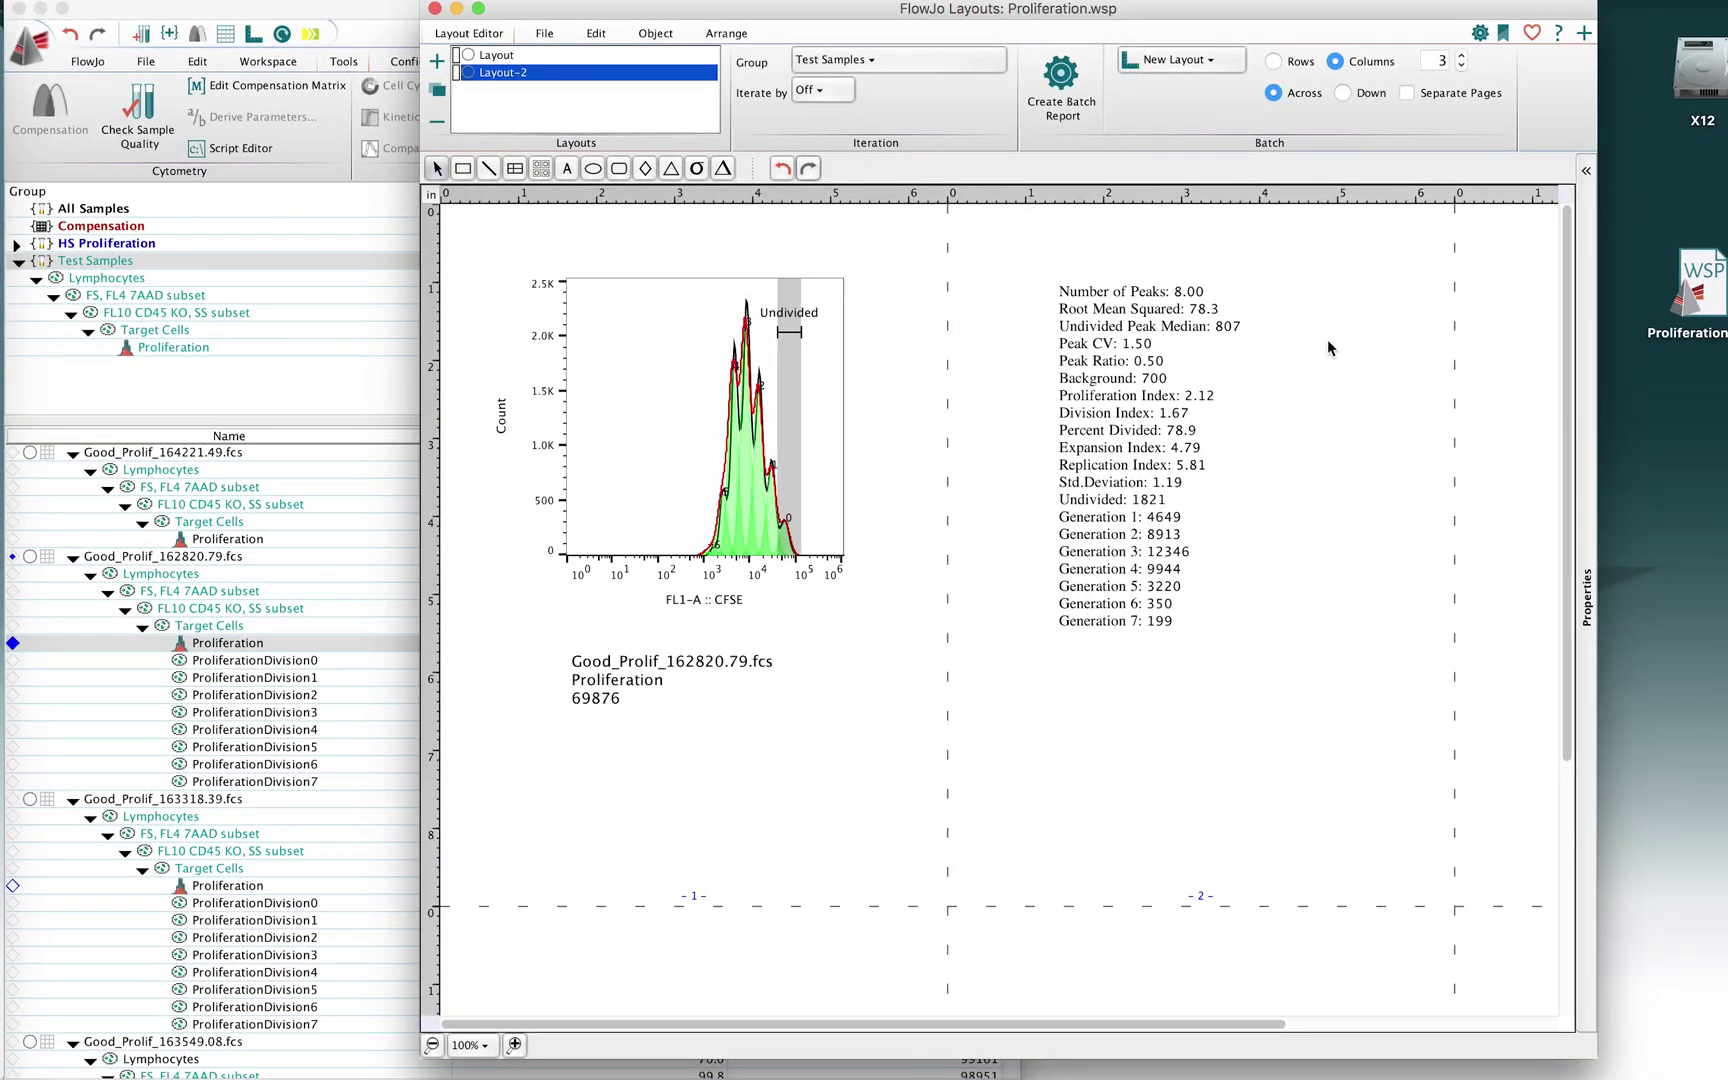
drag(1180, 406, 976, 412)
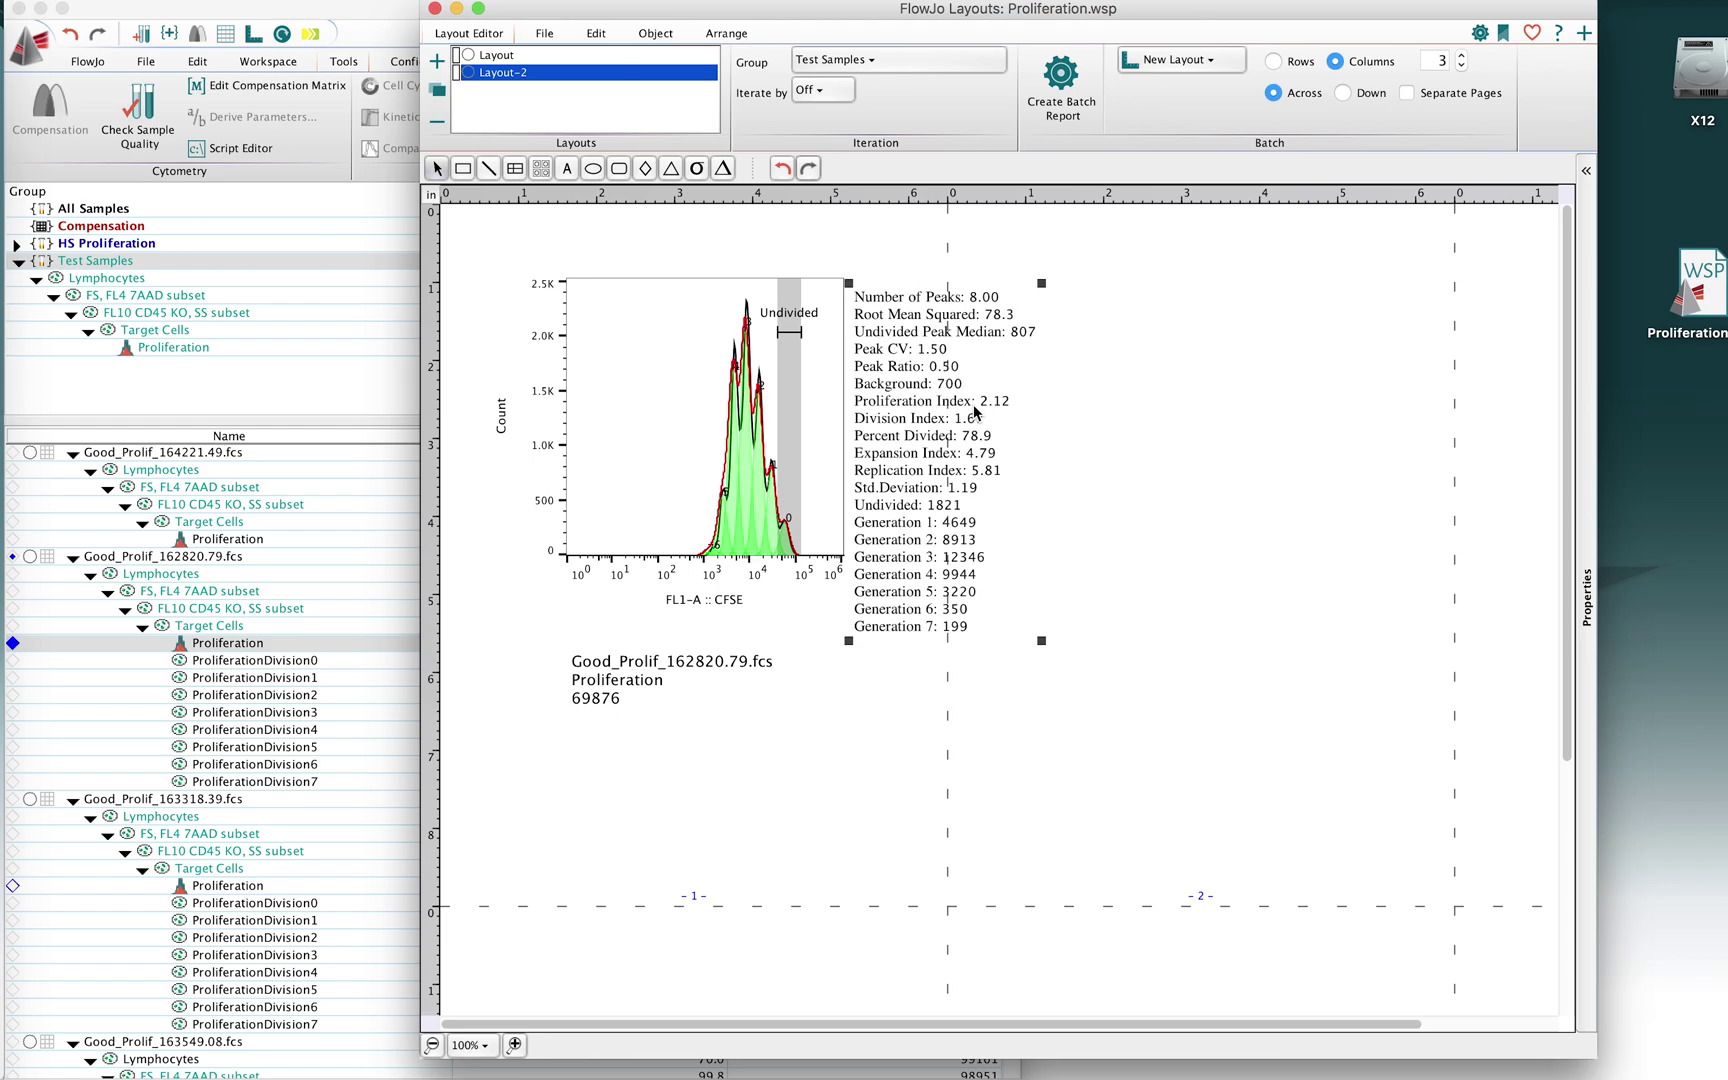
double_click(925, 500)
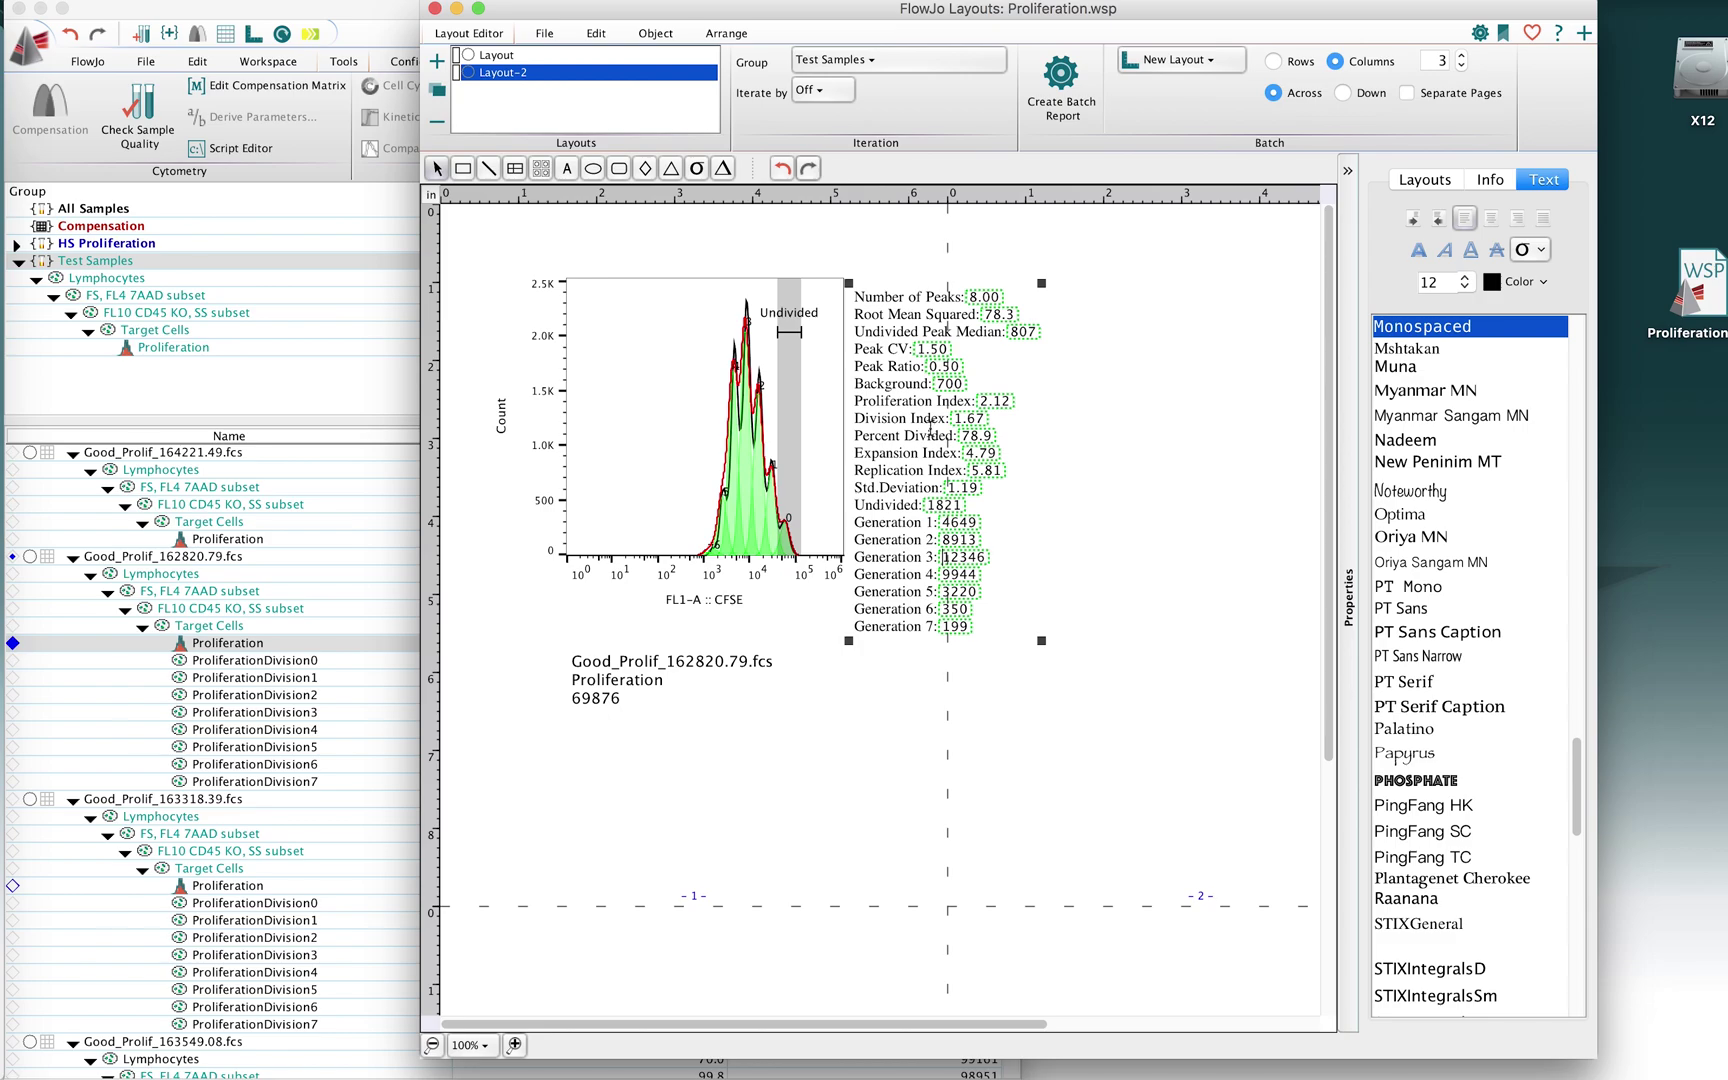
click(1094, 400)
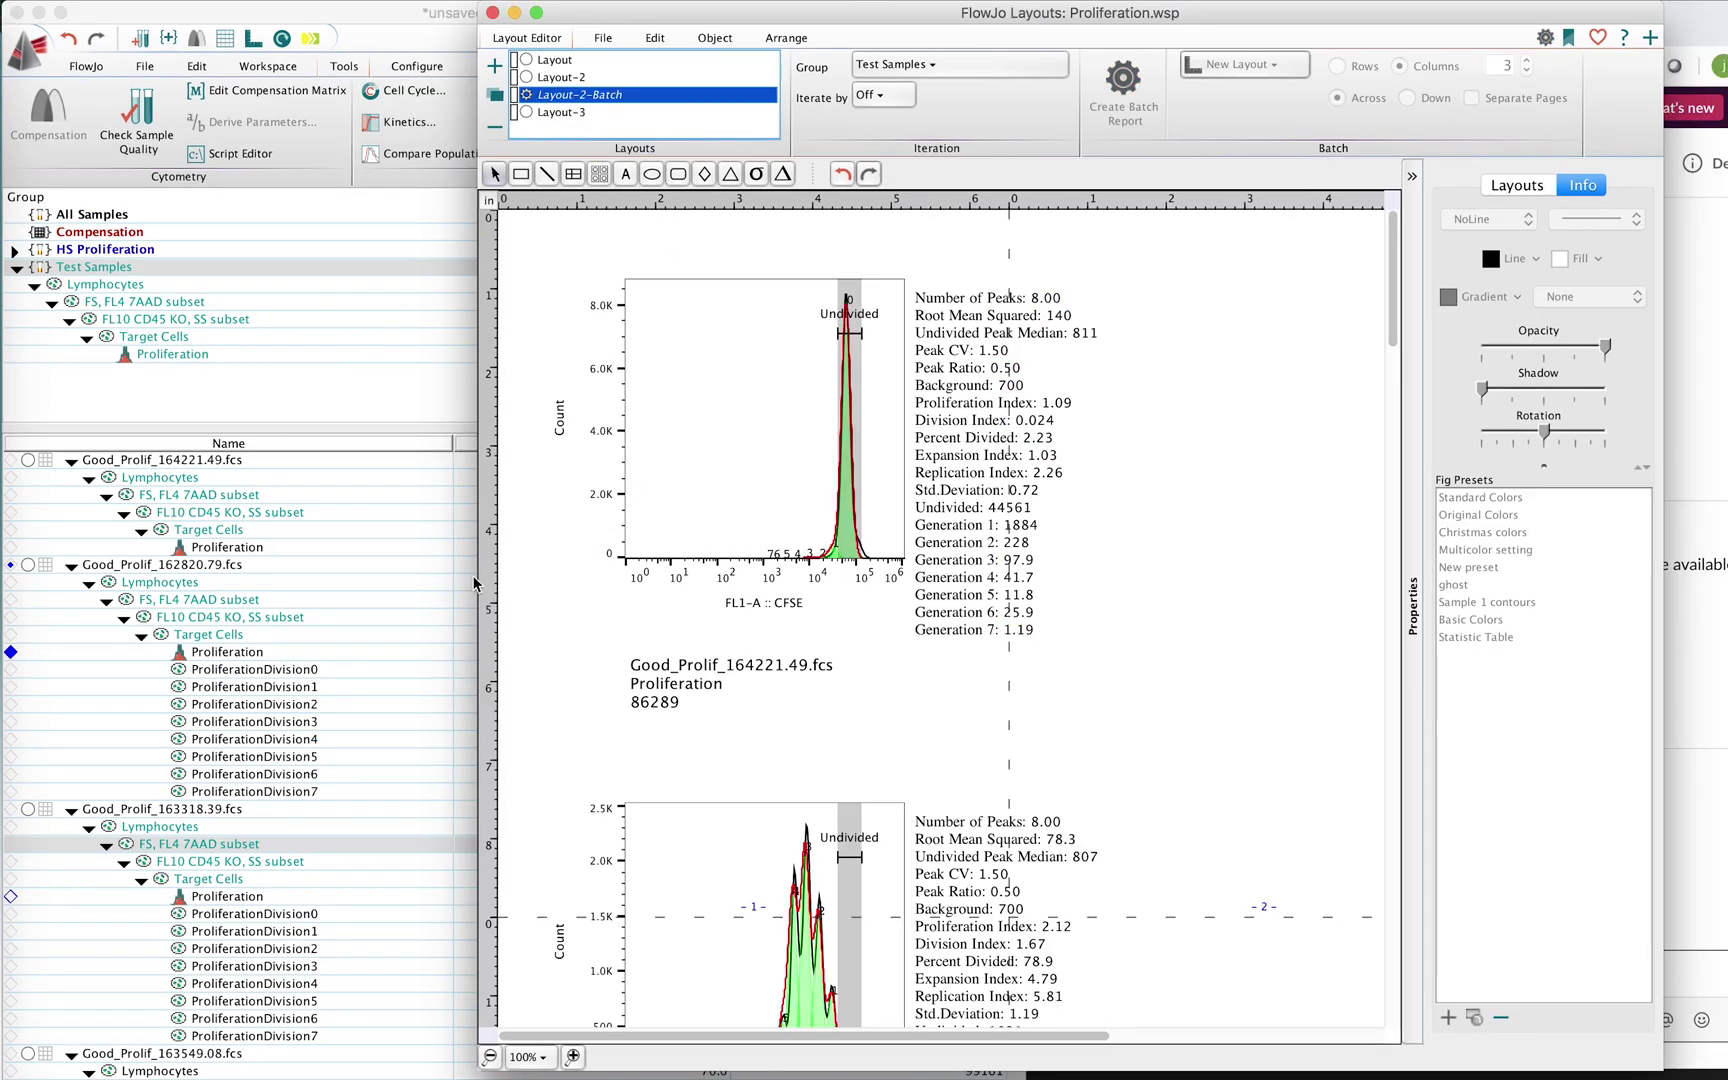
Add the first sample's Proliferation statistics to a new table and enlarge the tables window.
click(330, 551)
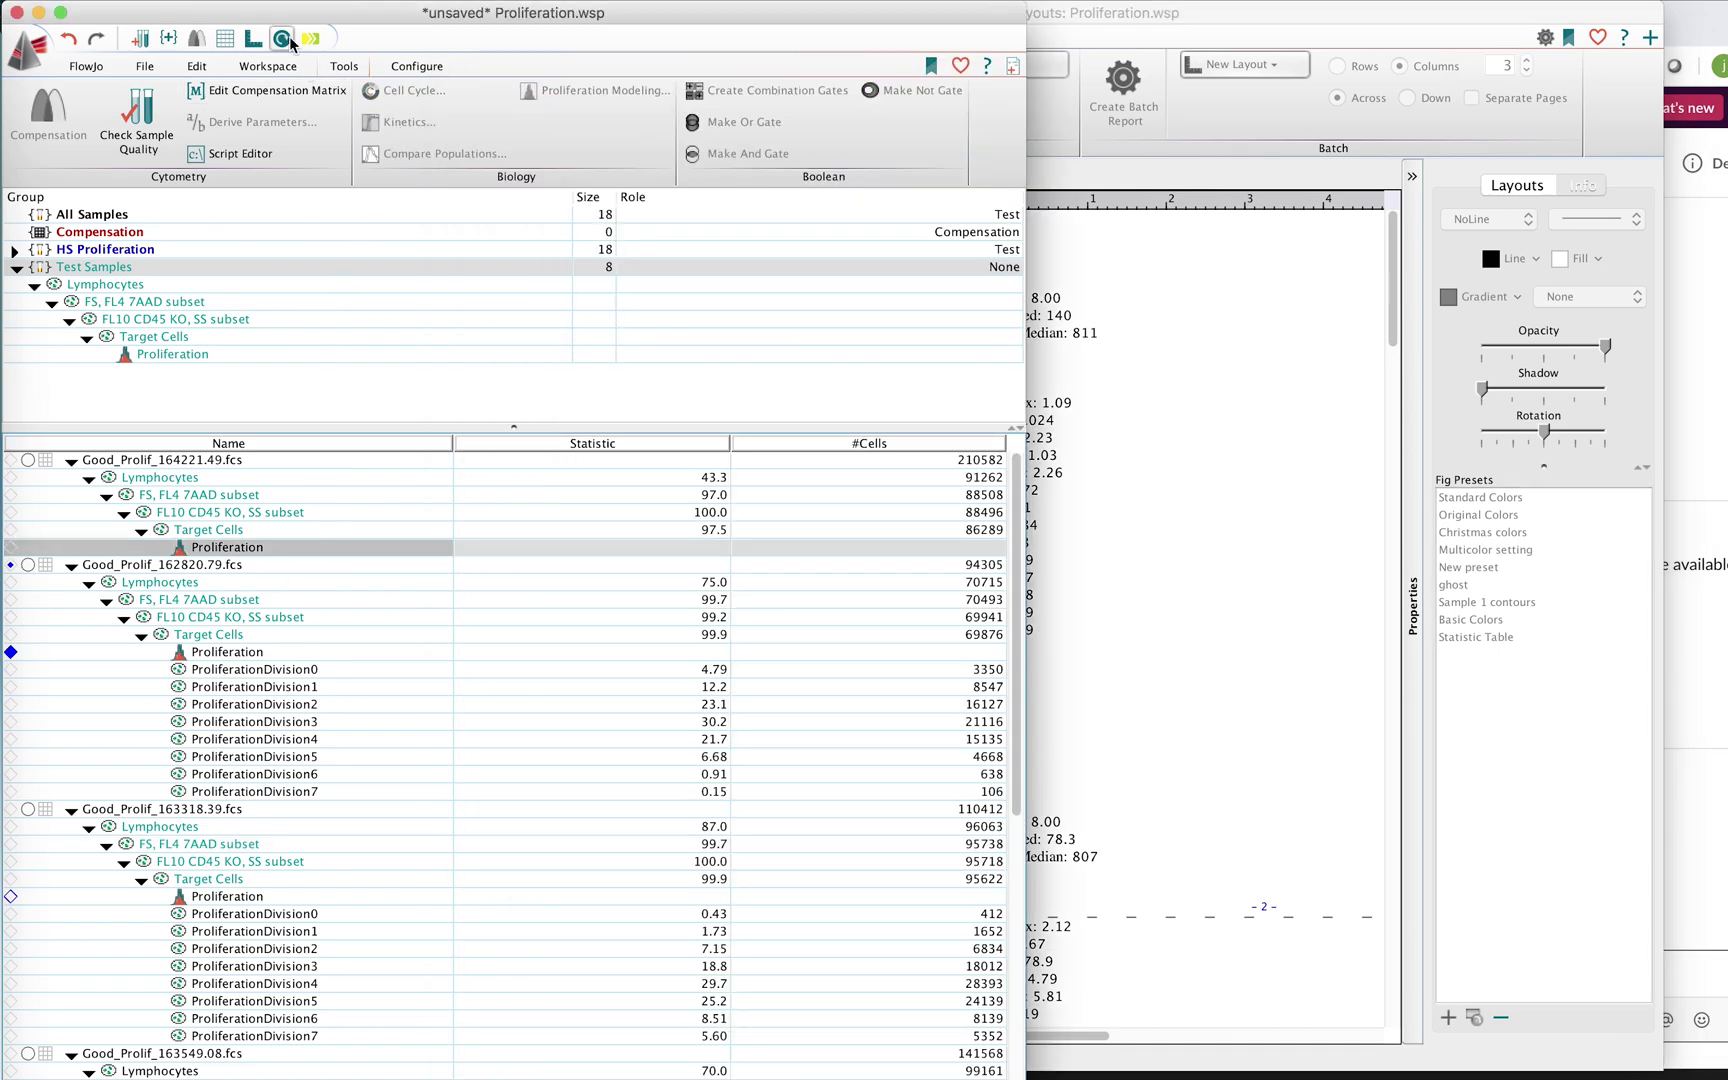
click(226, 45)
drag(318, 22, 705, 80)
drag(226, 548, 1242, 351)
drag(1318, 436, 1690, 811)
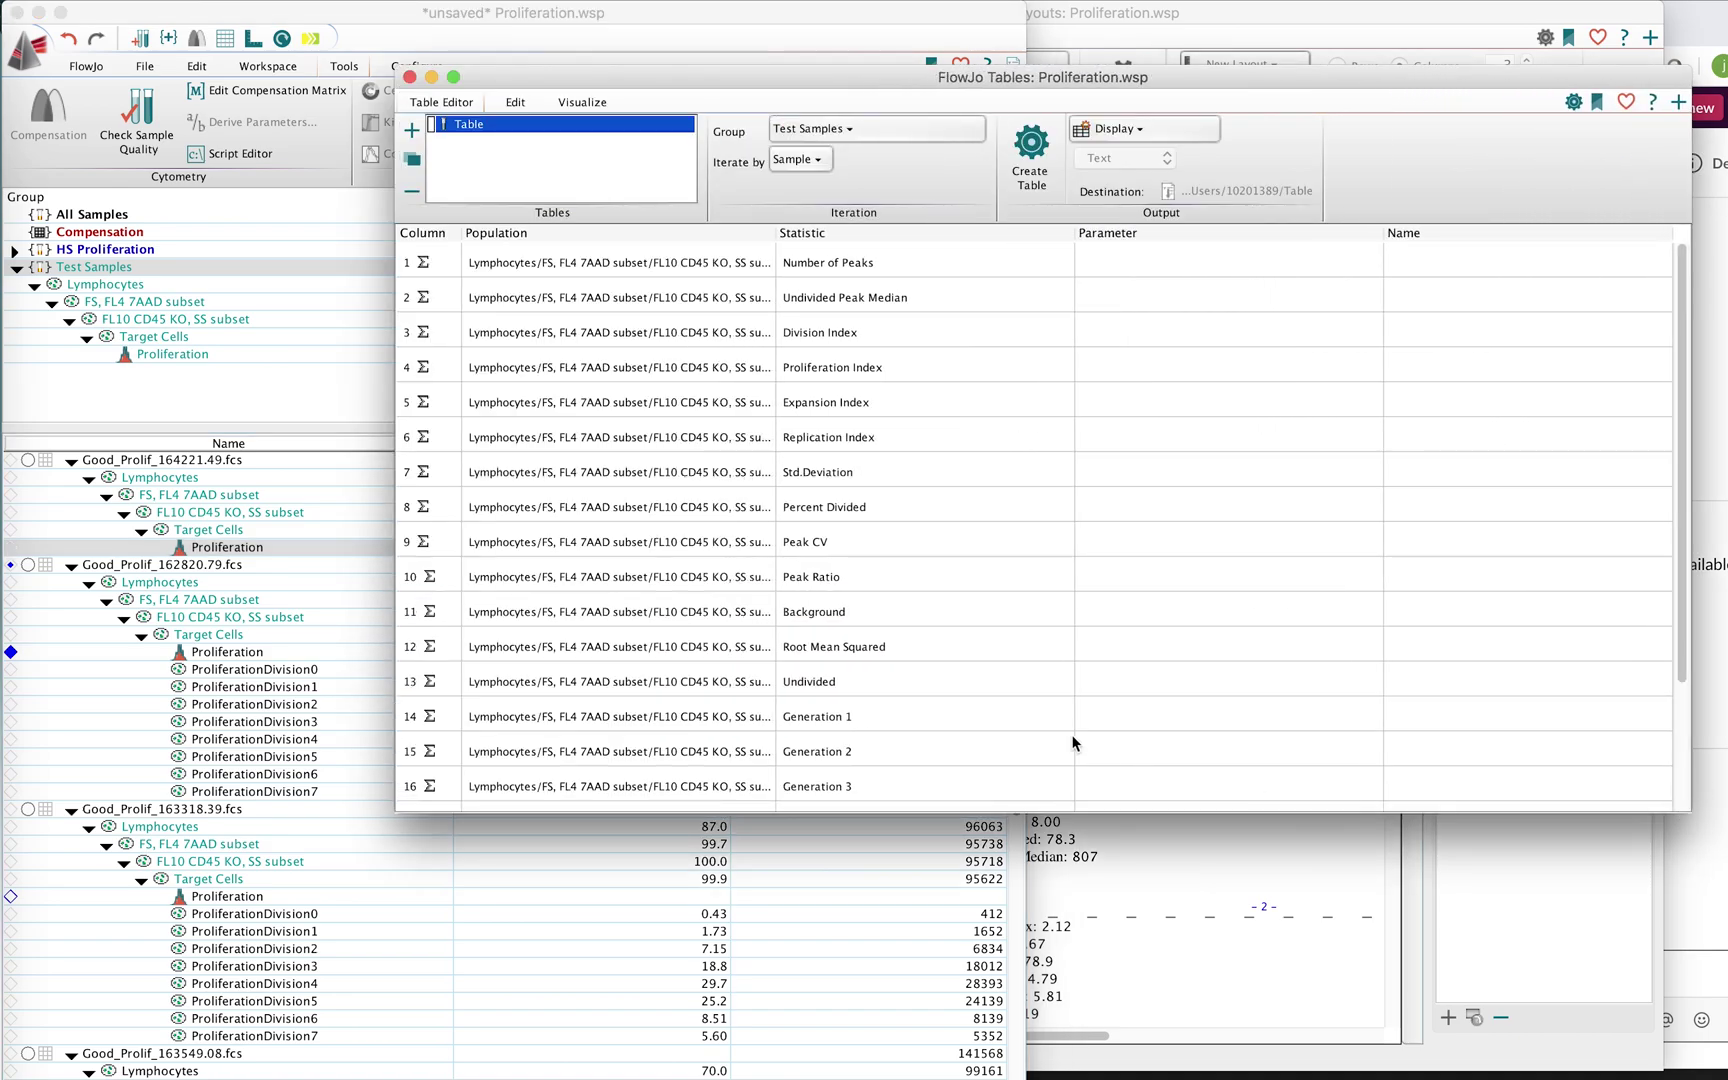
Move the first sample's Proliferation histogram to the lower left behind the tables window.
double_click(185, 547)
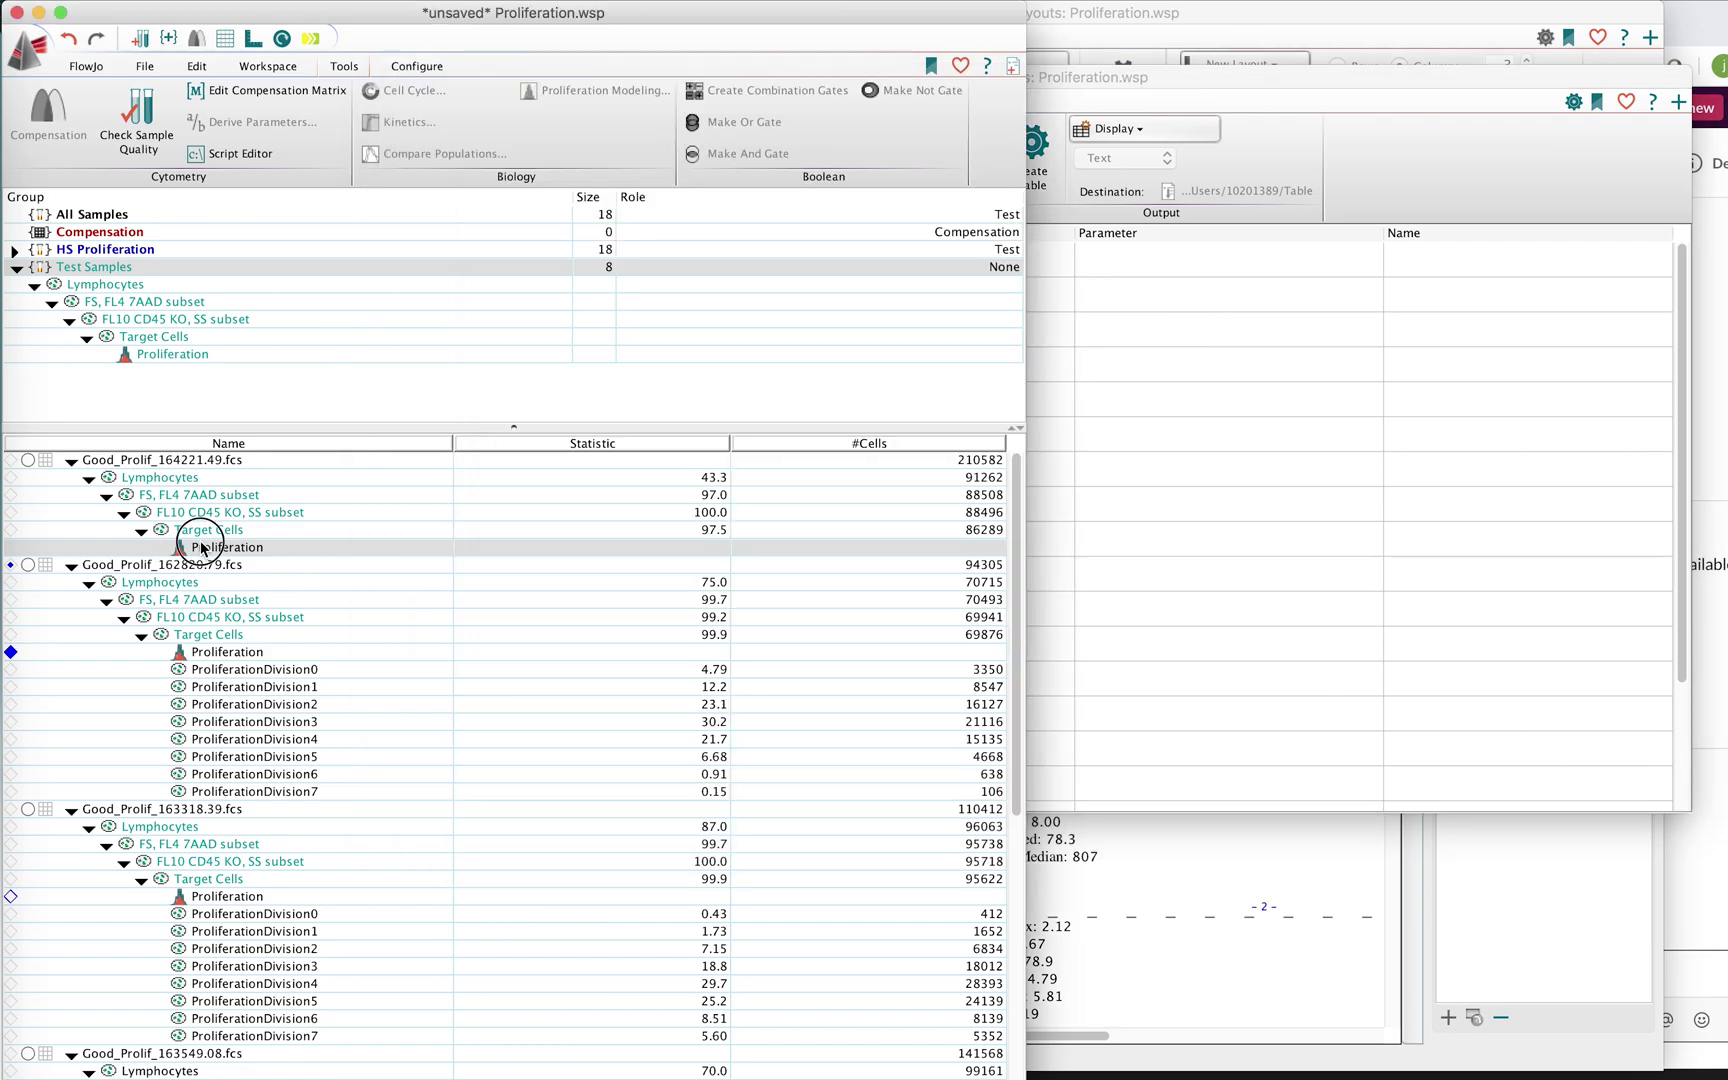
drag(1407, 11, 430, 397)
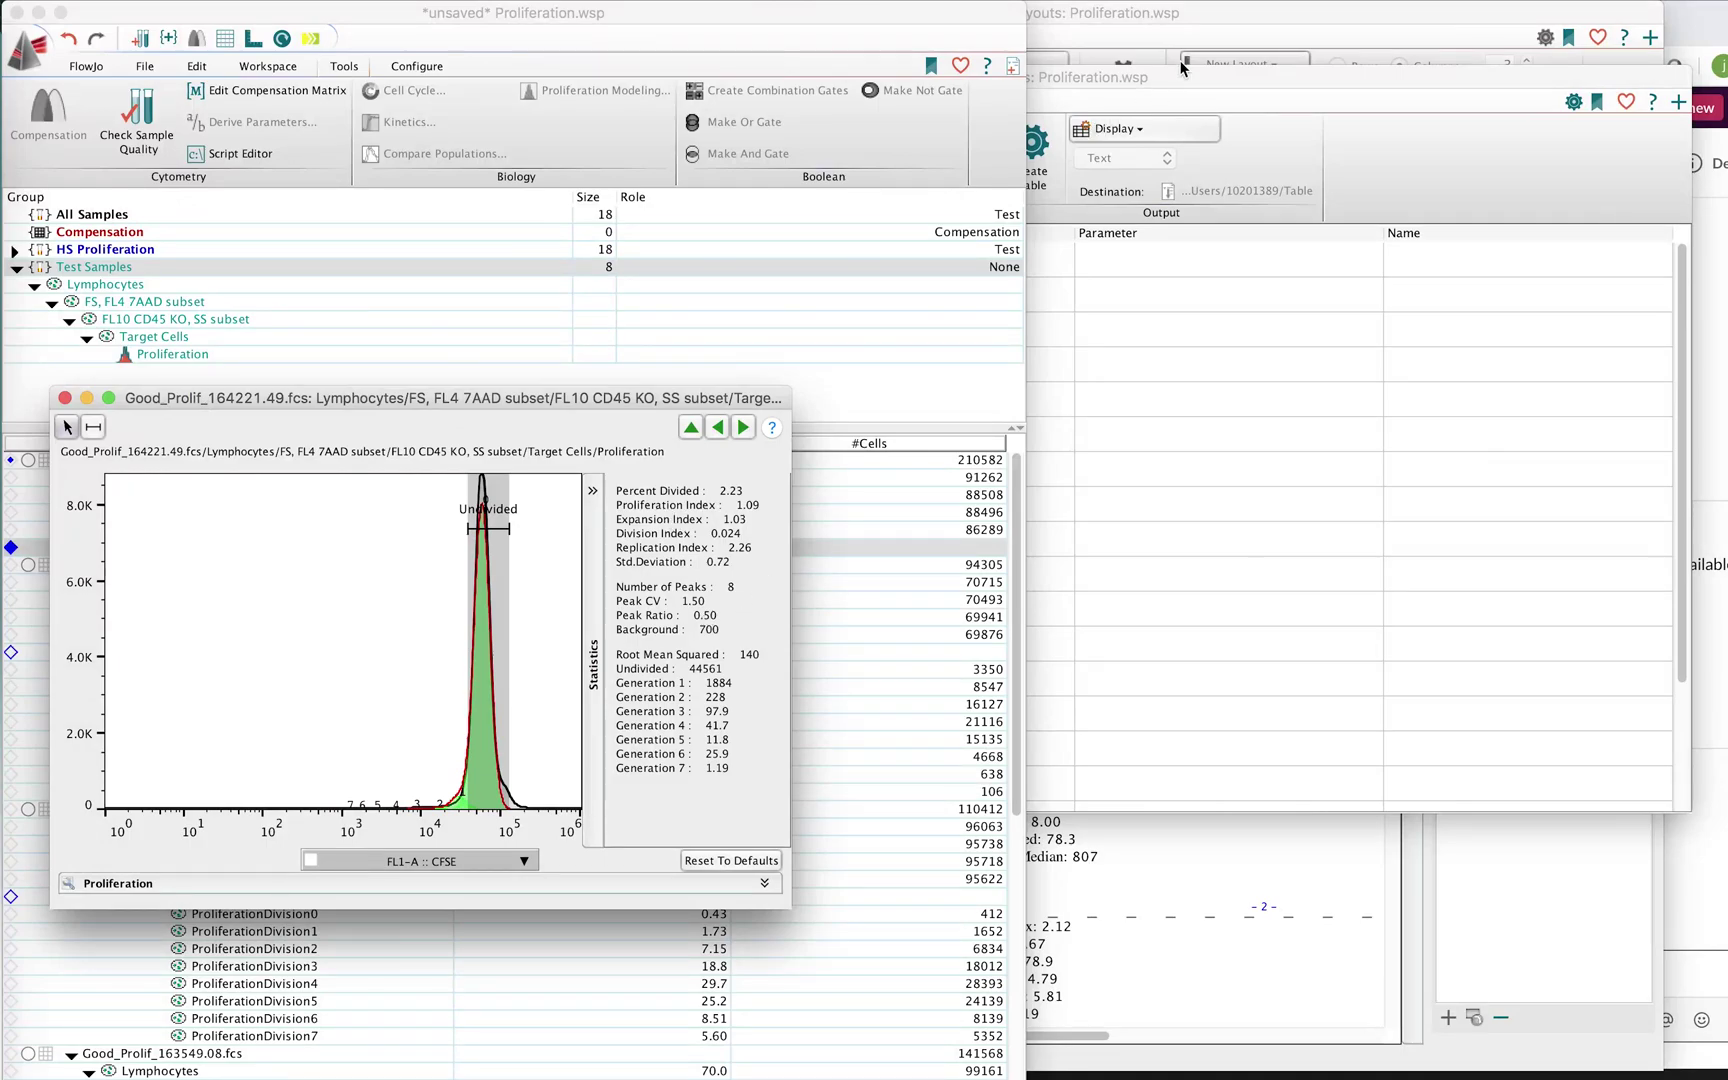
click(1159, 82)
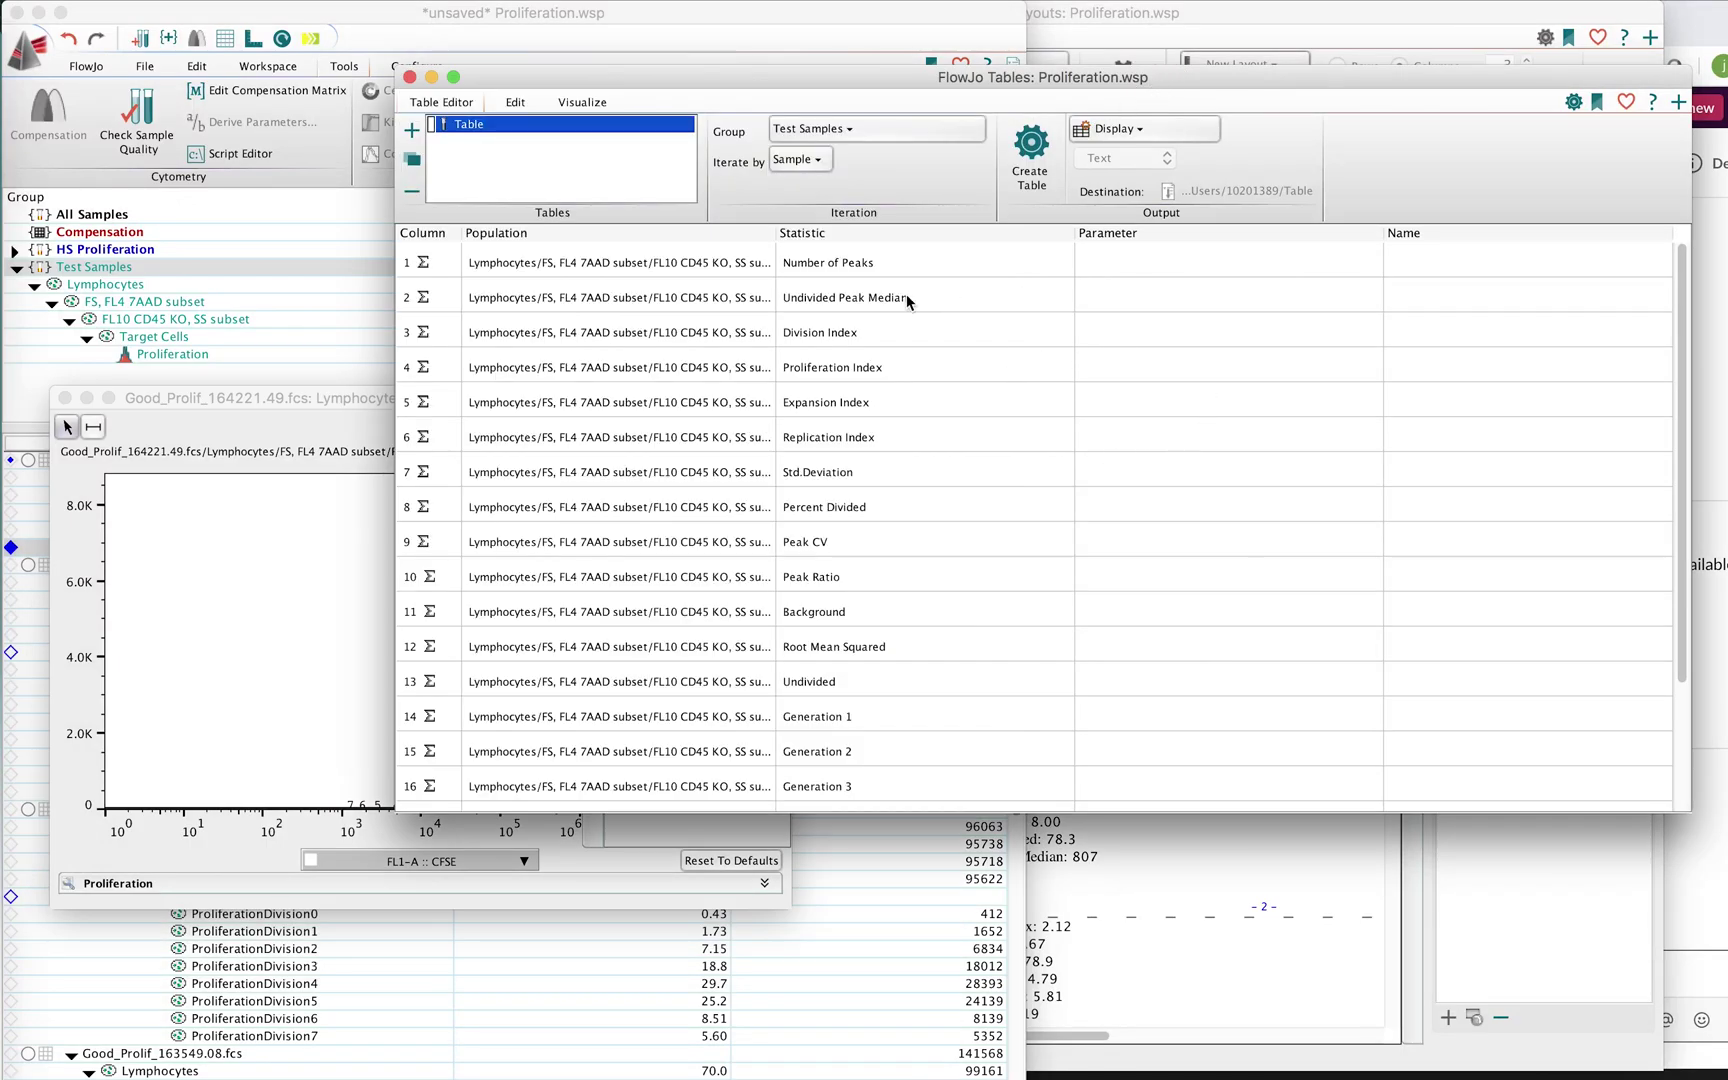
mouse_move(1680, 453)
mouse_down()
mouse_move(1686, 586)
mouse_move(1666, 447)
mouse_up()
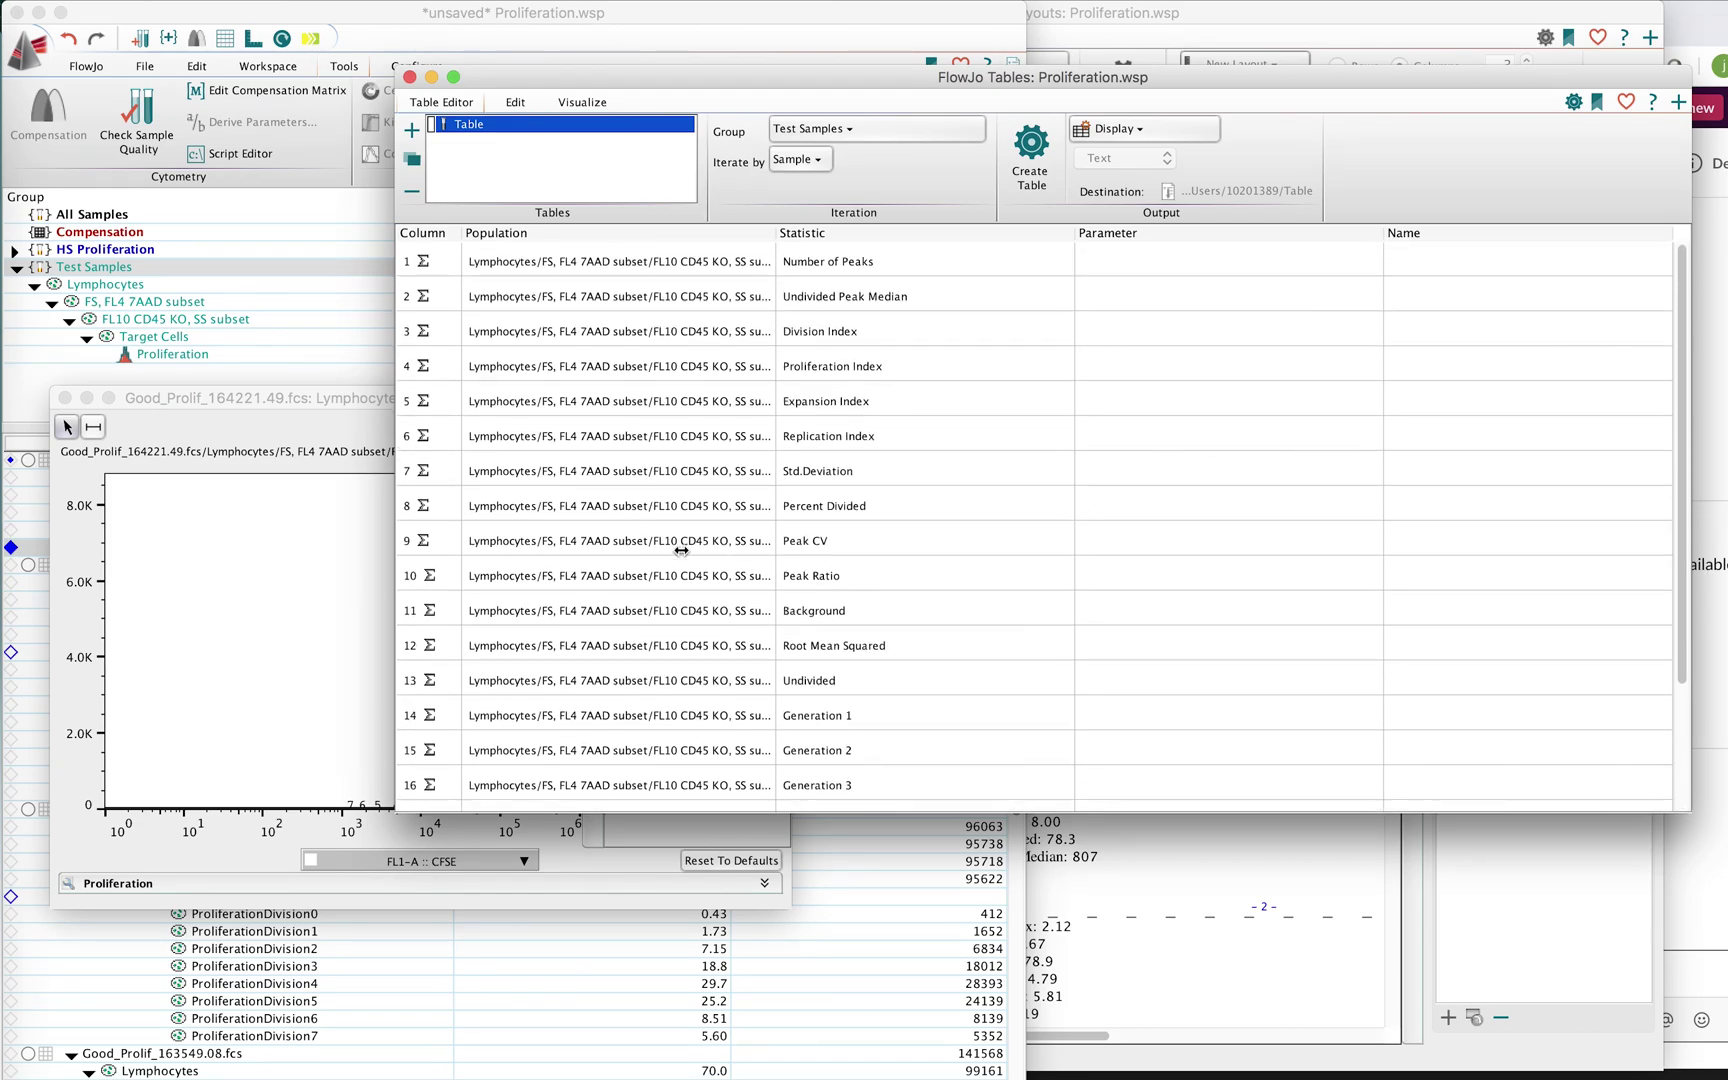
Delete Std.Deviation, Peak CV, Peak Ratio, Background and Root Mean Squared from the table.
click(705, 475)
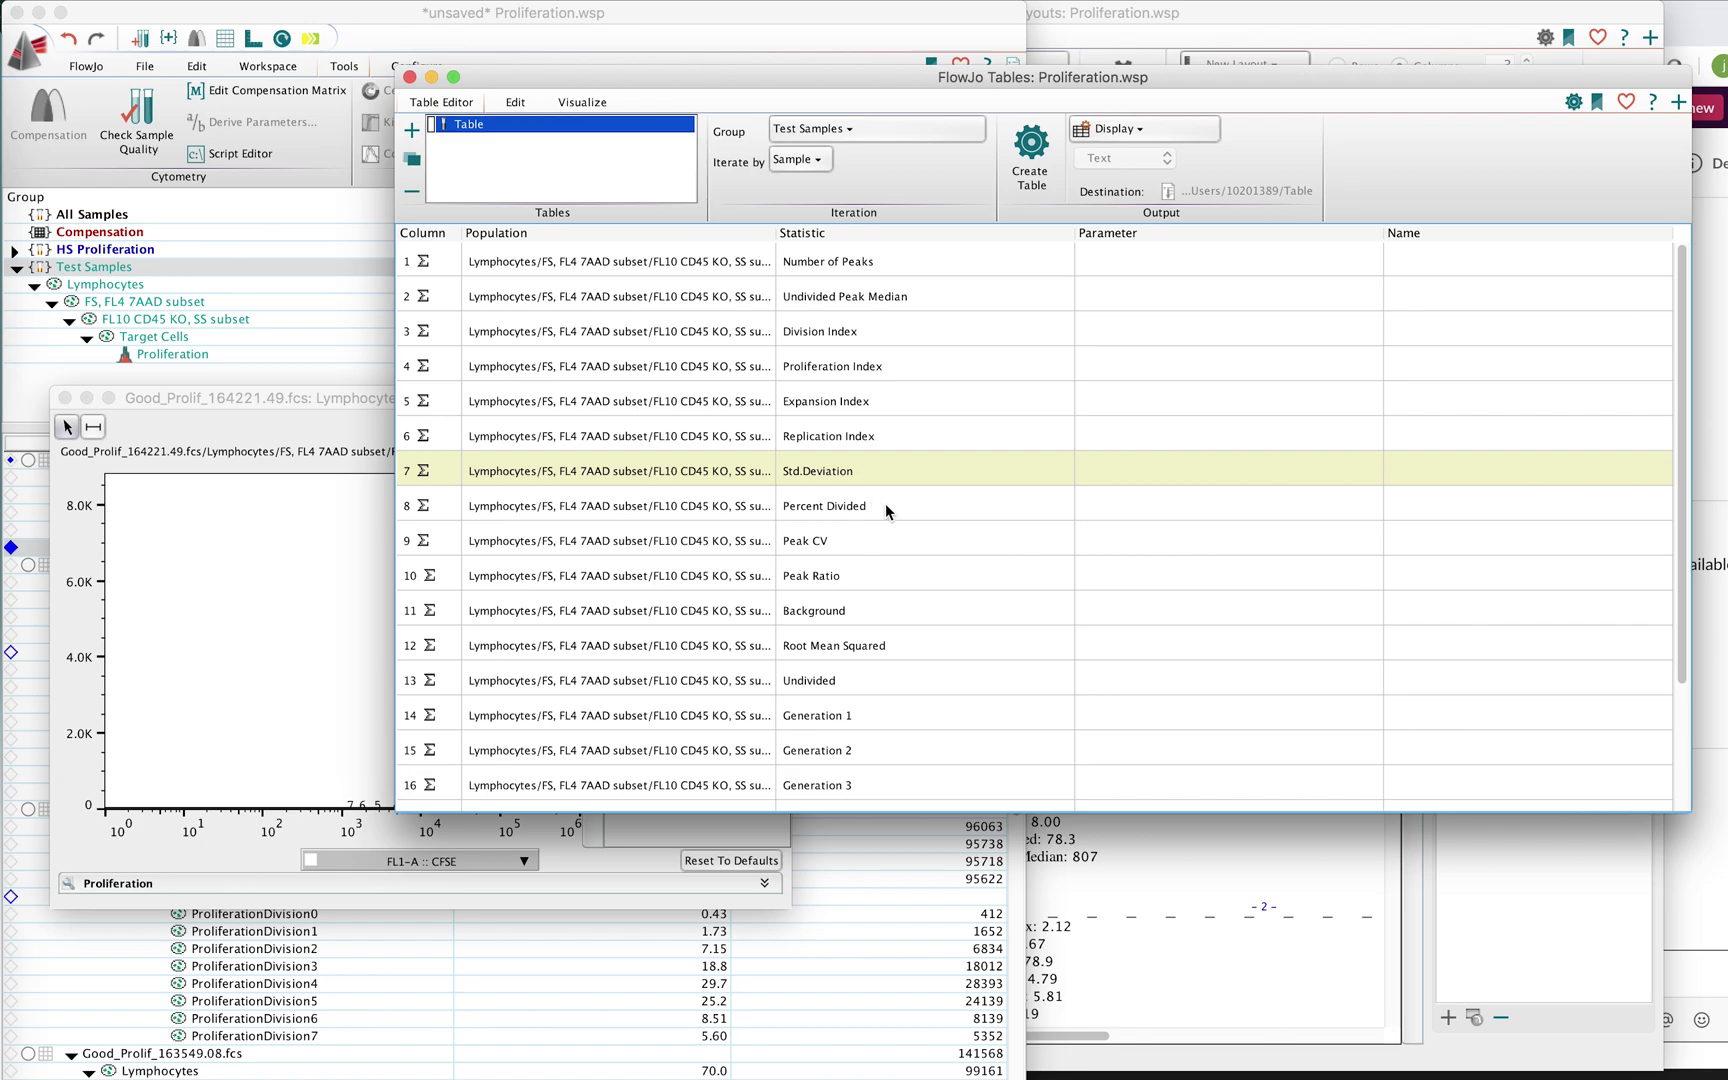
super+click(815, 541)
super+click(810, 578)
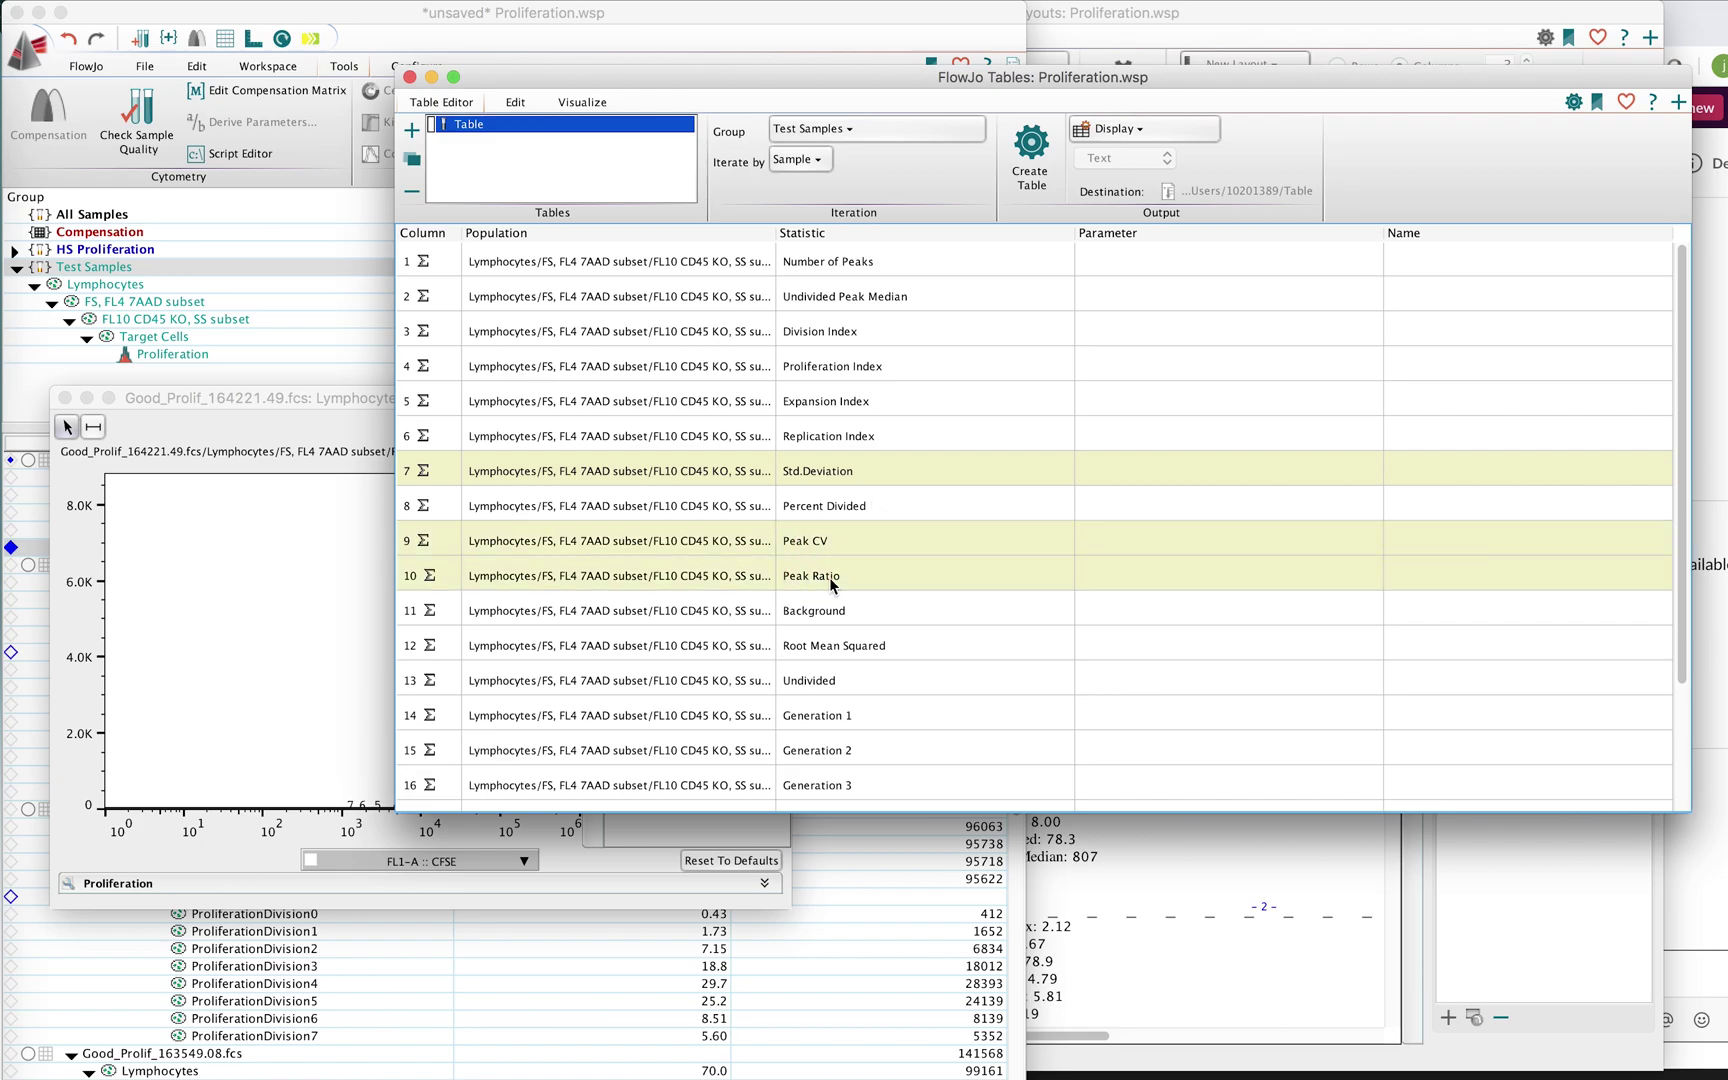
super+click(812, 612)
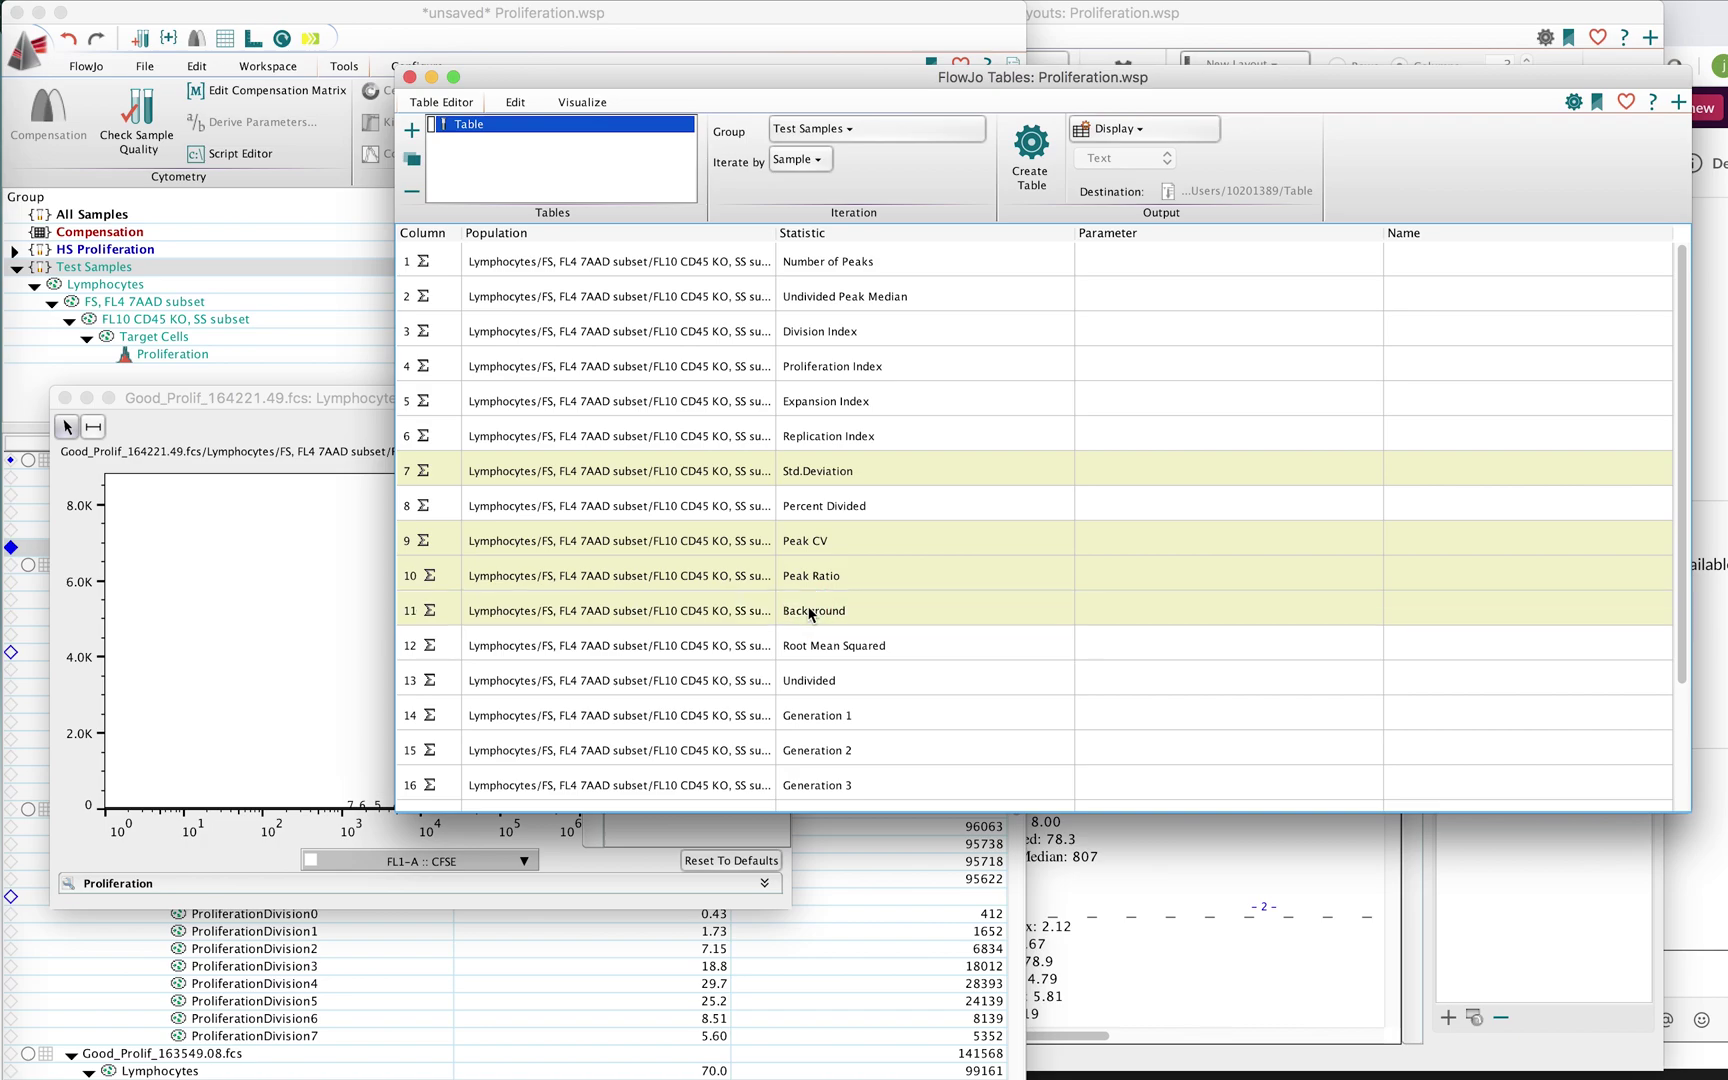
super+click(823, 646)
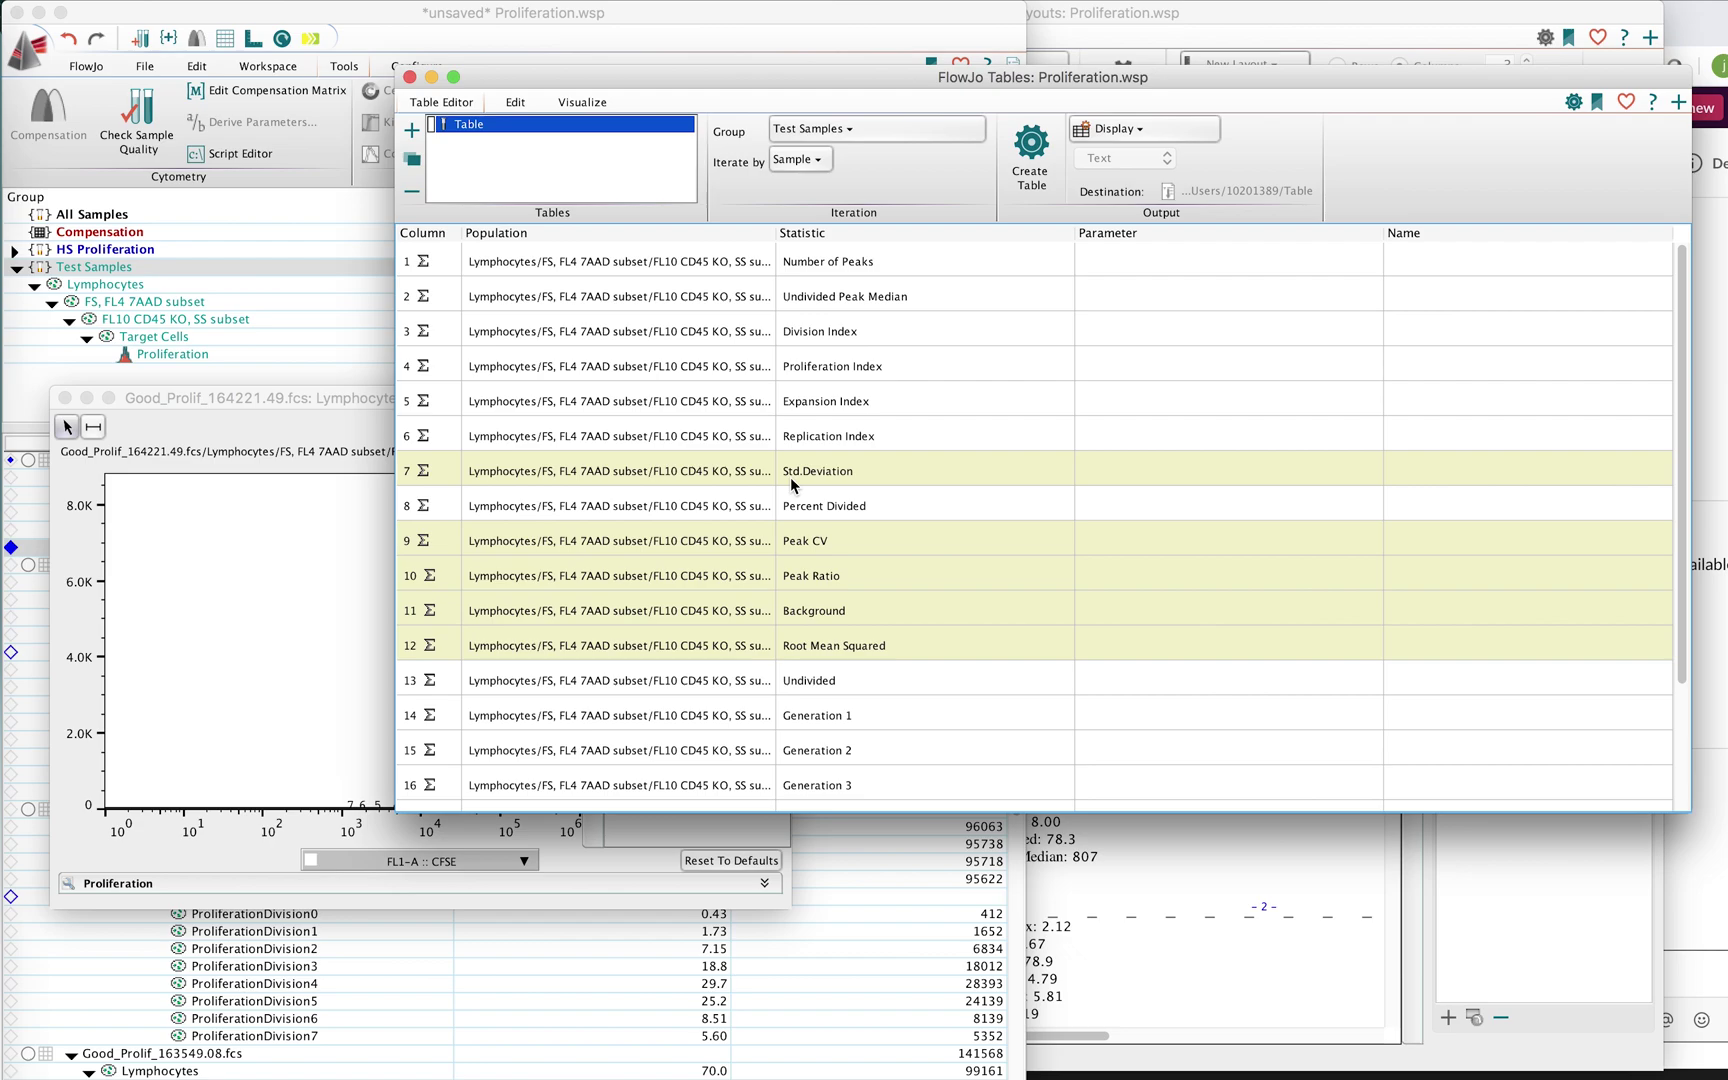
key(Delete)
click(1221, 477)
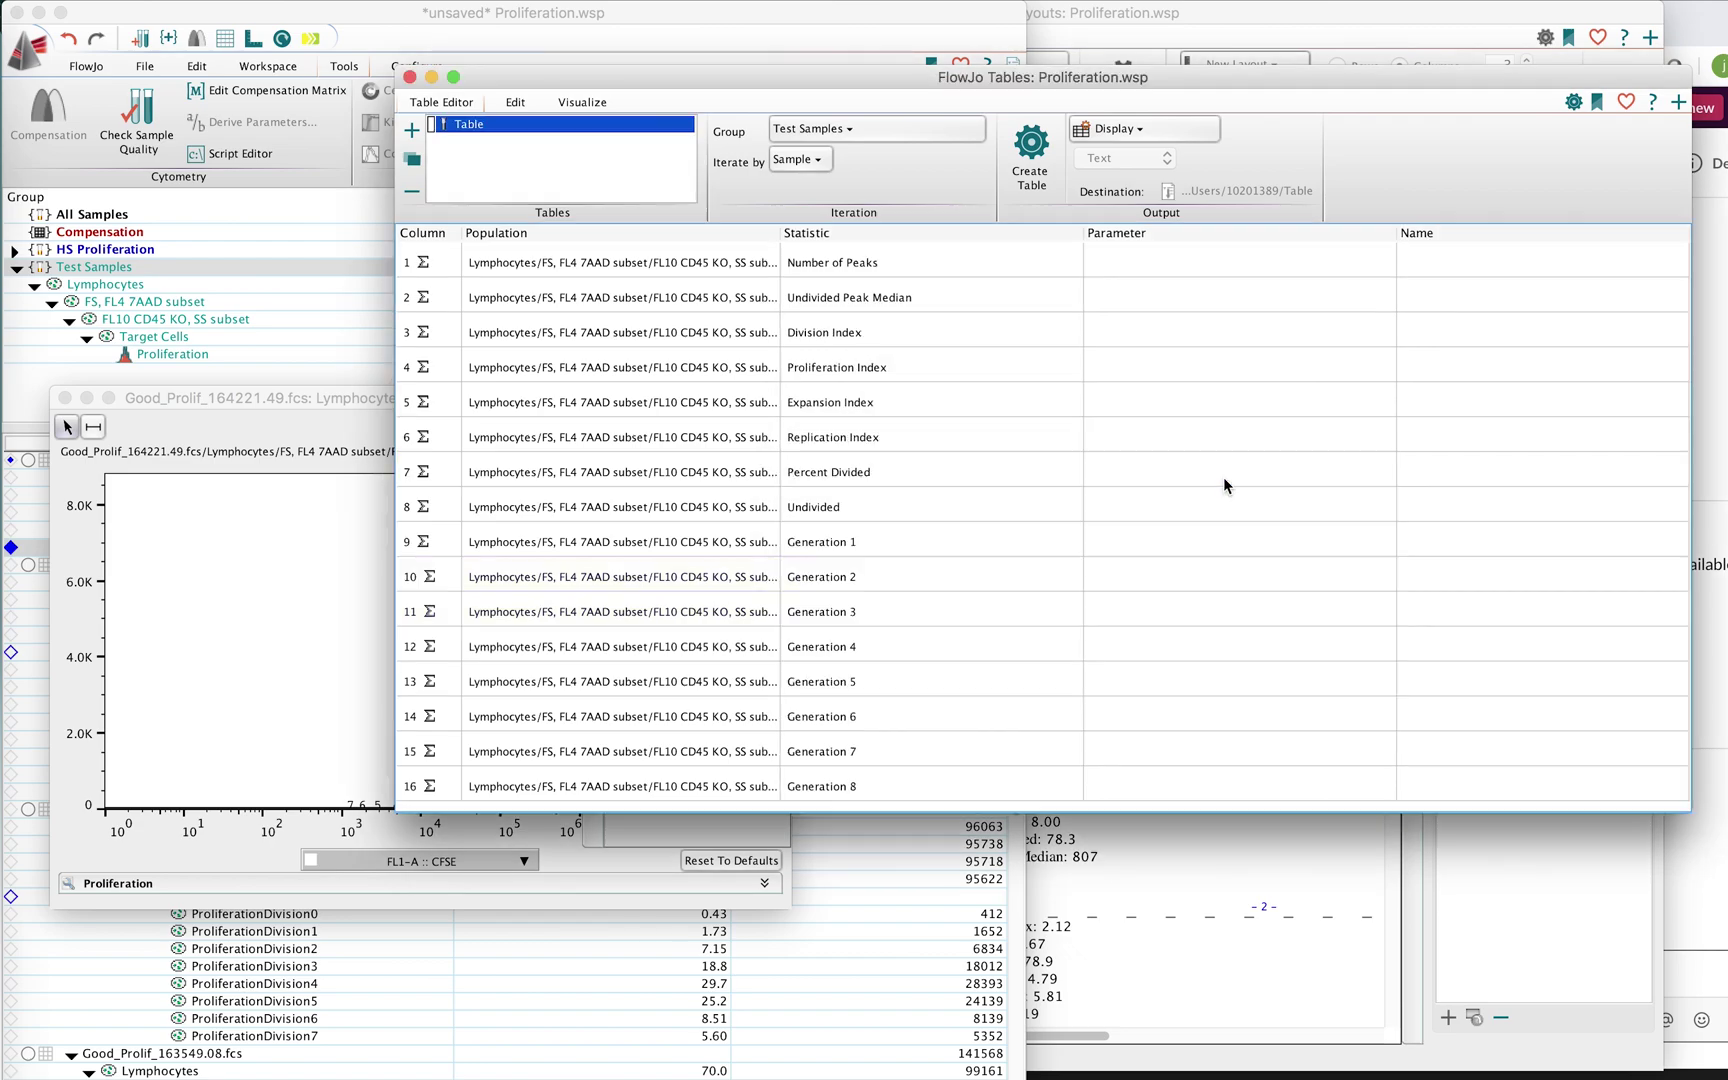
Select all remaining statistics and show the table's visualization options.
click(673, 428)
key(super+a)
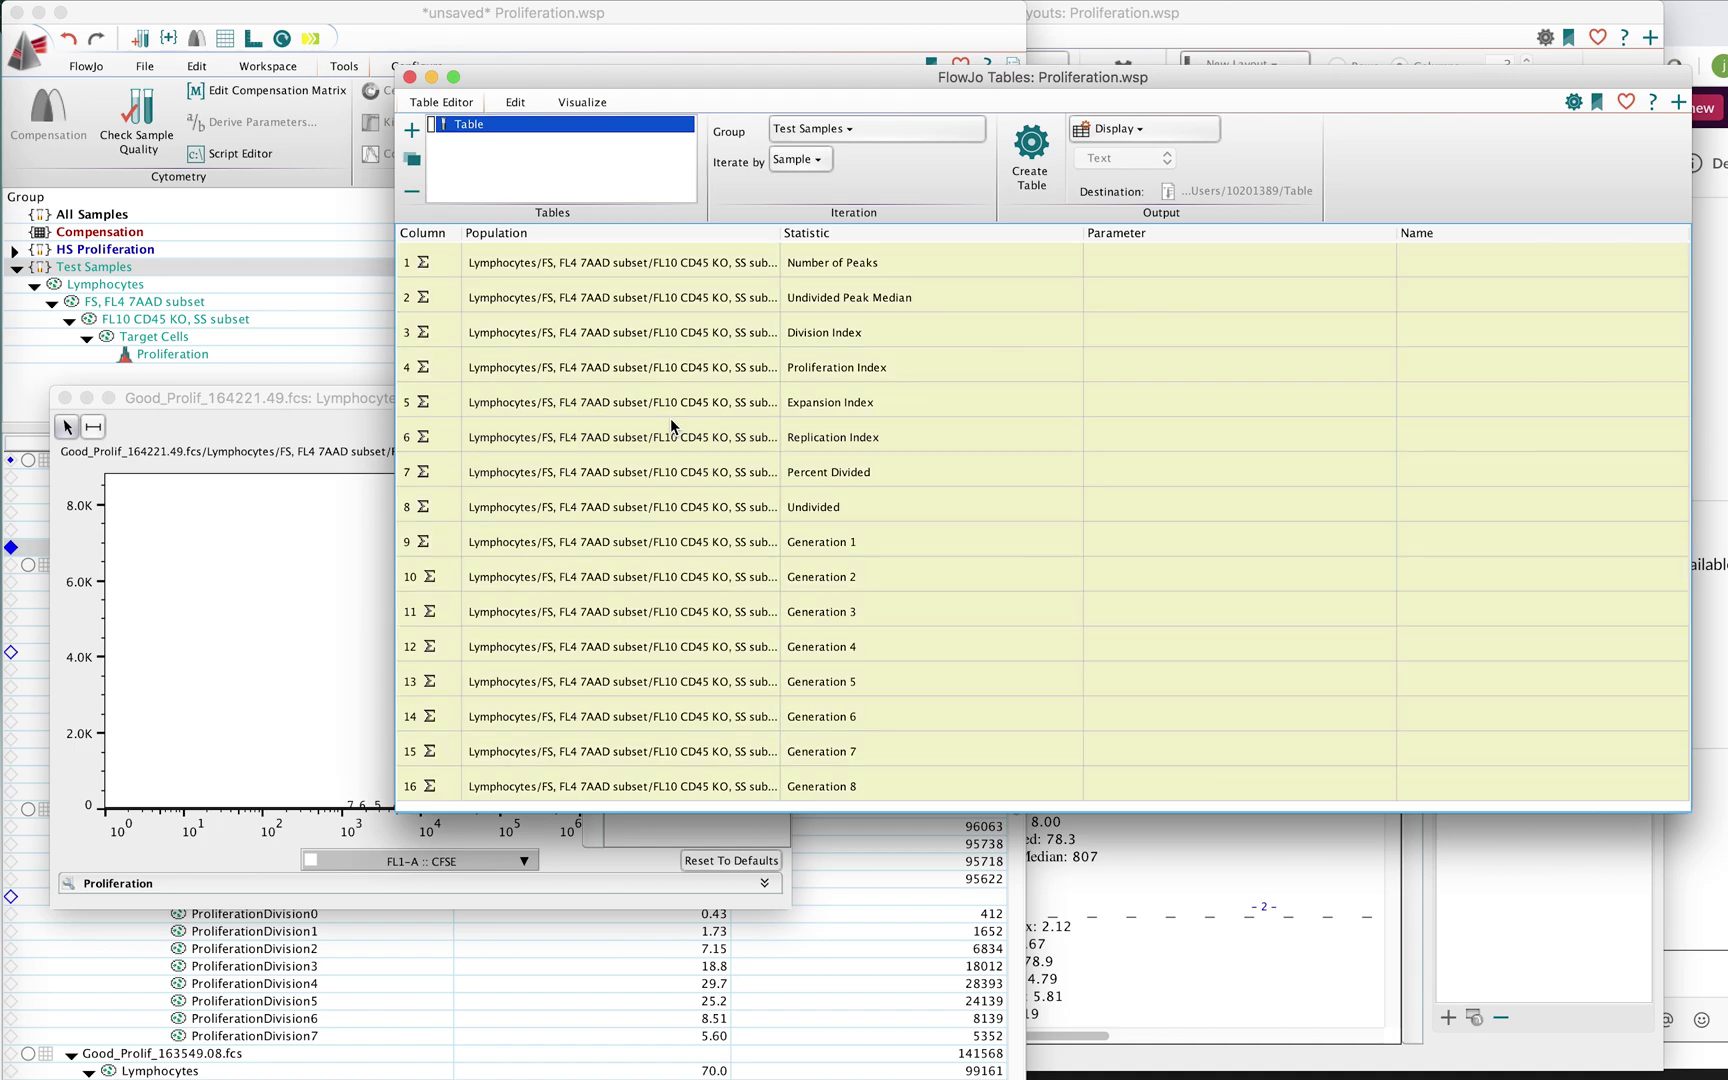
click(577, 104)
Heat-map all 16 statistics, create the table, and widen the results window to show every column.
click(440, 130)
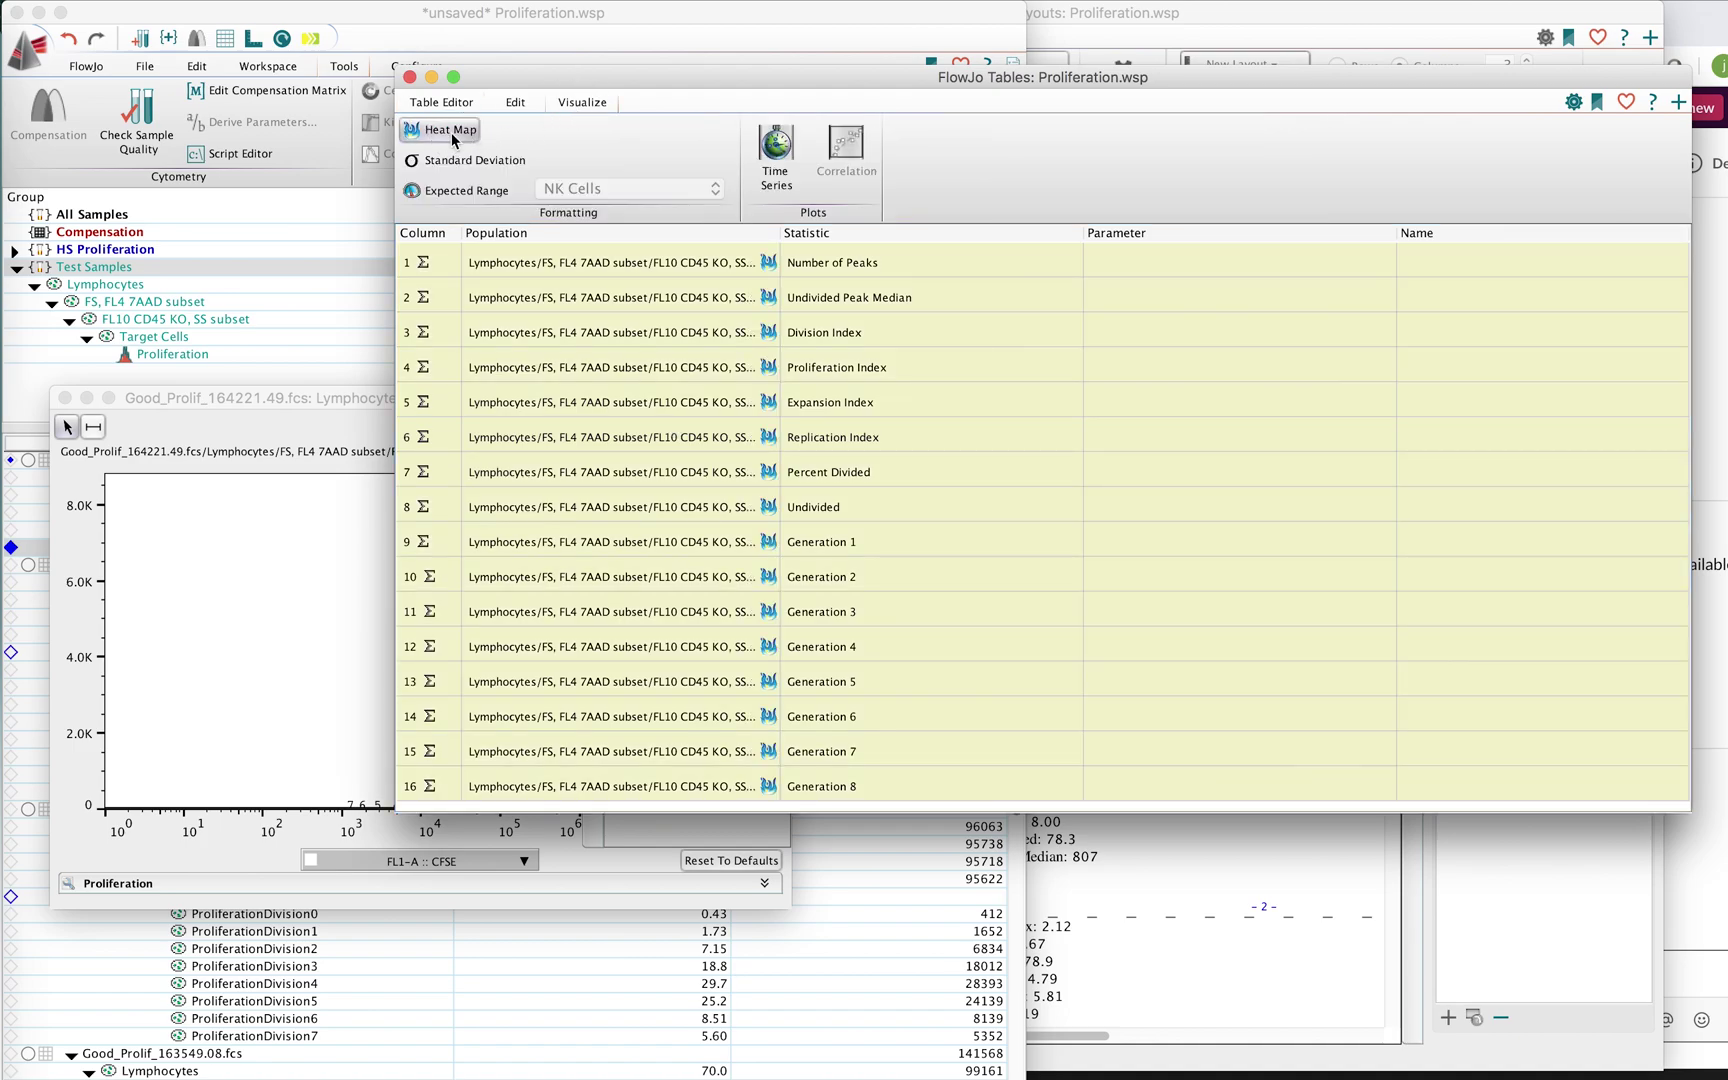
click(1573, 103)
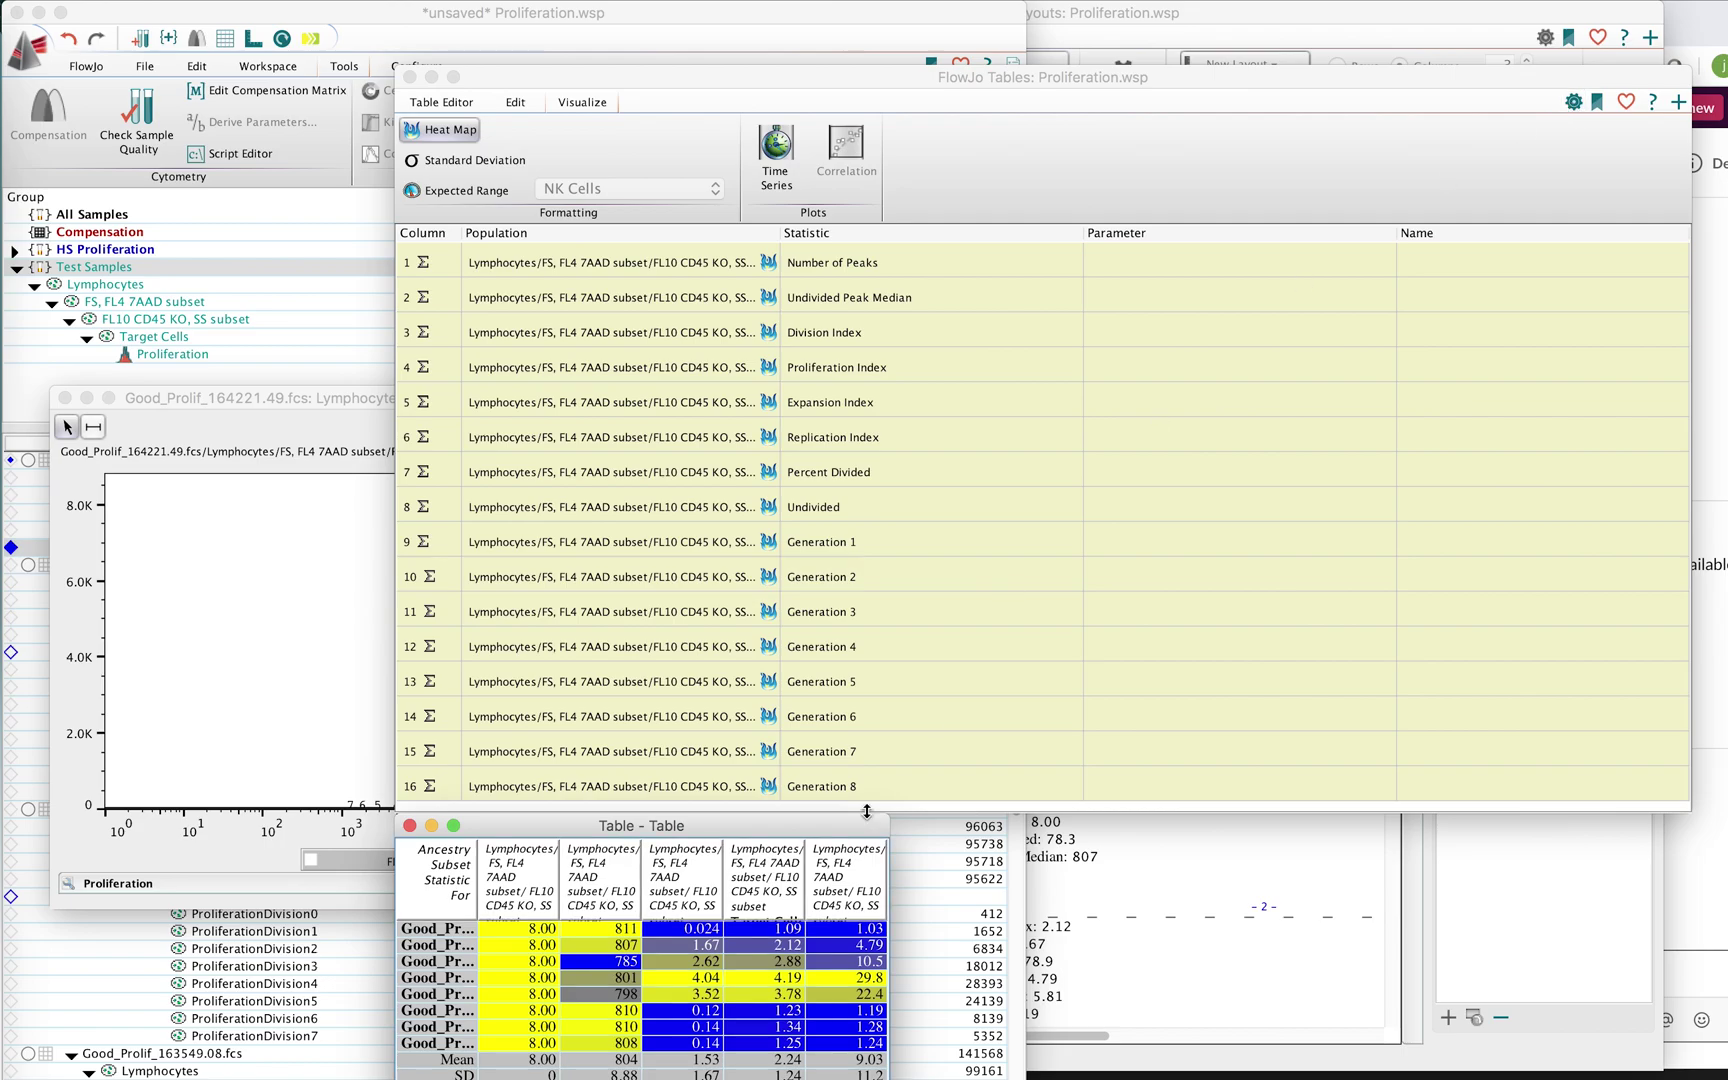
drag(746, 820, 556, 92)
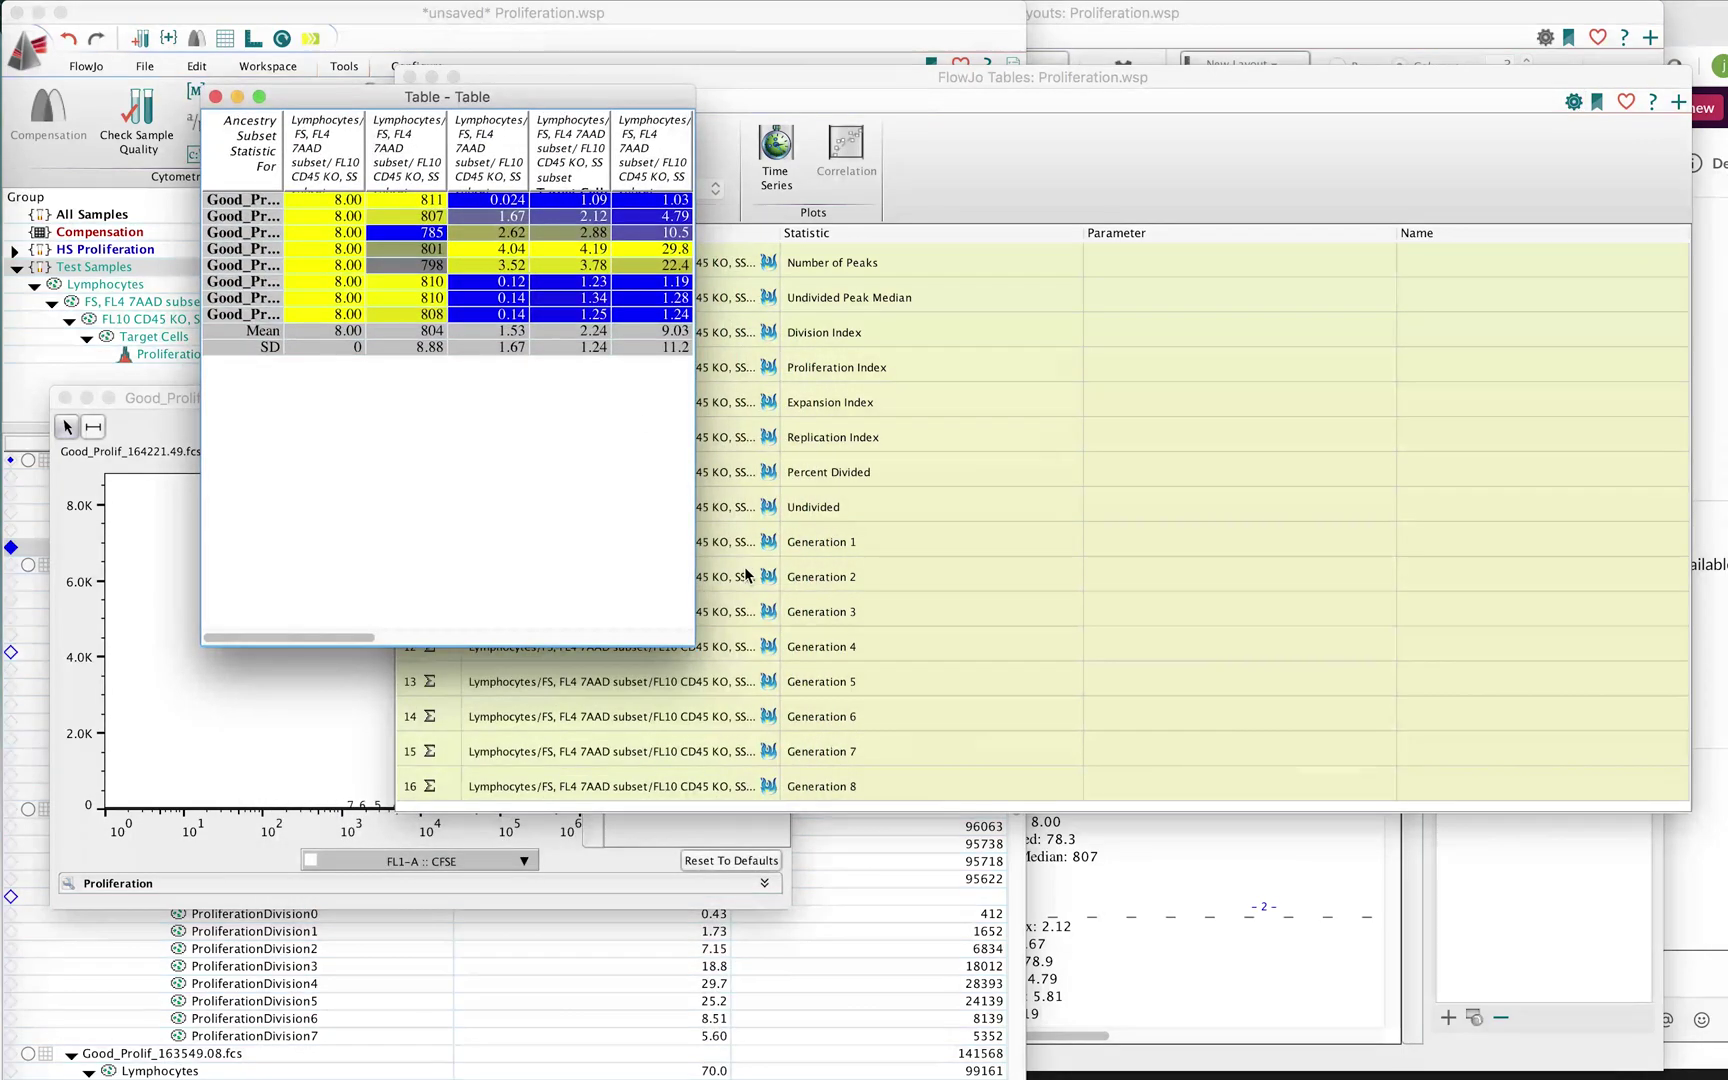
drag(689, 634, 1697, 793)
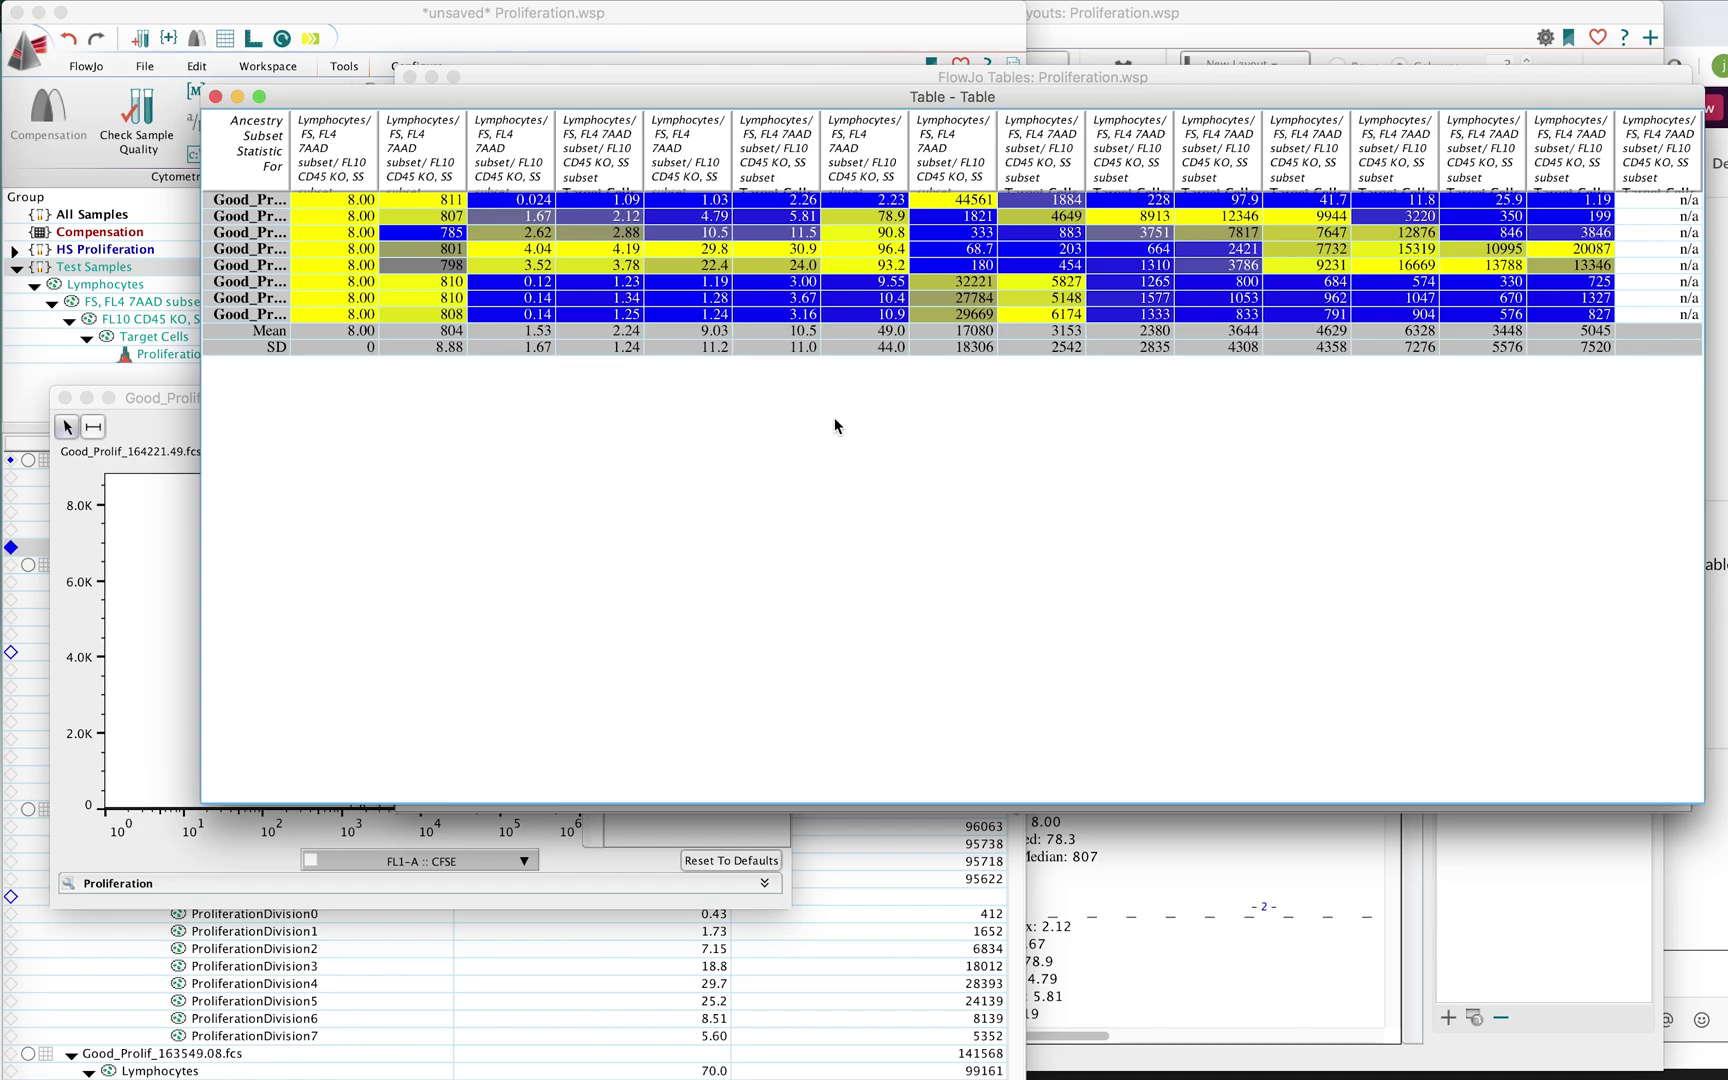
drag(494, 100, 573, 155)
Close the heat-map results, switch table output from Display to To File, and list the formats.
click(294, 151)
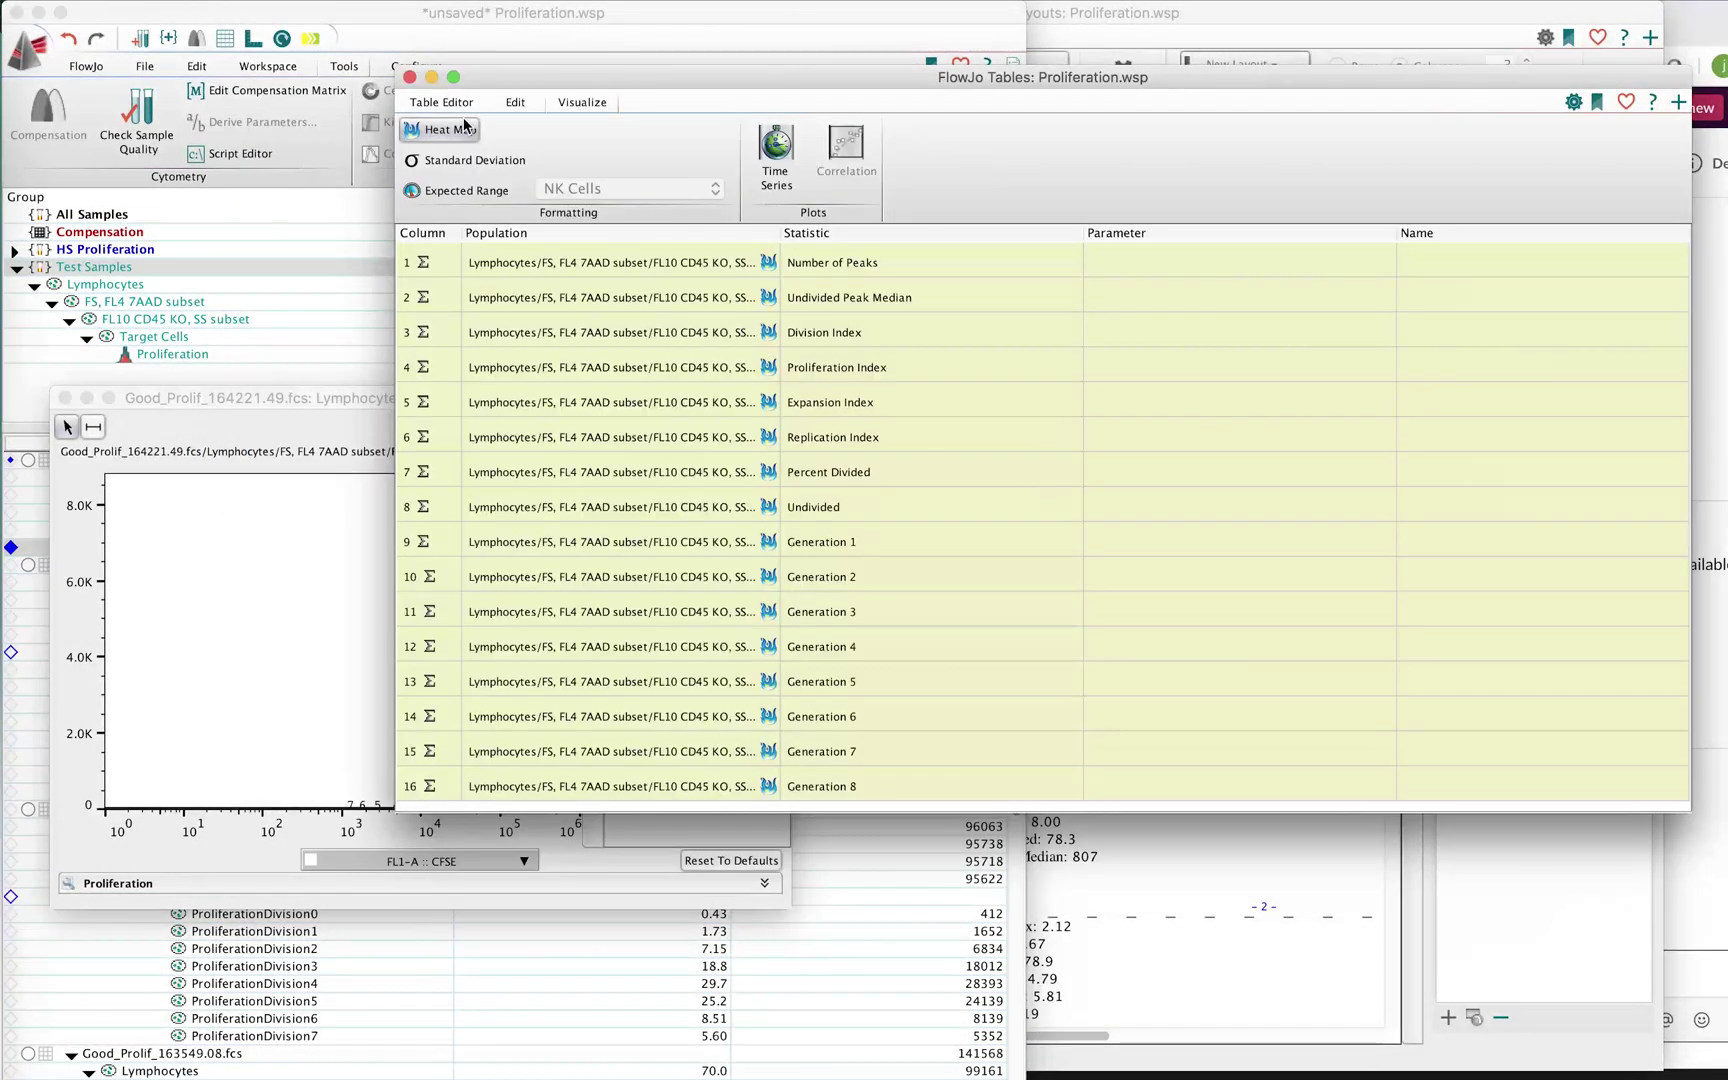
click(1142, 131)
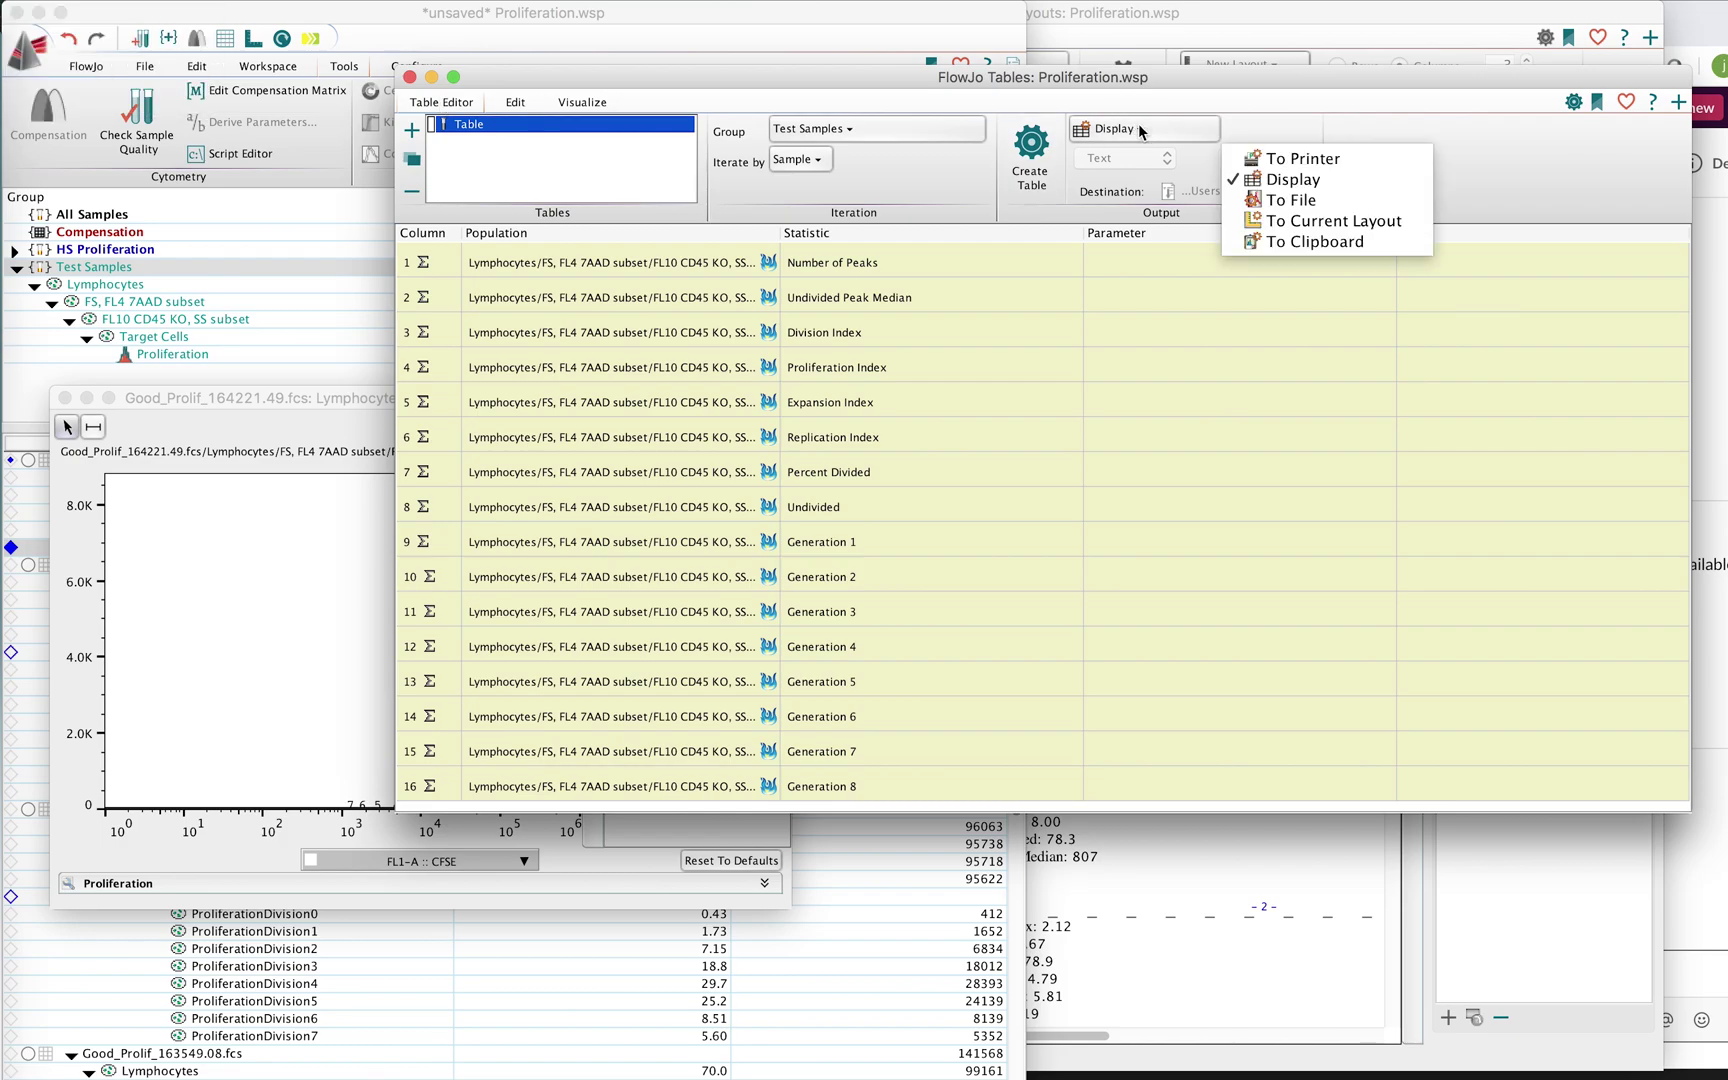
click(1300, 201)
click(1146, 157)
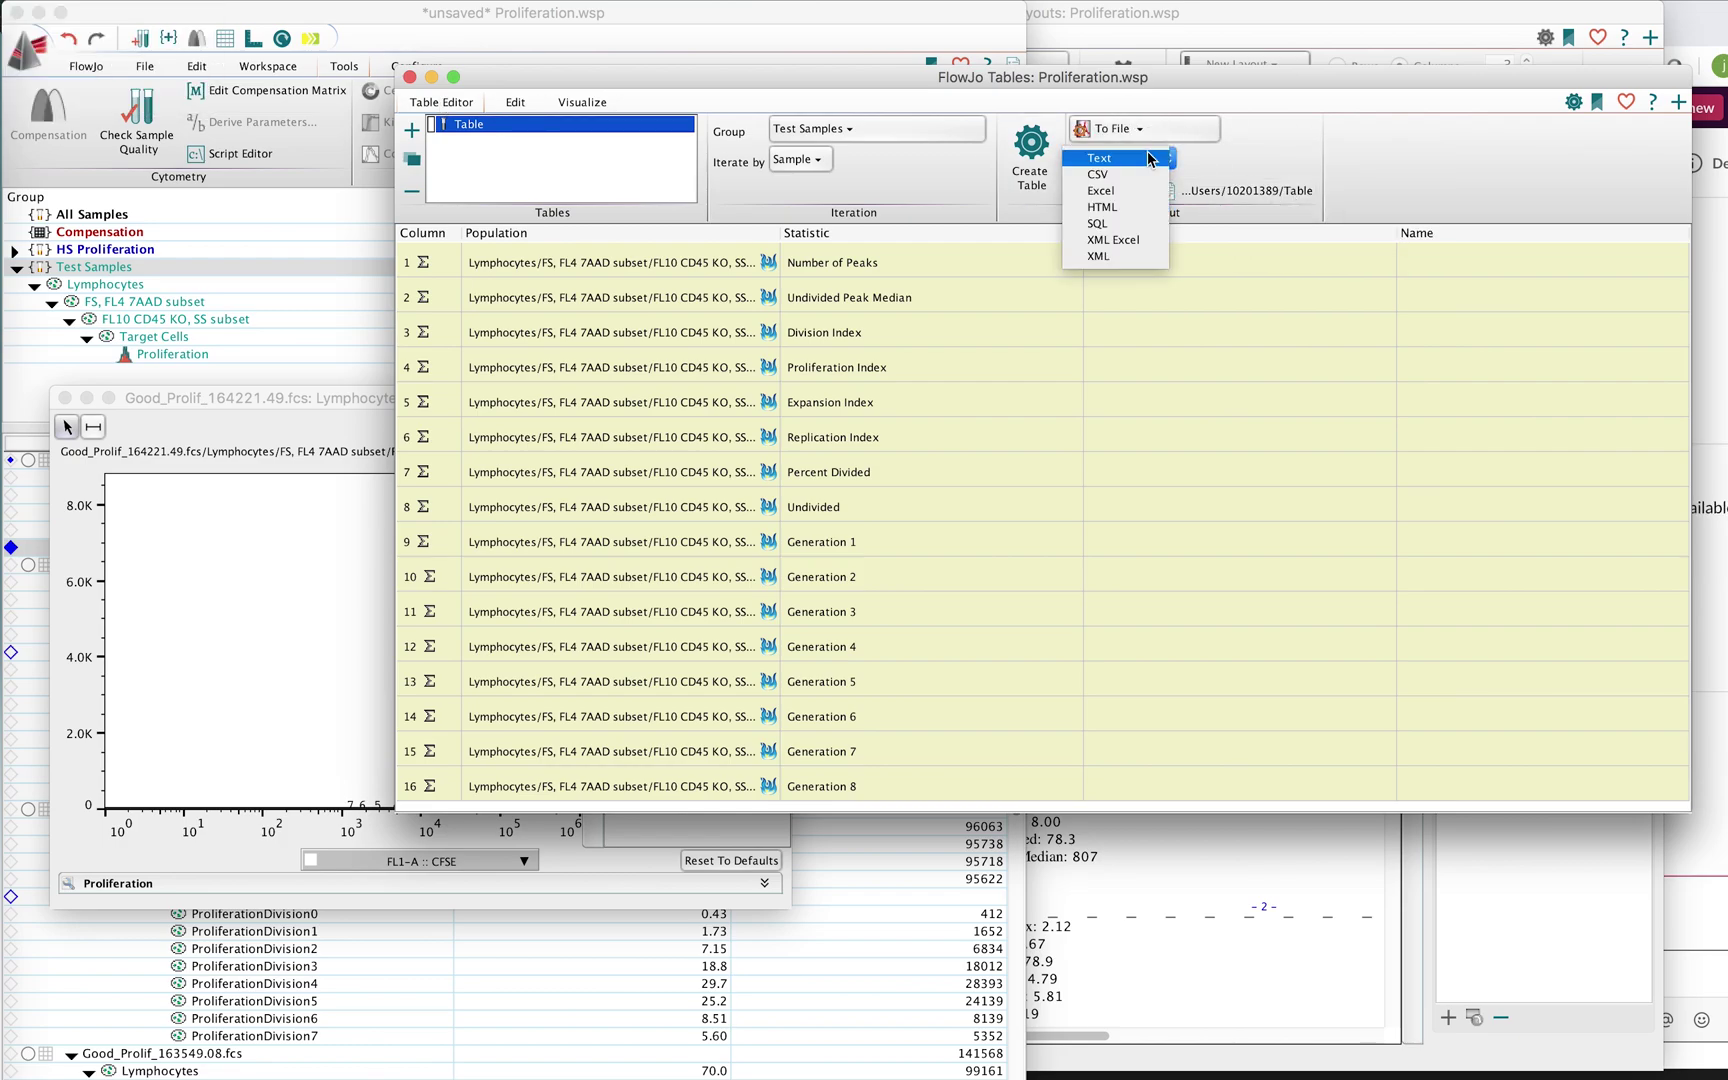